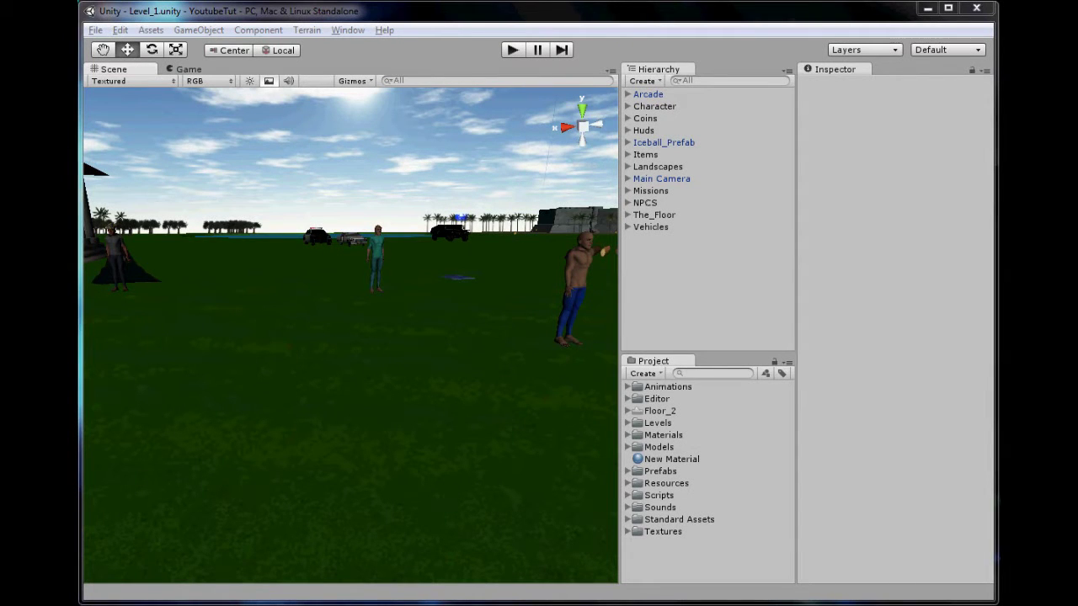
Step: Examine the shirtless farmer character and its surroundings in the scene from several distances and angles
middle_click_drag(371, 281, 253, 483)
scroll(253, 483, "down", 3)
middle_click_drag(431, 411, 403, 336)
middle_click_drag(328, 338, 337, 493)
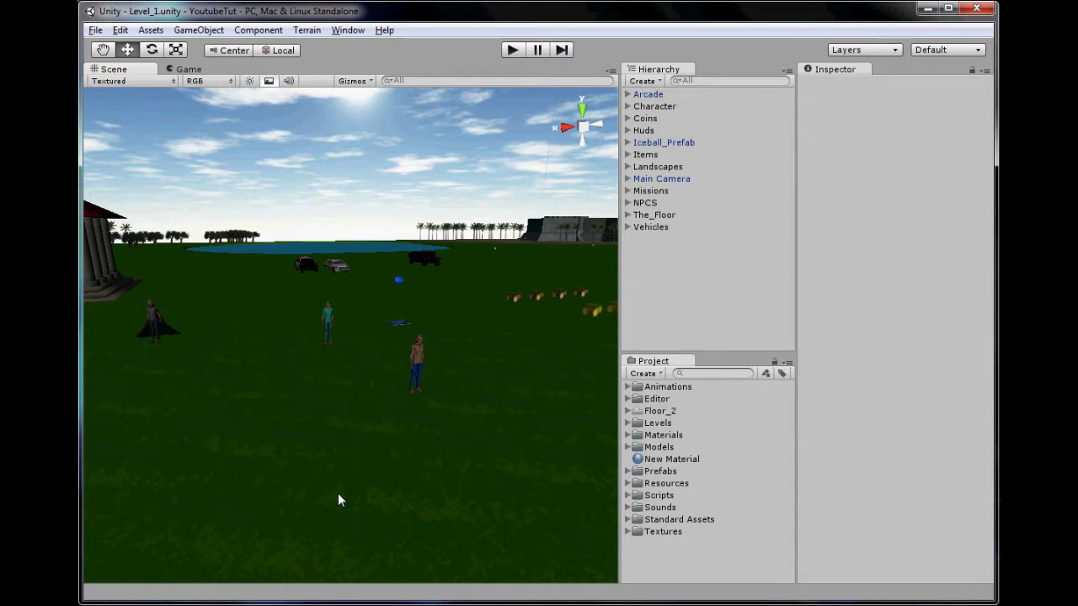
middle_click_drag(483, 295, 397, 220)
scroll(317, 409, "up", 8)
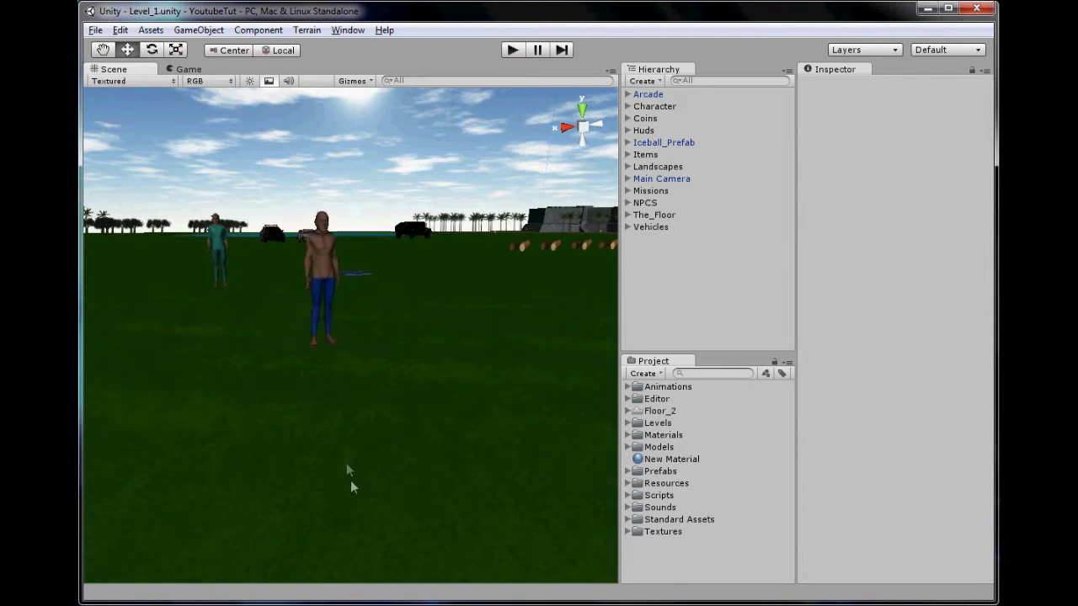
middle_click_drag(350, 480, 377, 556)
scroll(386, 497, "up", 4)
scroll(401, 489, "down", 5)
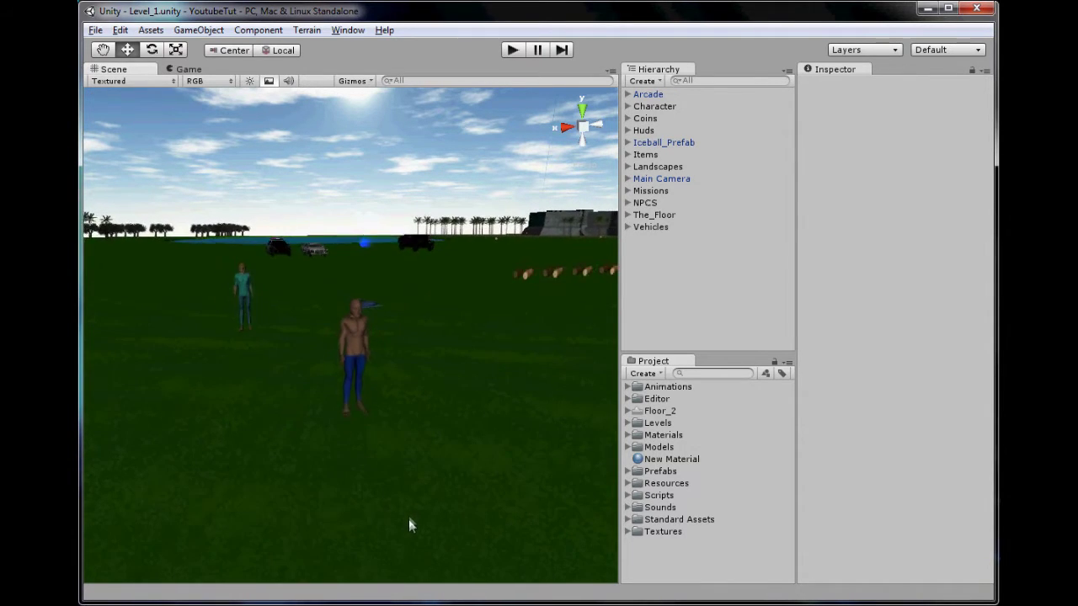
scroll(410, 513, "down", 2)
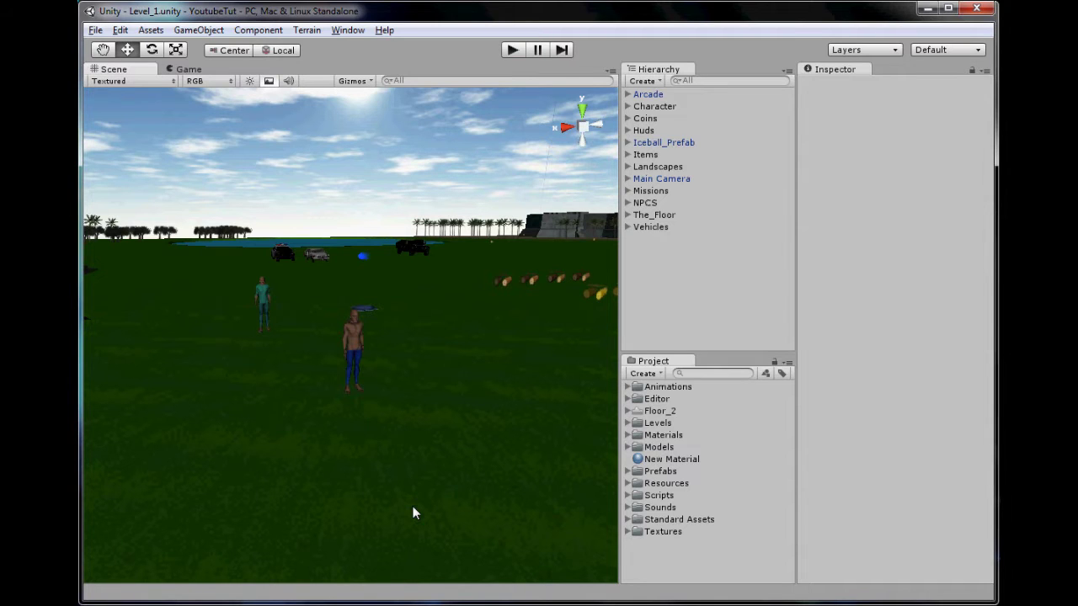
scroll(341, 321, "up", 3)
scroll(342, 321, "up", 2)
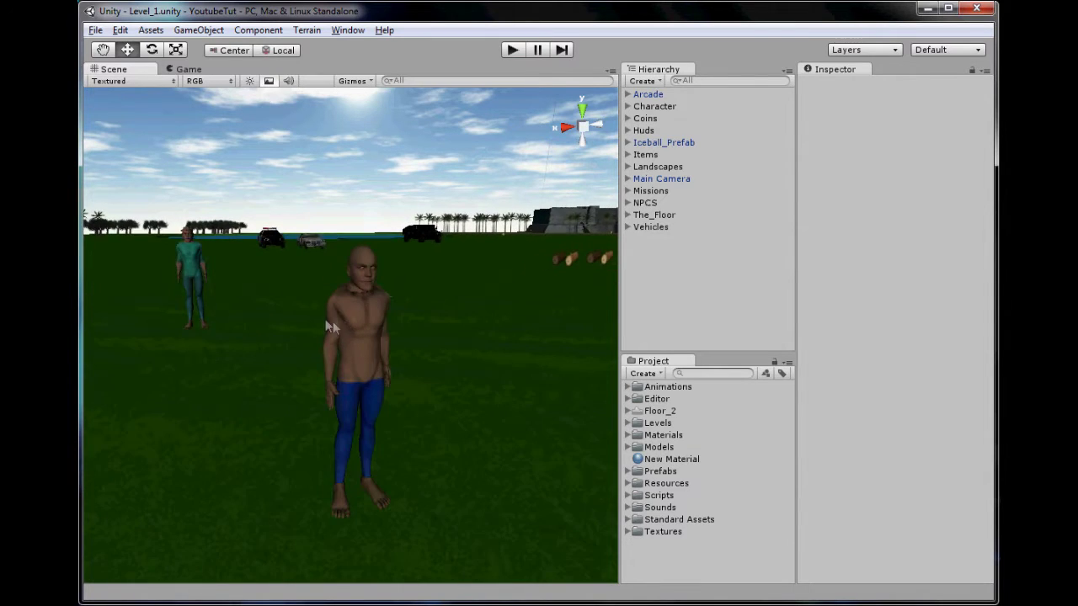
left_click(366, 398)
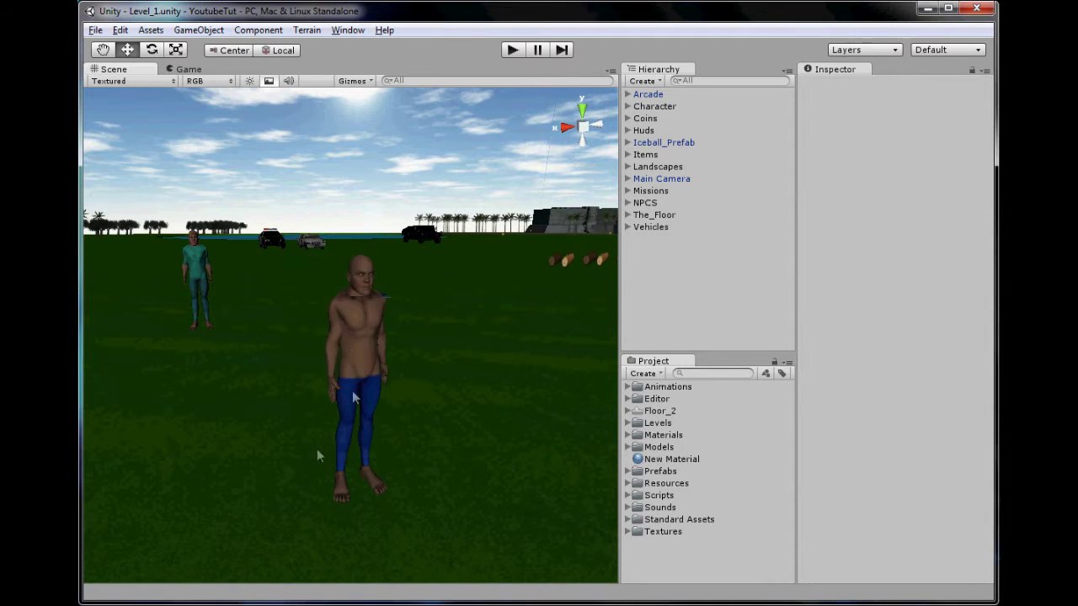
scroll(351, 346, "up", 6)
scroll(345, 367, "down", 8)
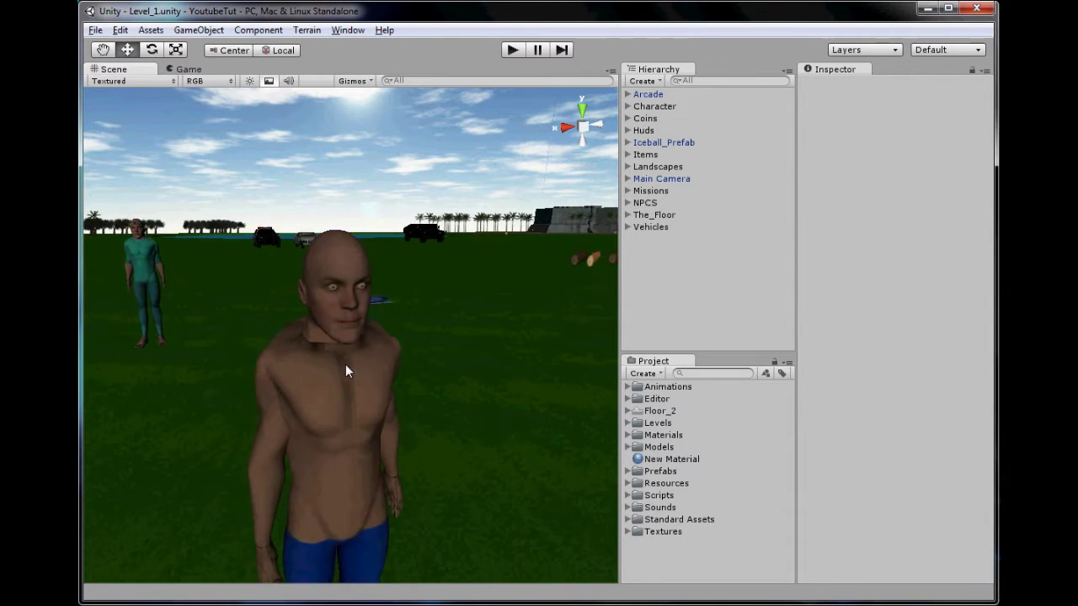
Step: Duplicate the Farmer character from the NPCS group and move the copy to the top level of the hierarchy
left_click(628, 203)
left_click(684, 241)
left_click_drag(684, 247, 689, 337)
left_click(628, 214)
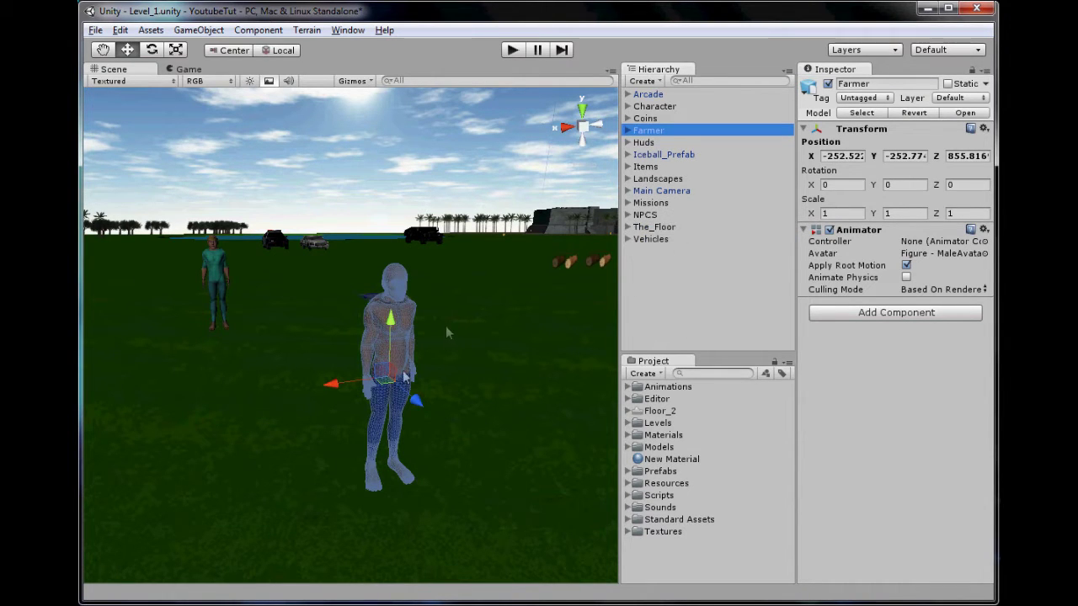
Step: Move the Farmer copy onto the open grass away from the other characters, at about X -239.6, Z 862
left_click_drag(385, 381, 184, 477)
middle_click_drag(184, 470, 427, 404)
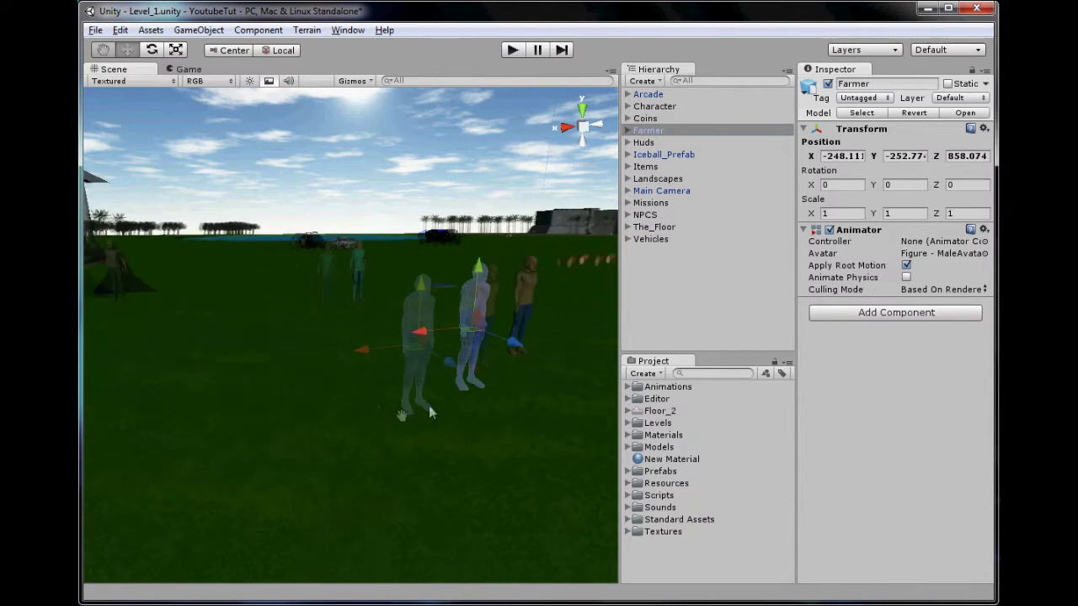
scroll(428, 404, "down", 2)
left_click_drag(439, 333, 259, 396)
scroll(278, 395, "up", 3)
middle_click_drag(313, 392, 362, 506)
Step: Rename the Farmer copy to "Death Test Two"
left_click(876, 84)
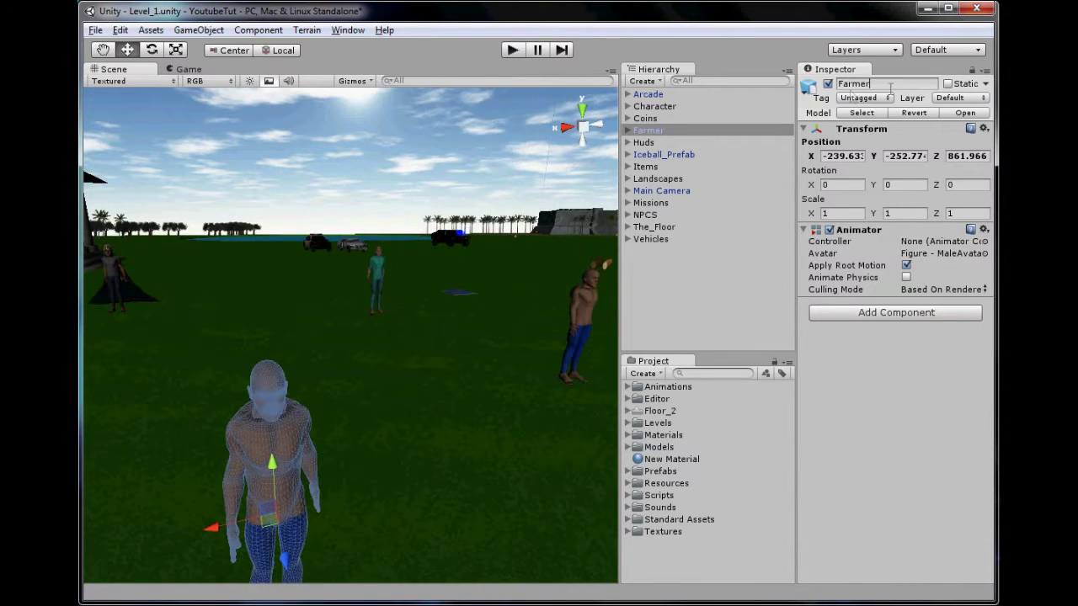
type("Death Test Two")
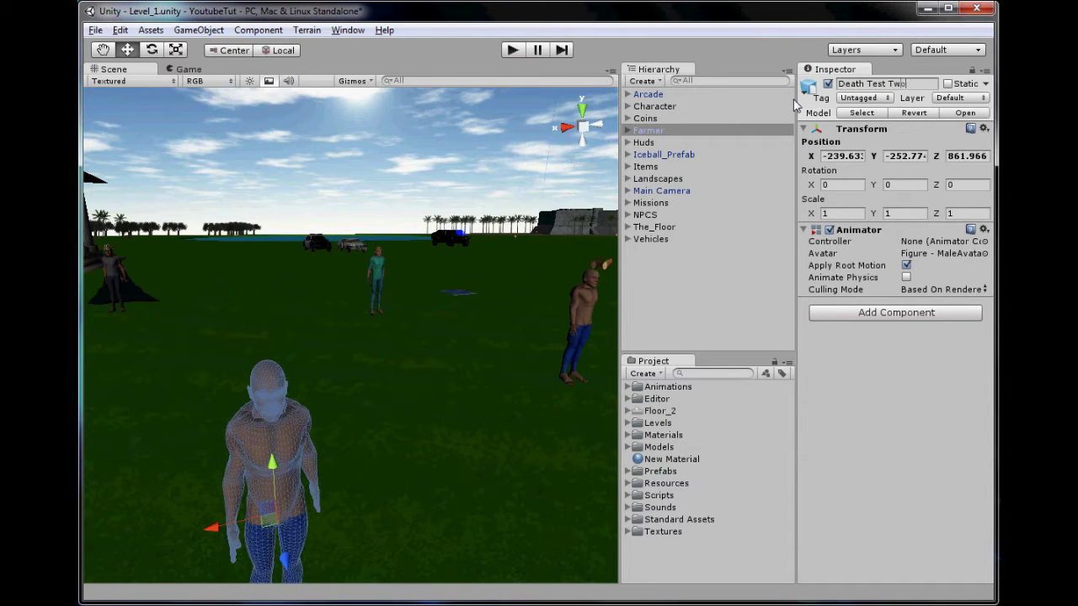
key("Return")
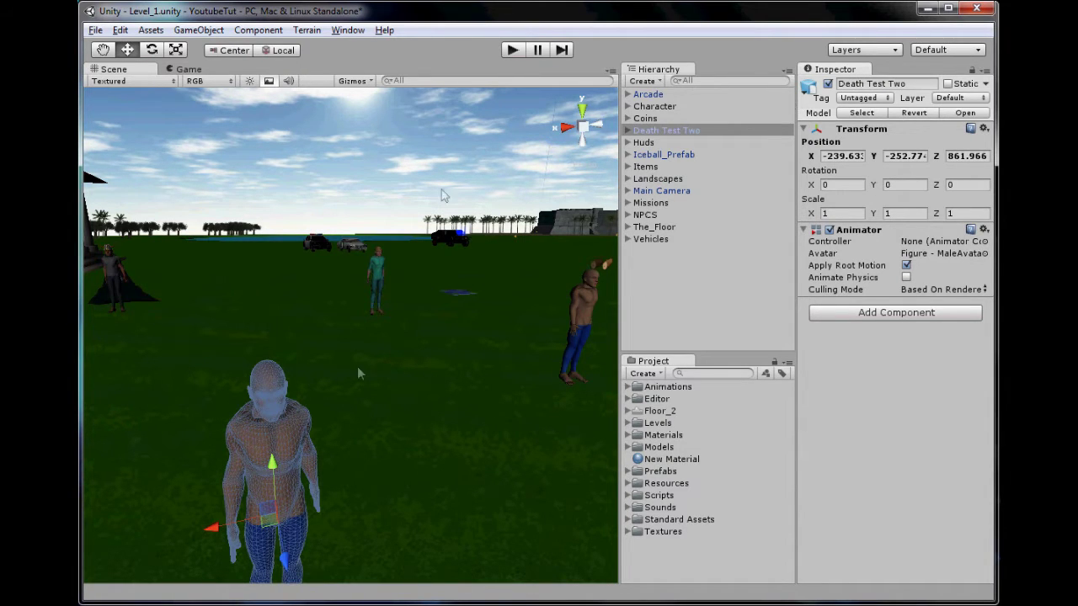
Step: Try moving Death Test Two across the ground, along Z and along X to compare its position values, undoing each move
left_click_drag(357, 366, 333, 347, "alt")
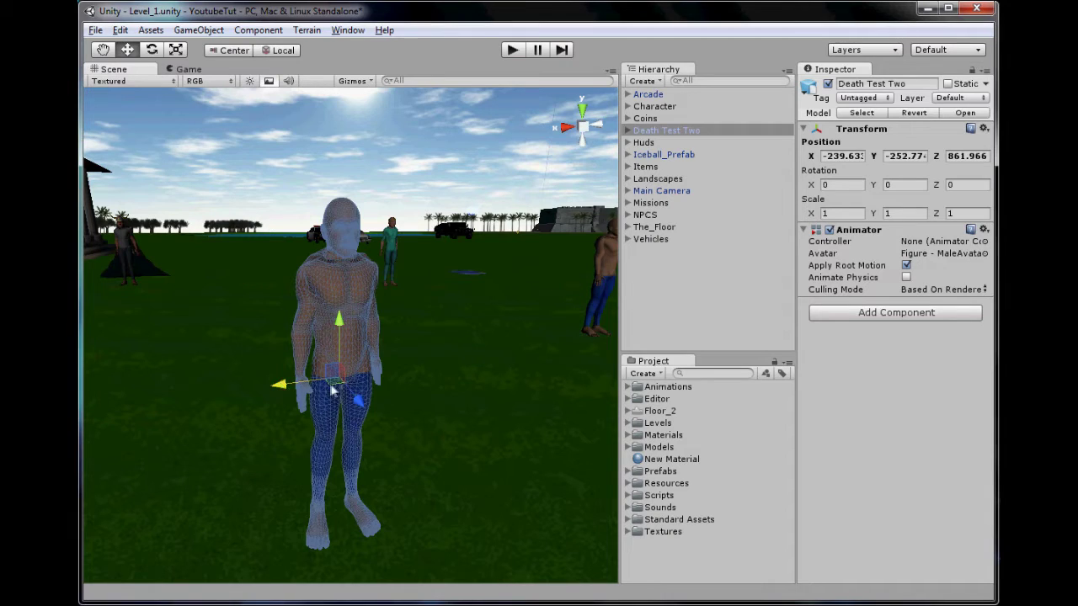
left_click_drag(329, 384, 324, 235)
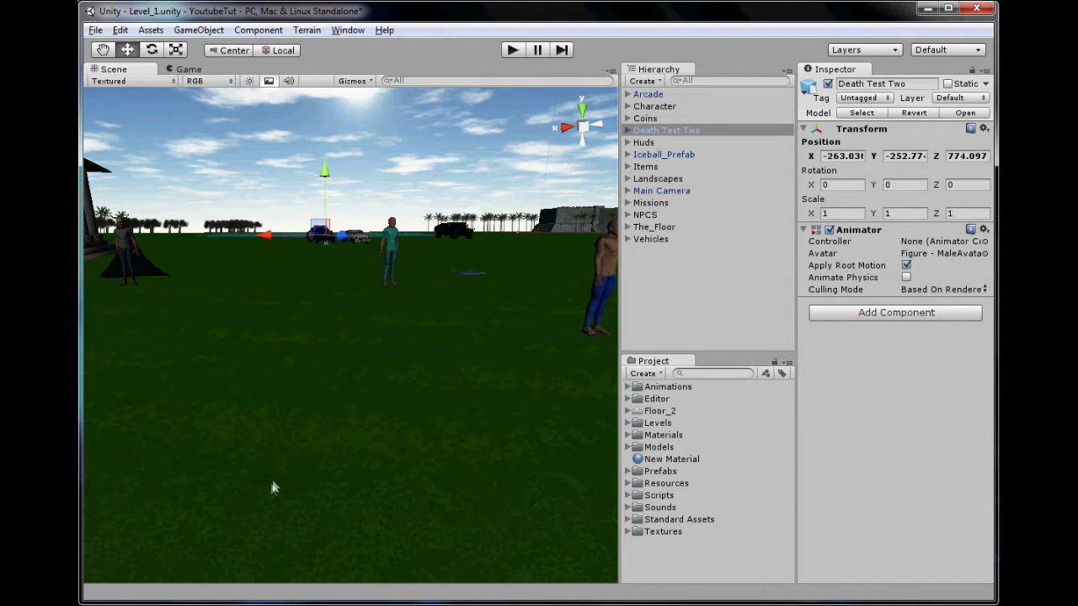
key("ctrl+z")
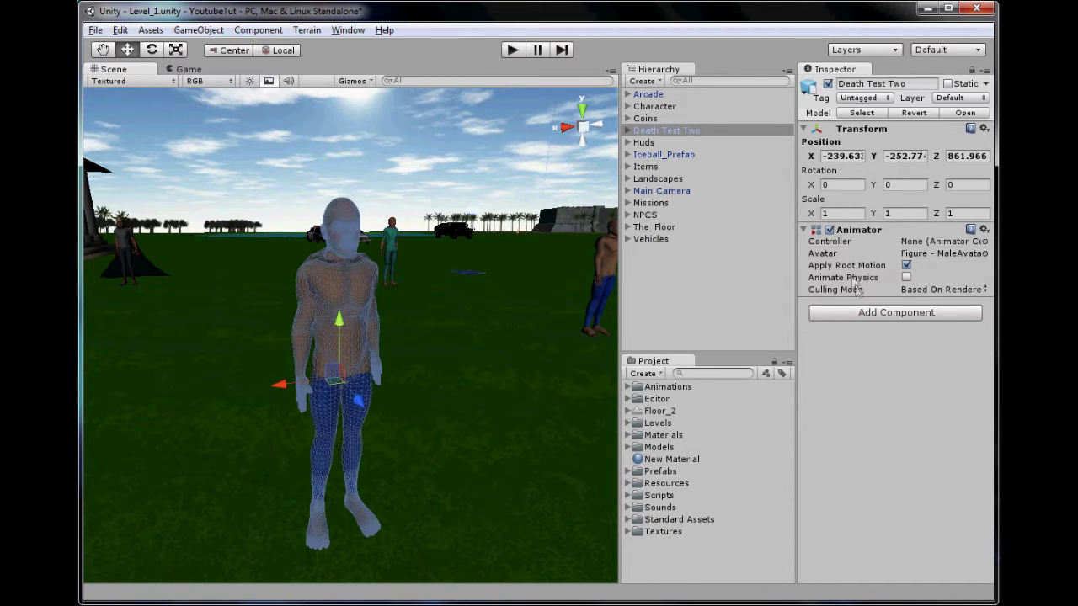
left_click(842, 156)
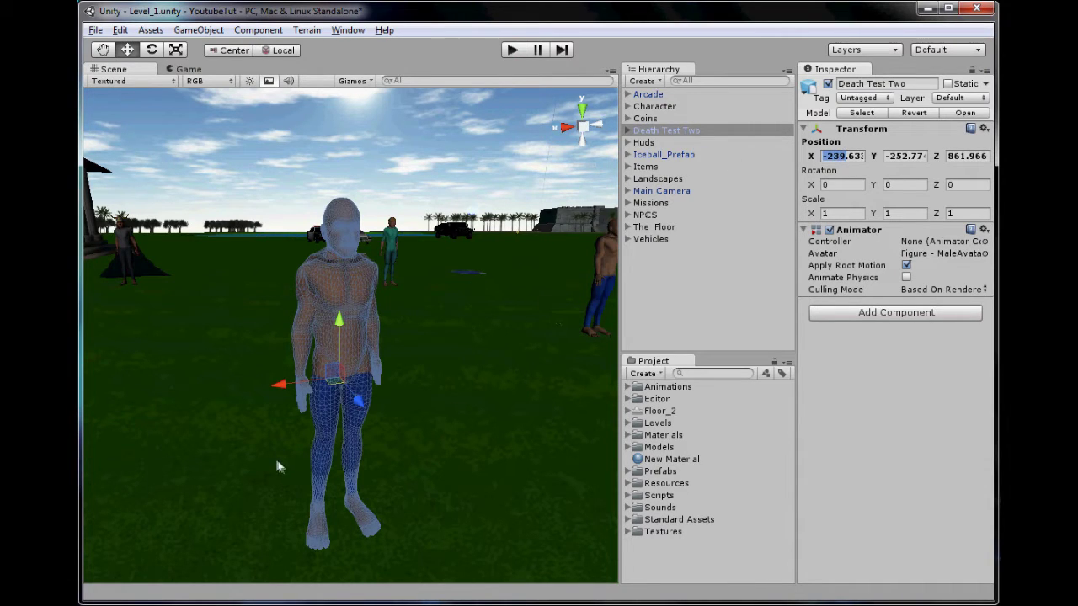
left_click_drag(357, 407, 262, 280)
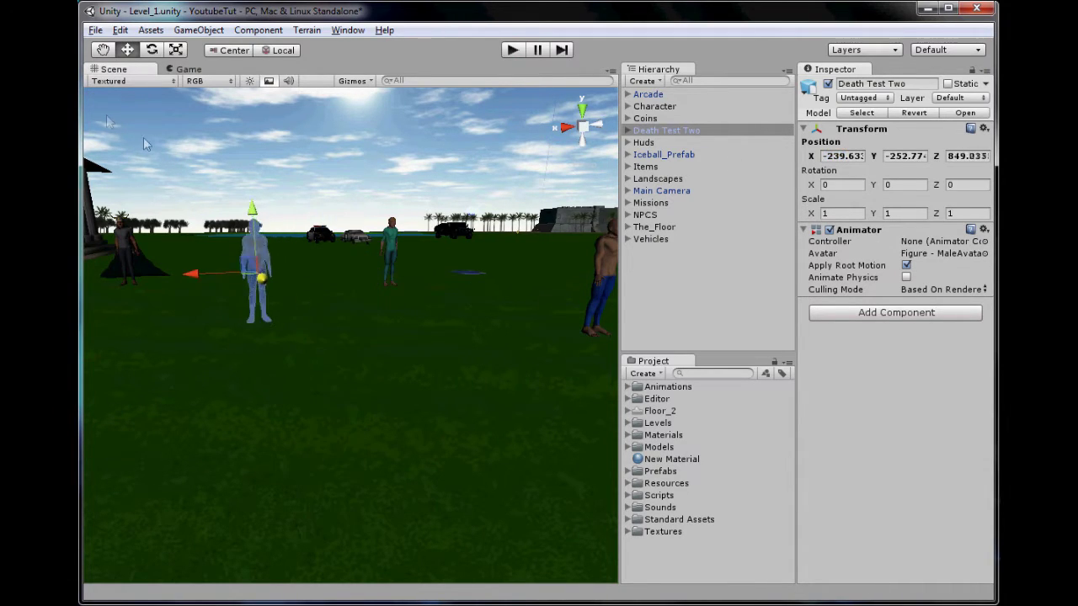
key("ctrl+z")
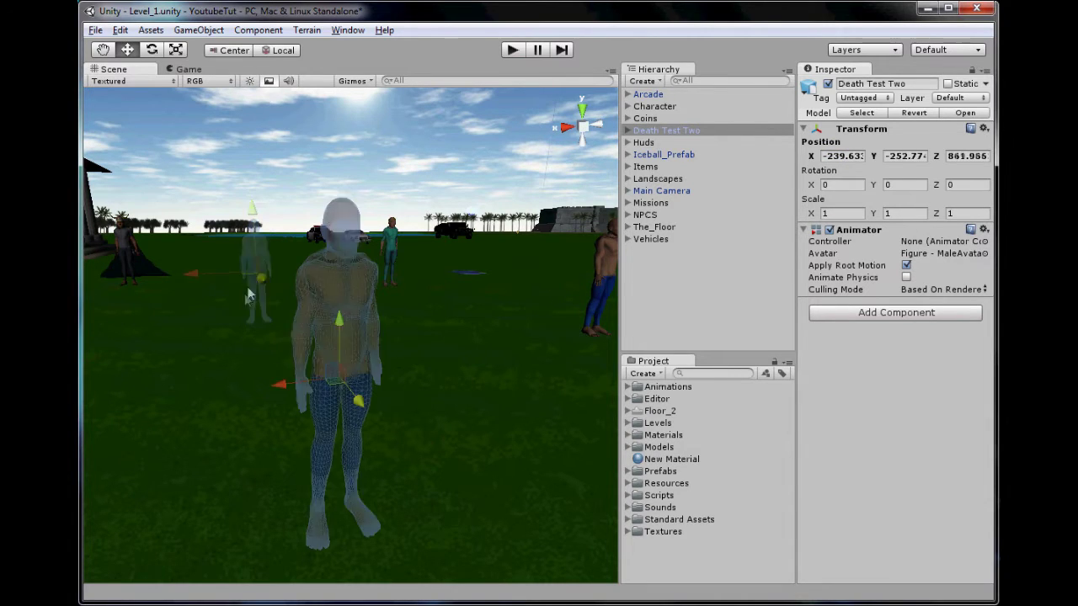
left_click_drag(284, 371, 425, 463)
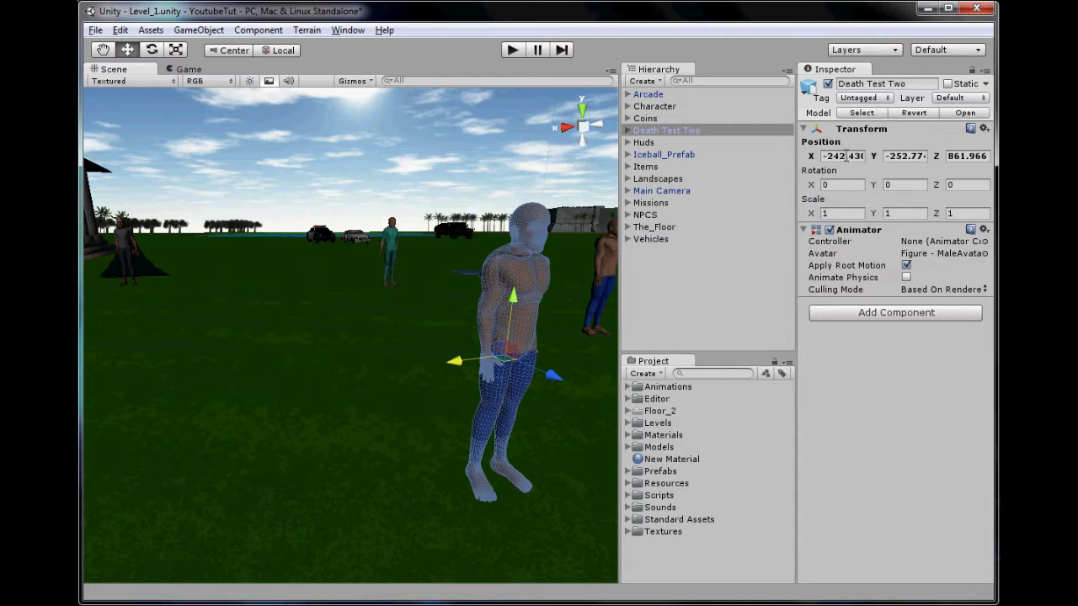
key("ctrl+z")
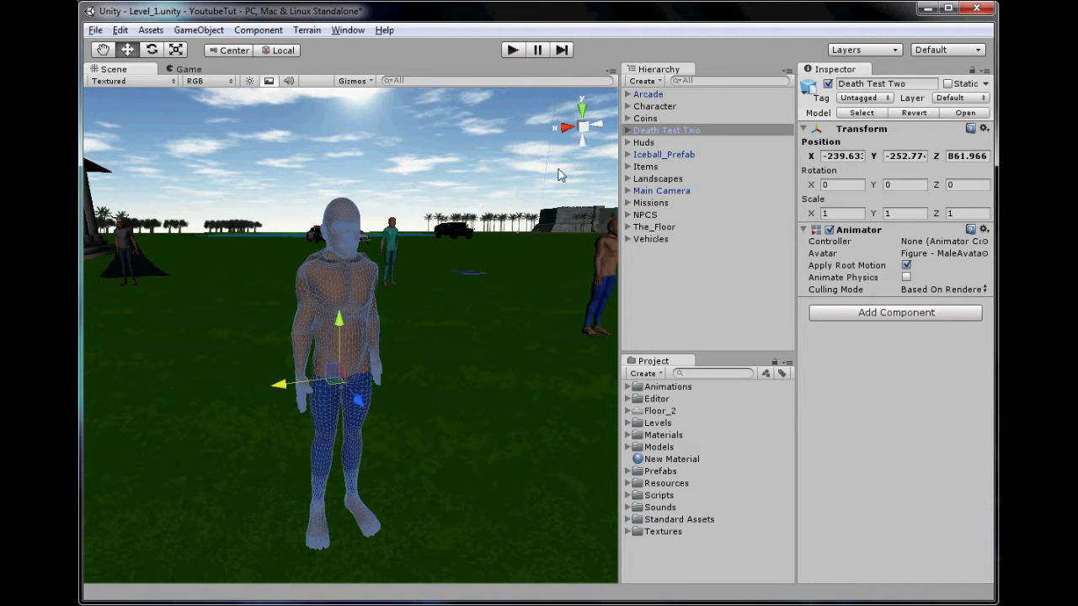
Step: Create an empty game object and name it "Death Test One"
left_click(221, 28)
left_click(241, 52)
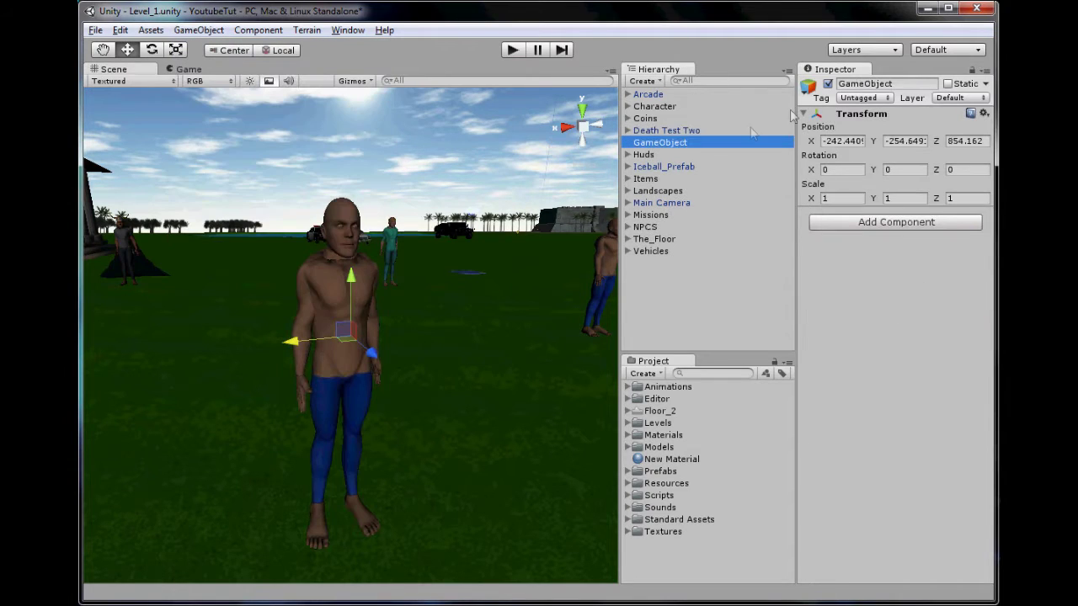
left_click(872, 85)
type("Deaht T")
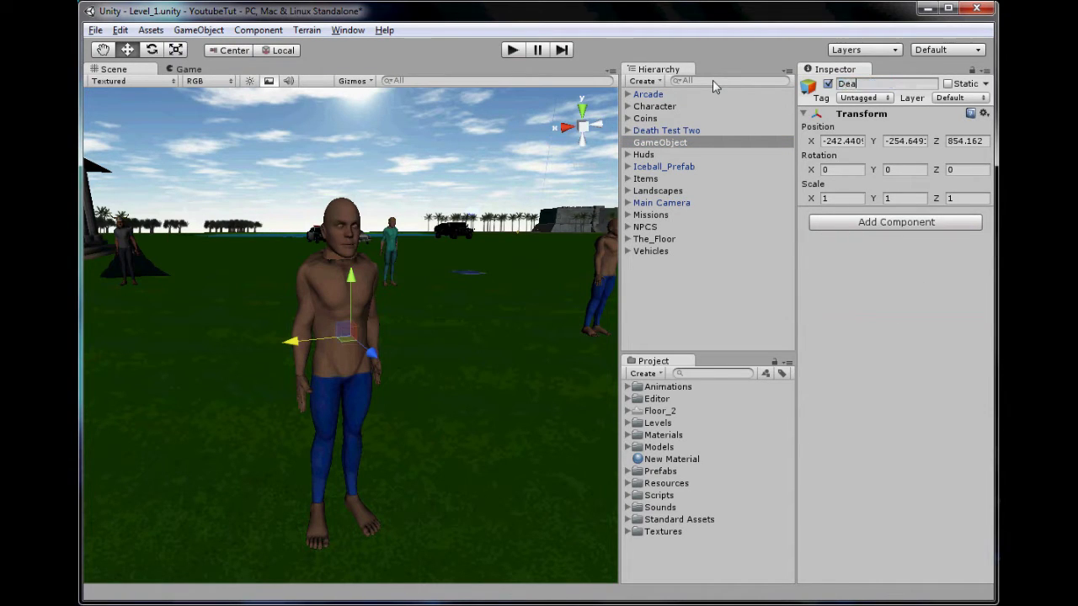
key("BackSpace")
key("BackSpace")
key("BackSpace")
key("BackSpace")
type("th Test One")
key("Return")
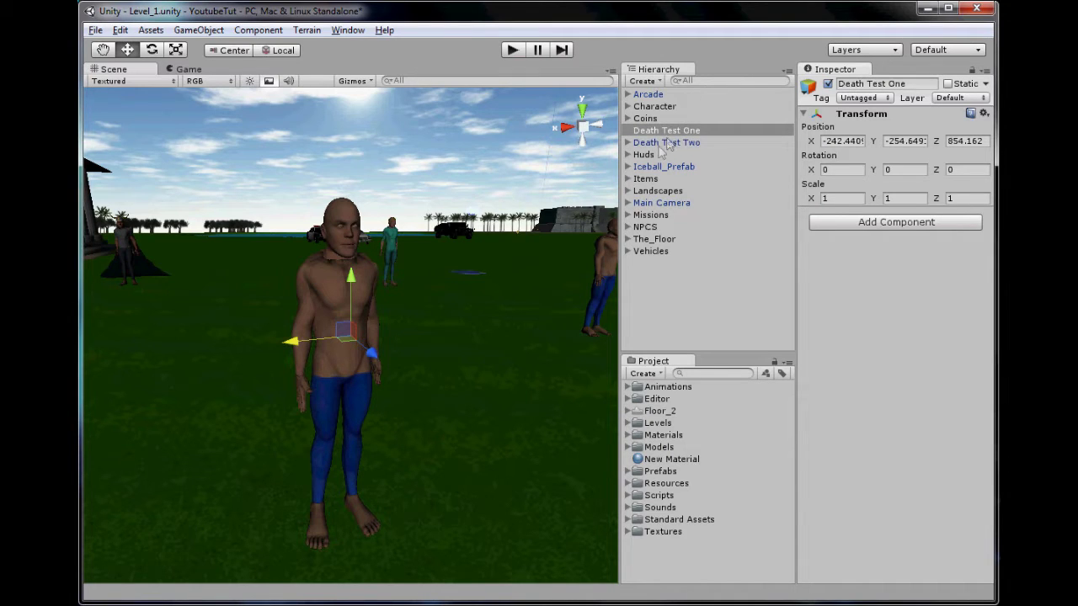
Step: Make Death Test Two a child of Death Test One and check the child's position values
left_click_drag(663, 143, 685, 135)
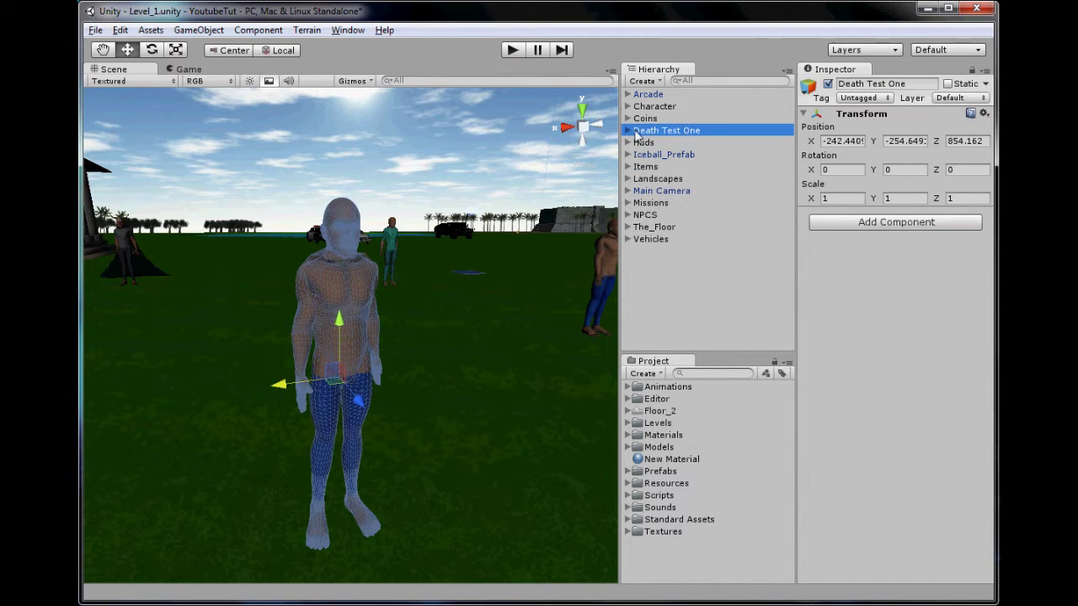
left_click(628, 131)
left_click(672, 145)
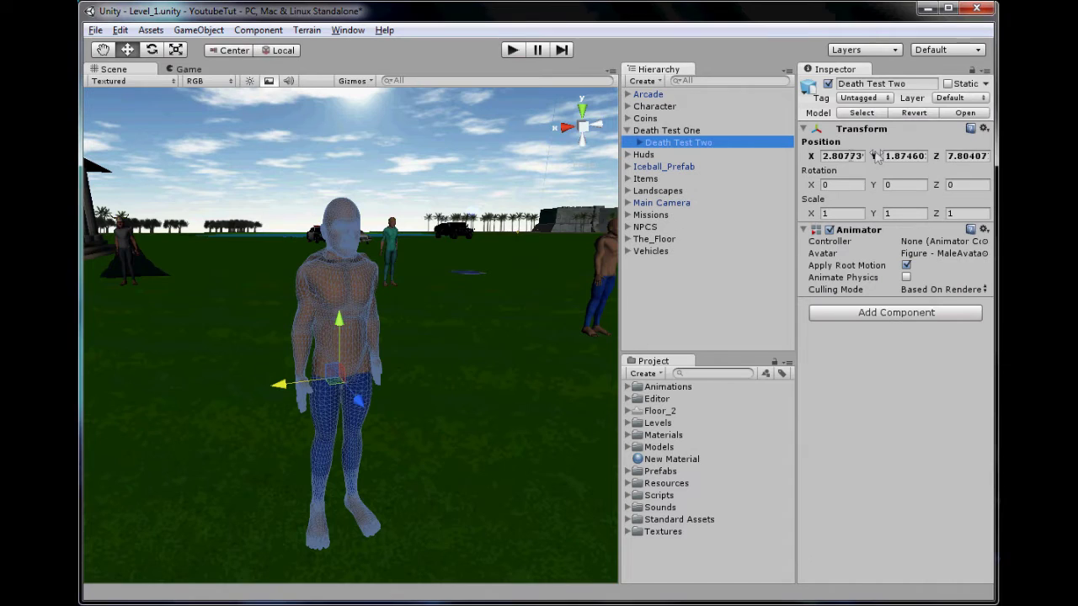
left_click(815, 157)
mouse_move(853, 158)
left_mouse_down()
mouse_move(758, 165)
mouse_move(864, 165)
left_mouse_up()
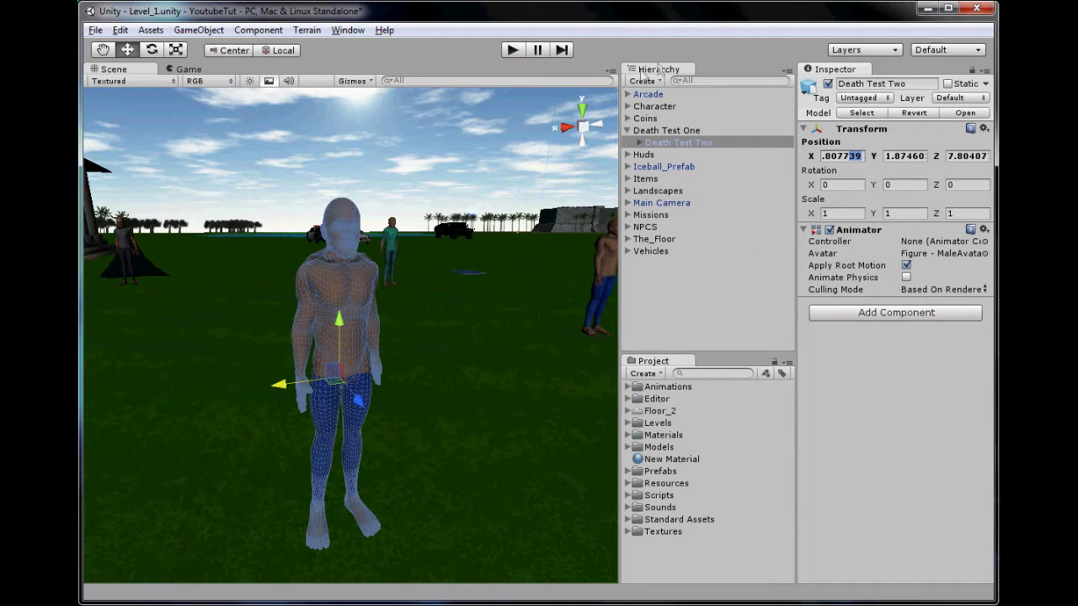
Step: Move the parent Death Test One across the ground to about X -246.4, Z 847.3, and check the child's X position
left_click(666, 131)
left_click_drag(335, 385, 388, 292)
left_click(684, 144)
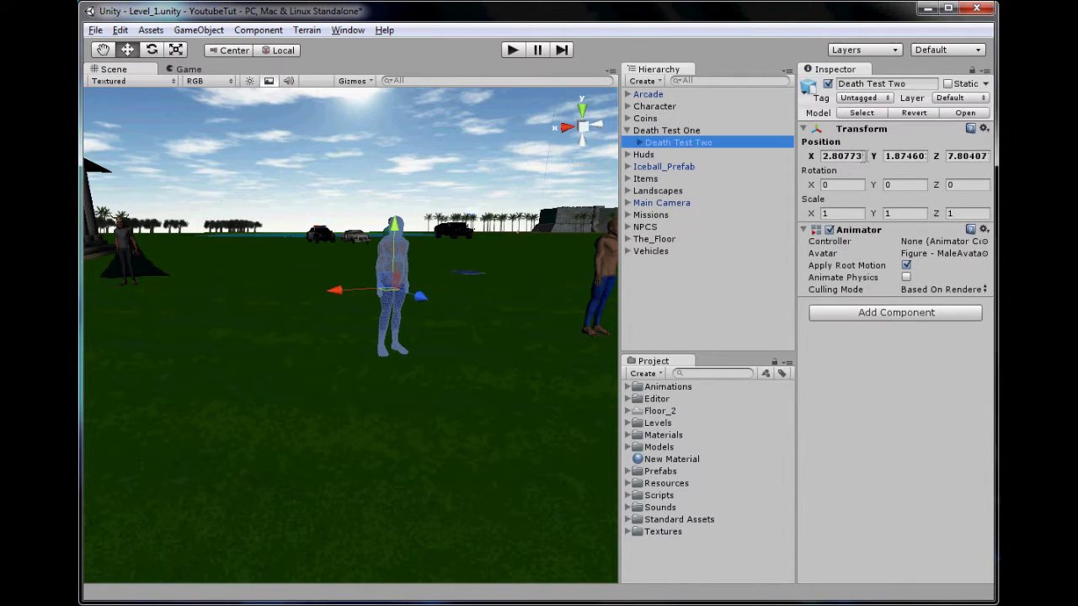
left_click_drag(864, 157, 768, 152)
left_click(627, 131)
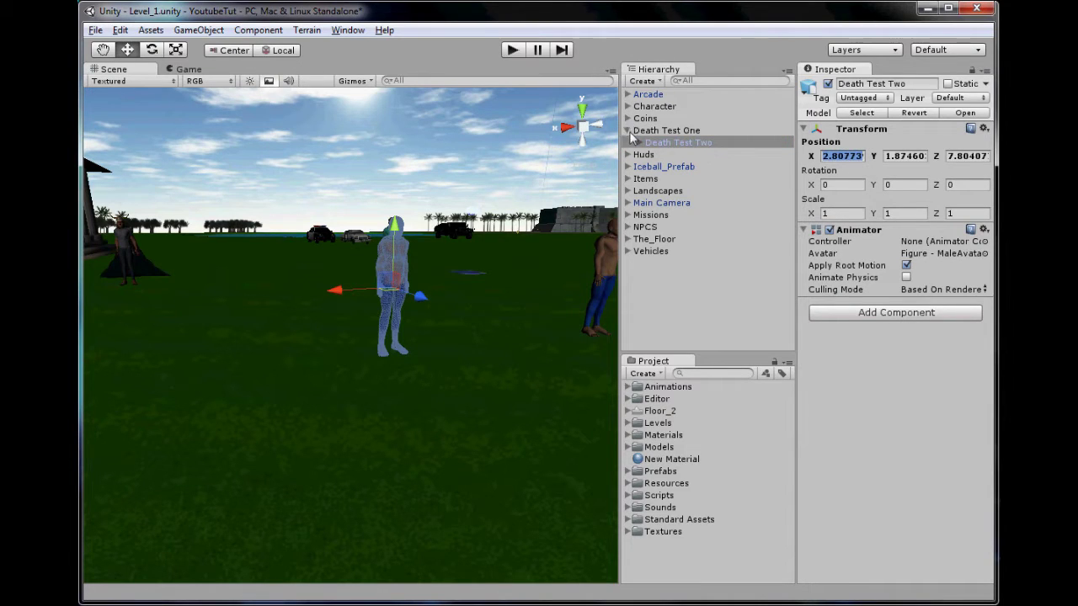
Step: Move the child Death Test Two to about X 7.6, Z 14.9, and compare it with its parent in the expanded hierarchy
left_click_drag(390, 295, 264, 413)
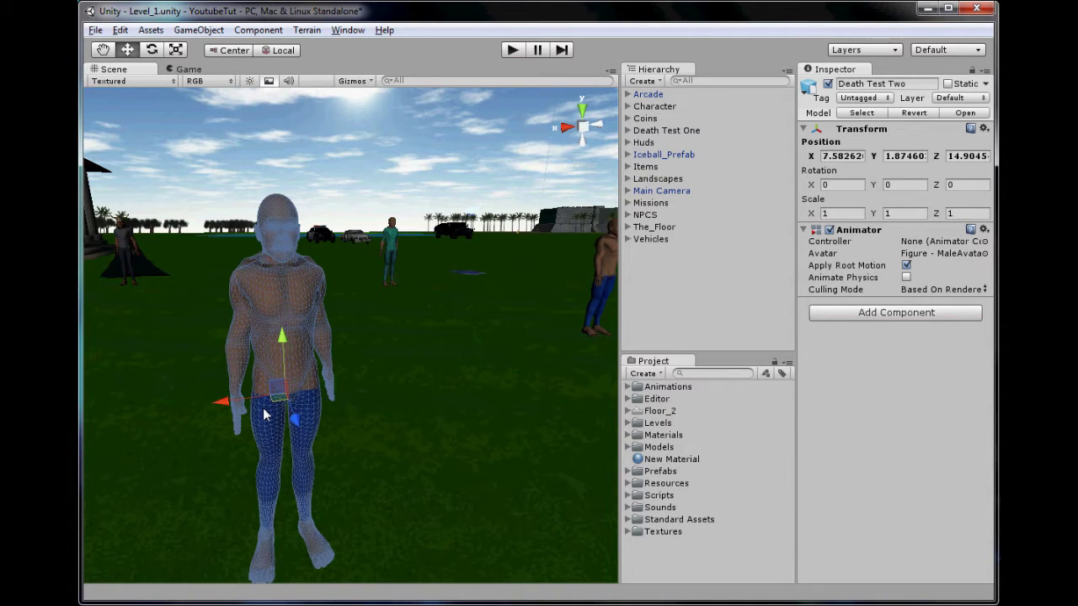
left_click(699, 130)
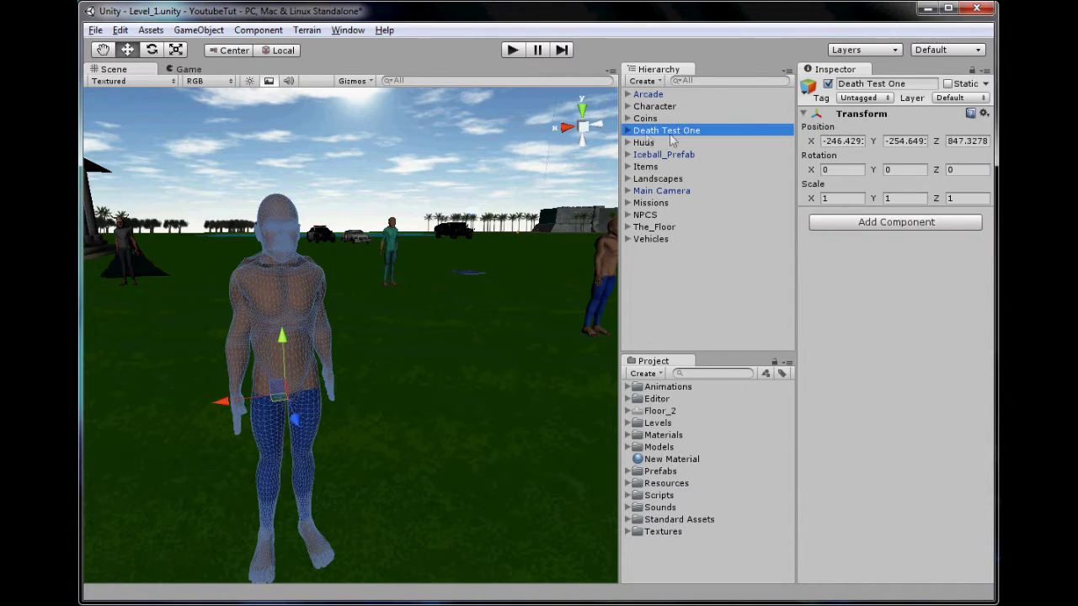
left_click(628, 131)
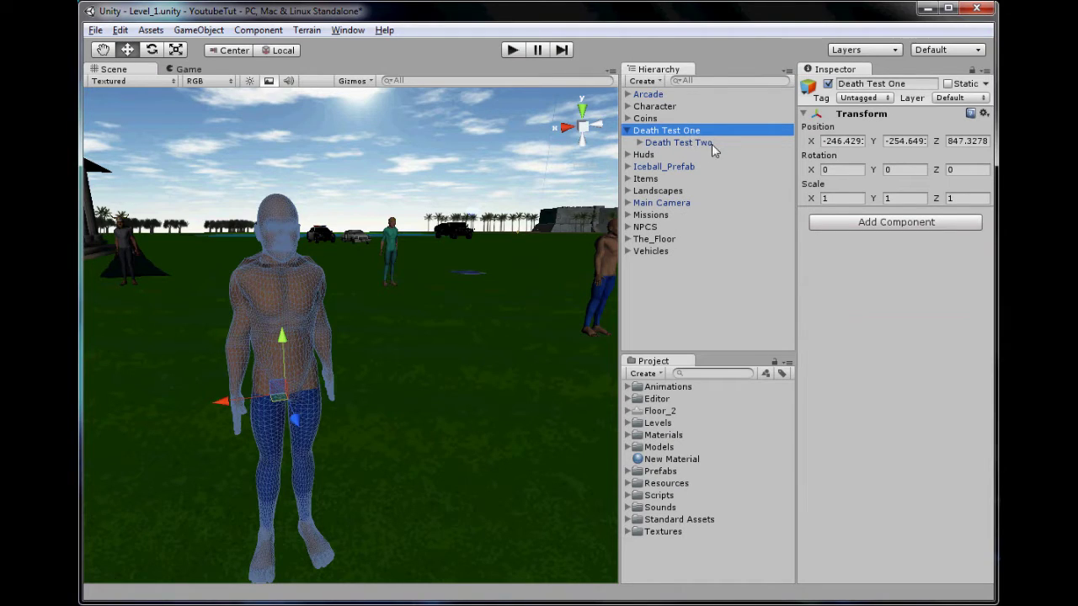
left_click(640, 143)
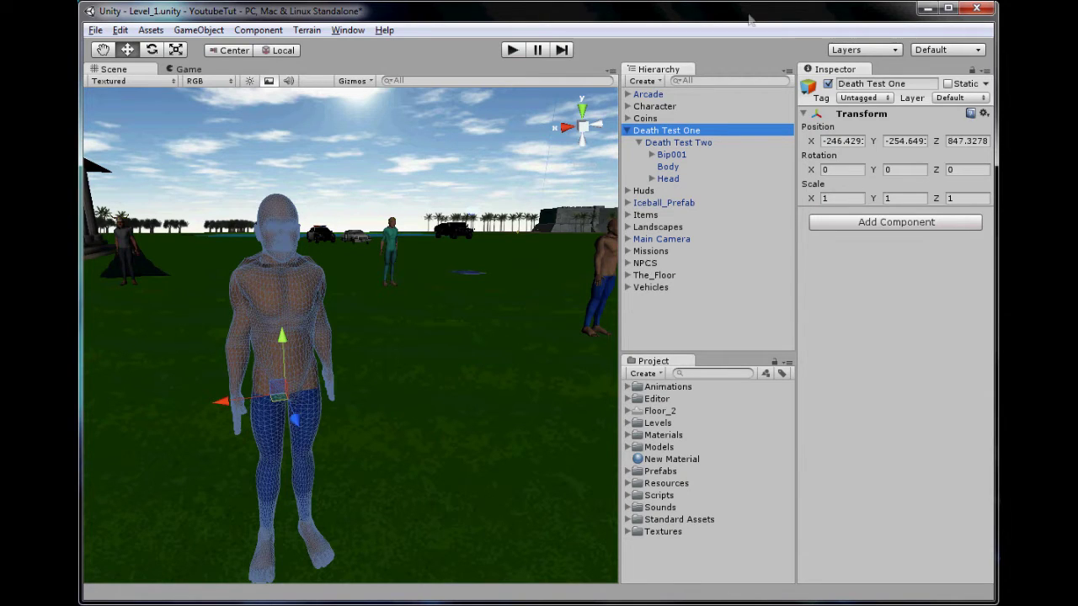
left_click(701, 145)
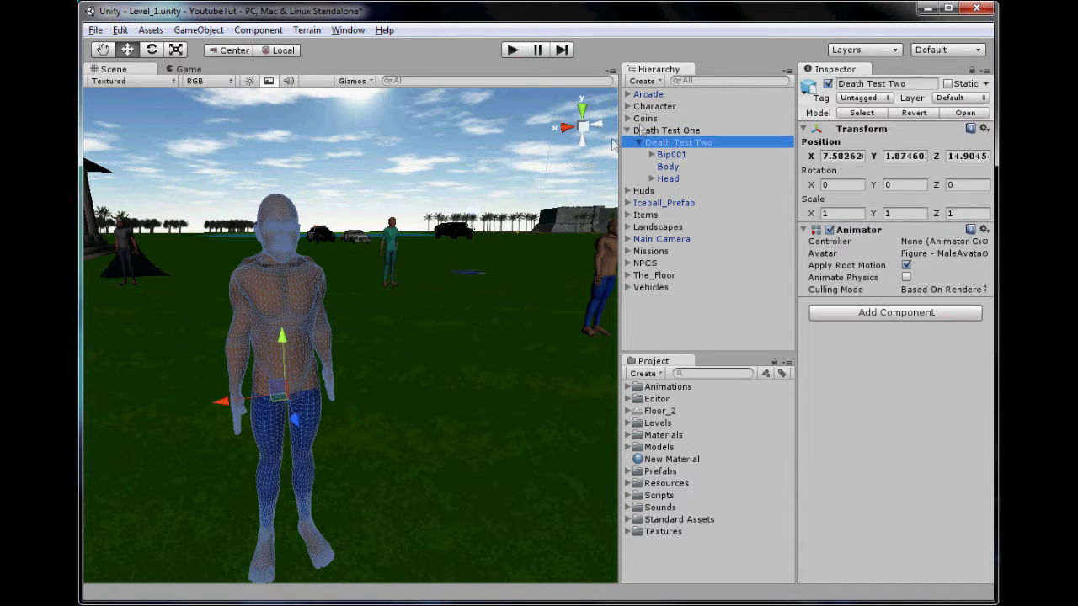
Step: Open the Animator view for Death Test Two and close it again
left_click(348, 29)
left_click(372, 258)
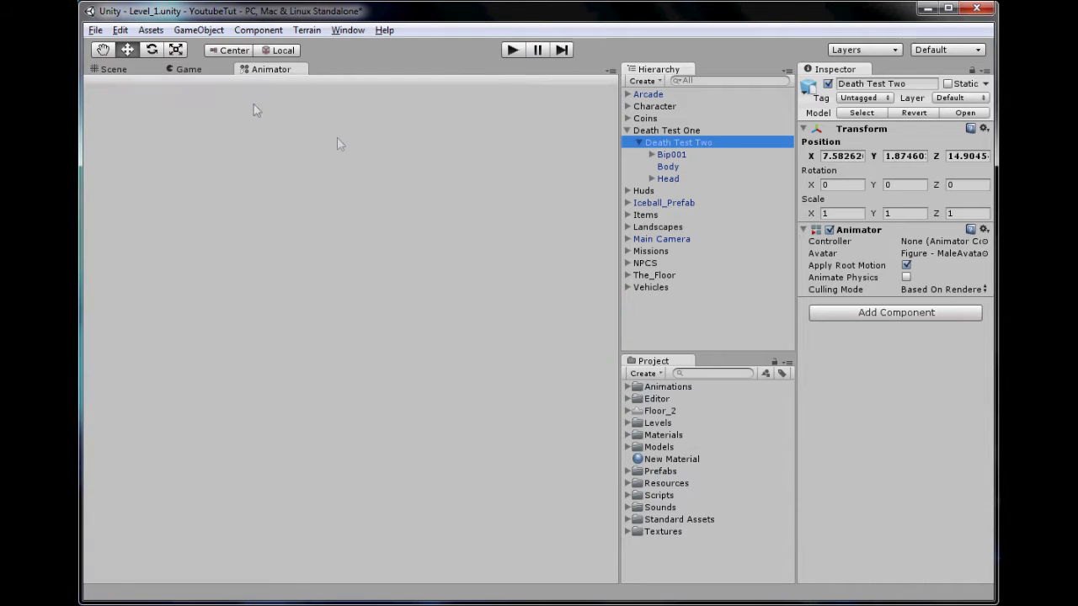
right_click(284, 70)
left_click(330, 93)
Step: Open the Animation editor for Death Test Two and dock it beneath the scene view, keeping the character in view
left_click(348, 29)
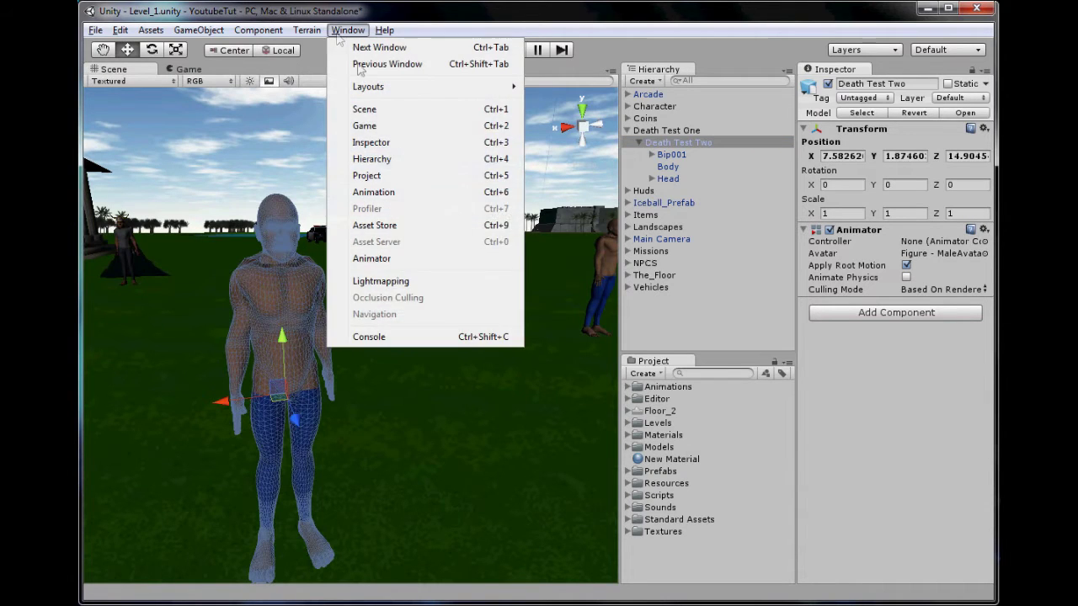
left_click(397, 192)
left_click_drag(278, 398, 174, 477)
left_click_drag(200, 410, 210, 353)
mouse_move(351, 268)
middle_mouse_down()
mouse_move(379, 215)
mouse_move(370, 264)
mouse_move(358, 266)
middle_mouse_up()
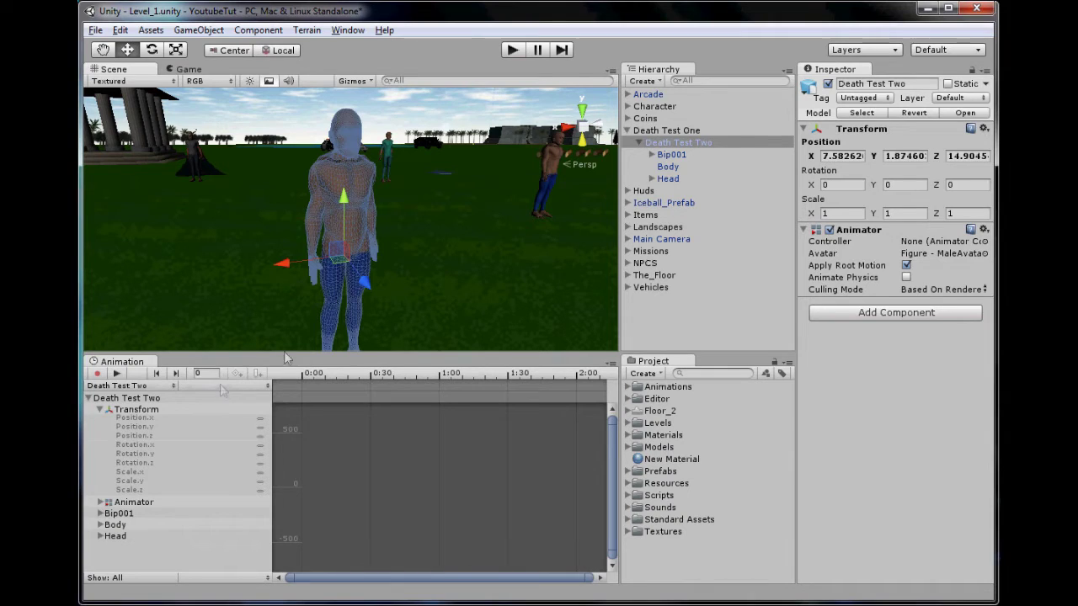
Step: Compare the position values of the parent Death Test One with those of its child Death Test Two
left_click(678, 143)
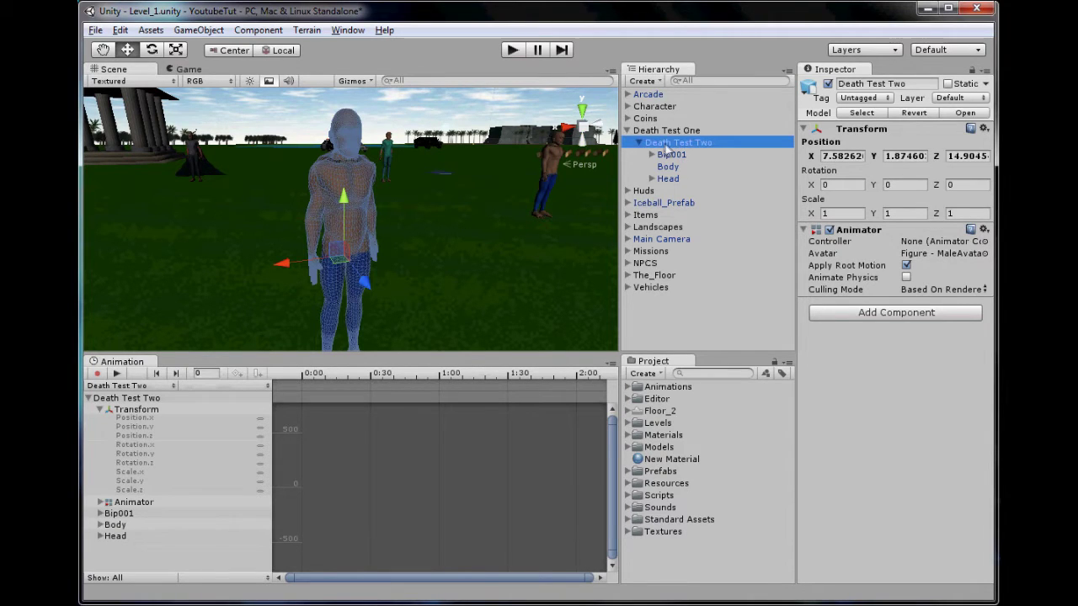
key("Return")
left_click(716, 130)
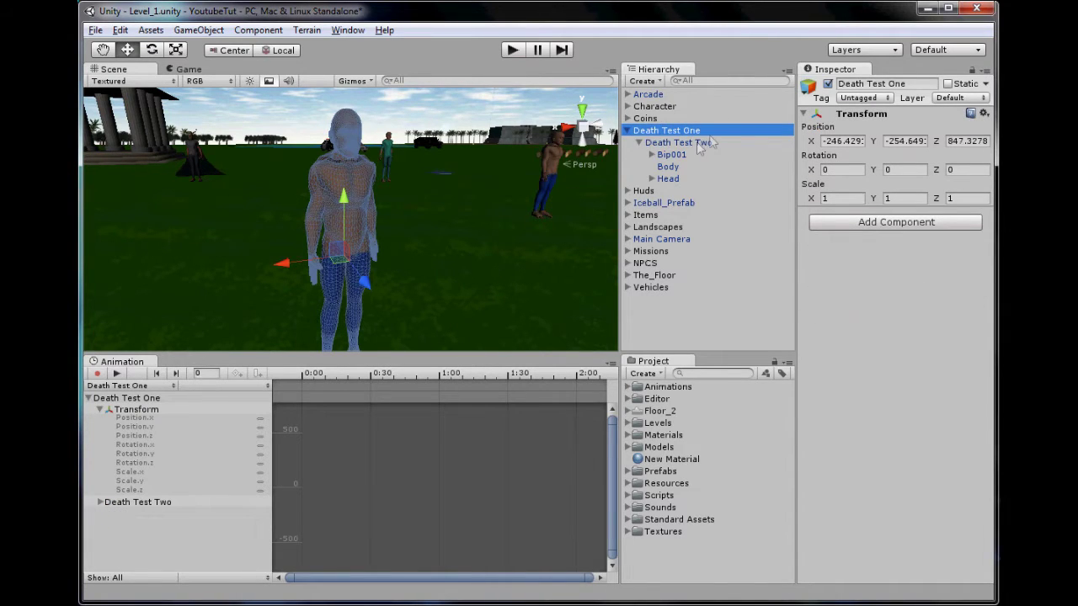
left_click(855, 141)
left_click(720, 144)
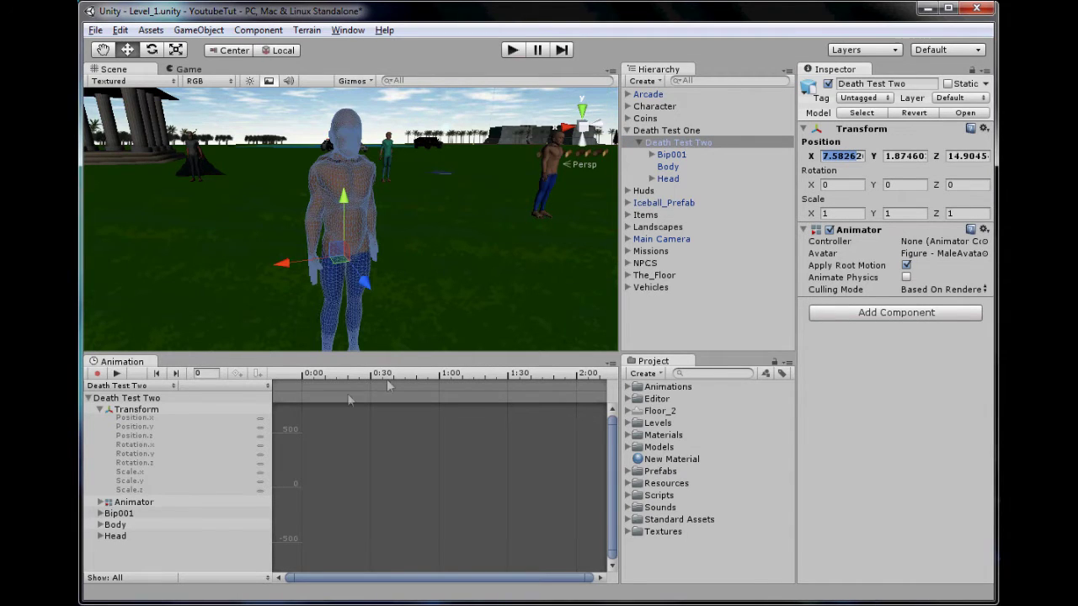
Step: Create a new animation clip for Death Test Two and save it as Death_One in the Animations folder
left_click(222, 386)
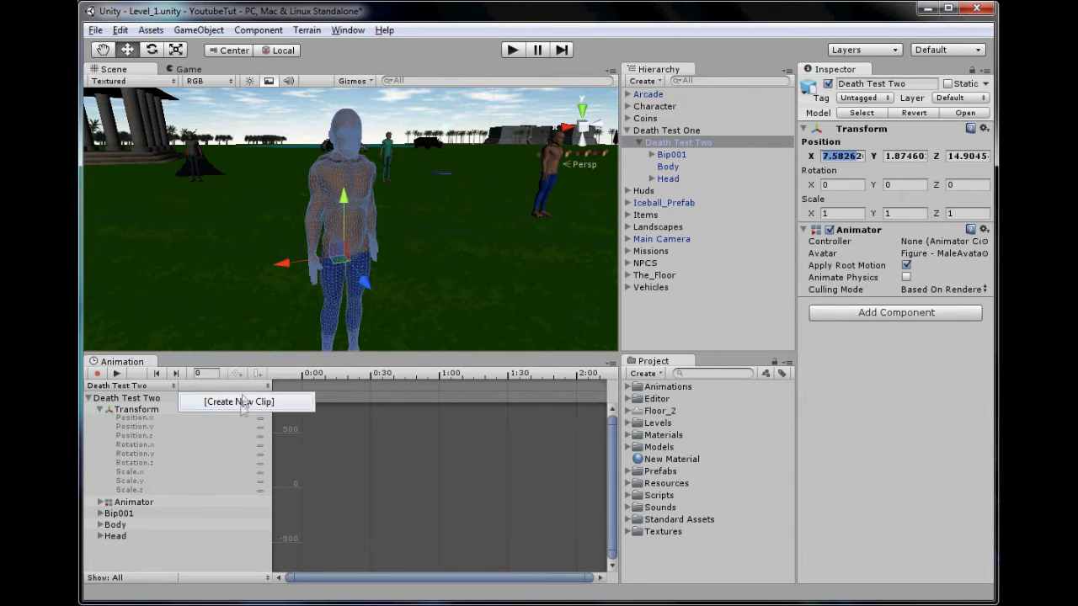
left_click(243, 400)
left_click(573, 349)
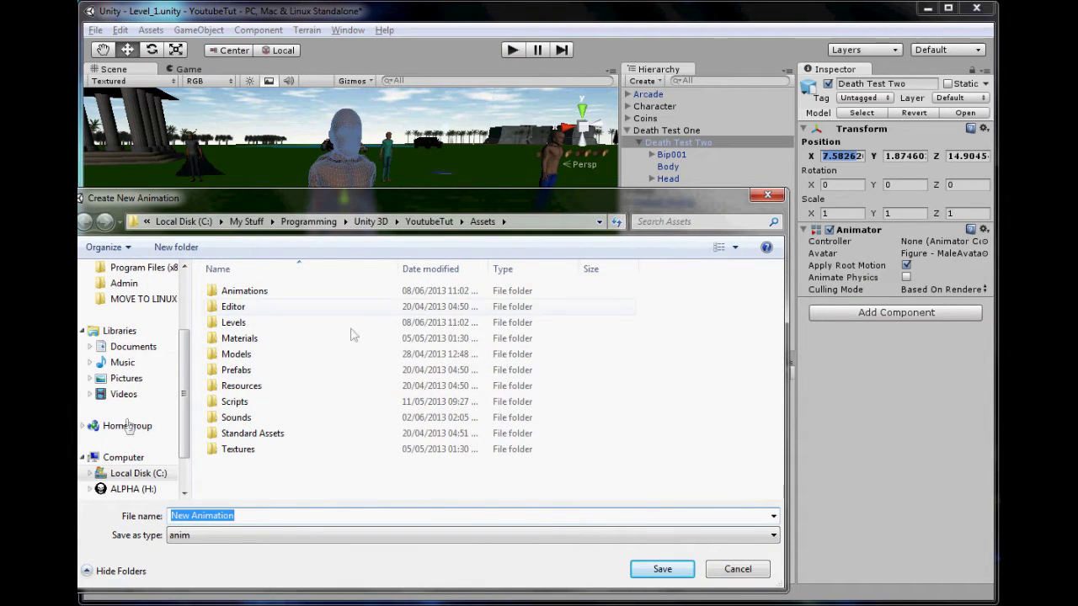
double_click(283, 292)
left_click(261, 514)
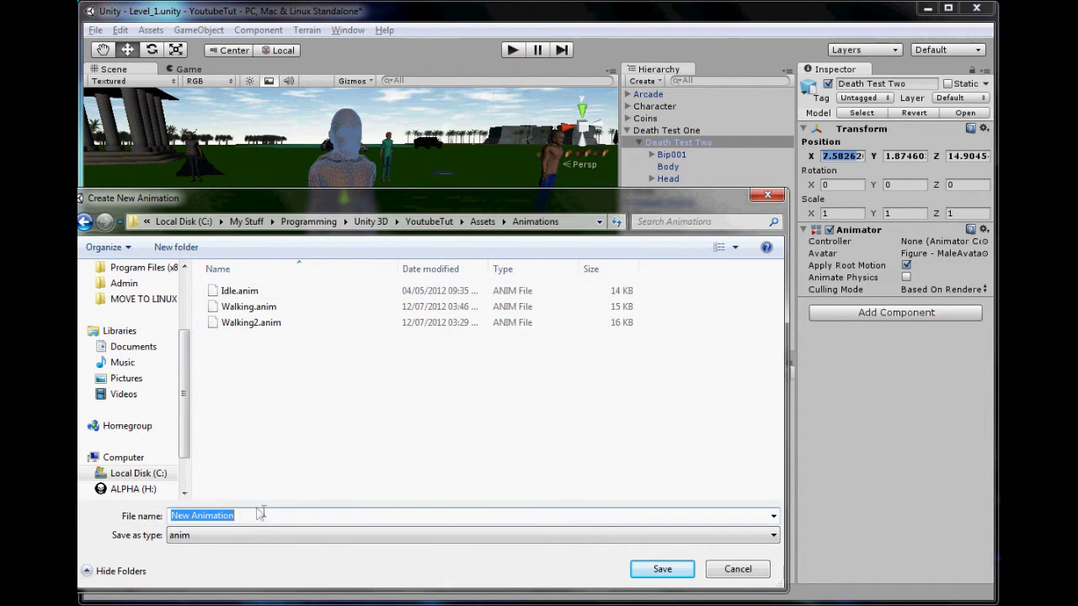
type("Death_One")
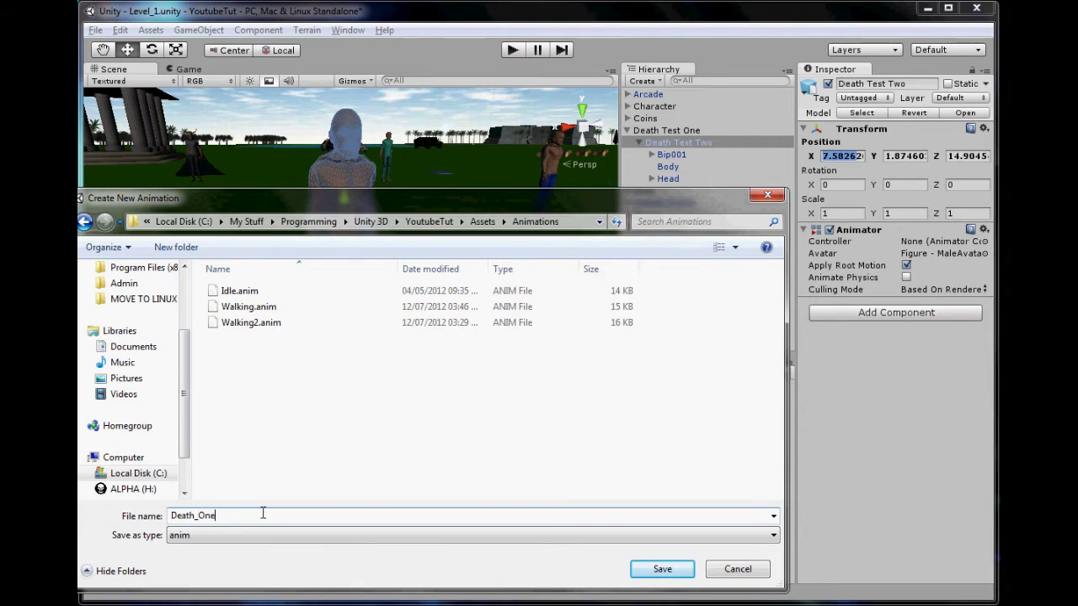
key("Return")
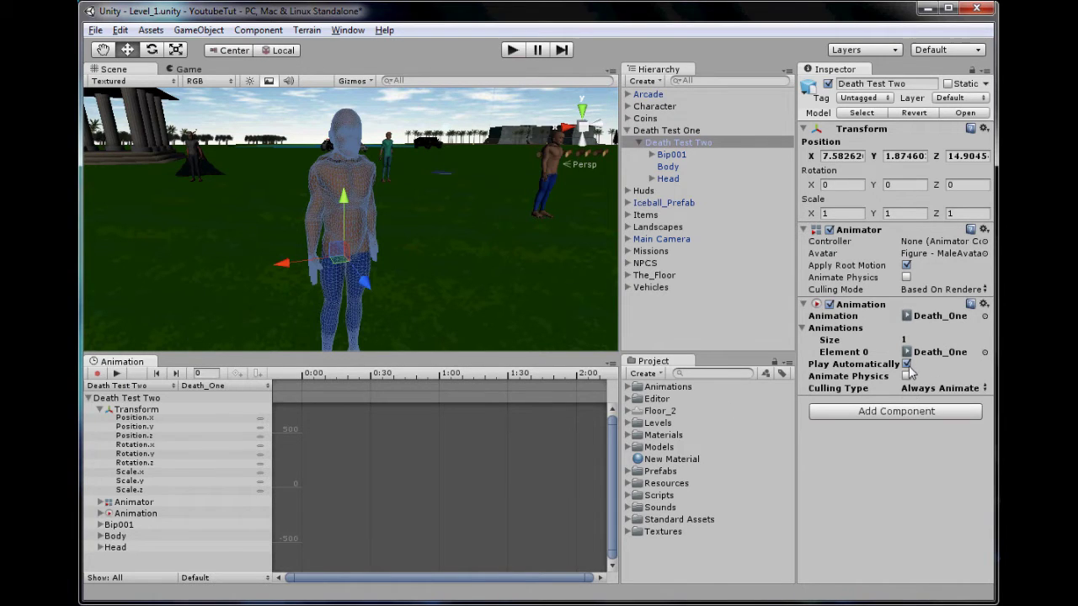
Step: Turn off Play Automatically for the Death_One animation on Death Test Two
left_click(117, 373)
left_click(117, 373)
scroll(405, 409, "down", 3)
scroll(405, 420, "down", 2)
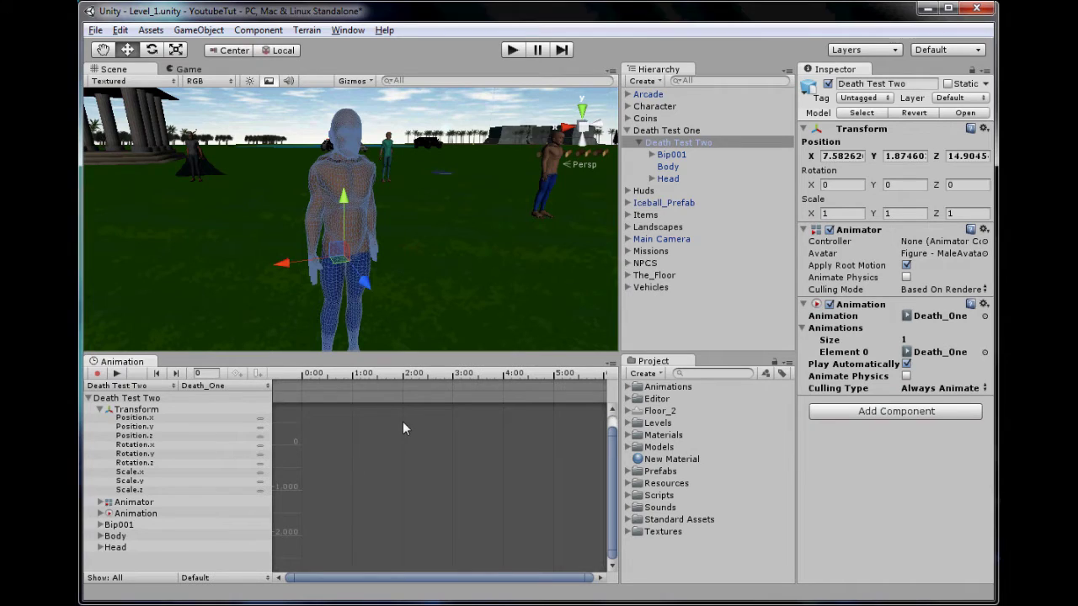
left_click(907, 364)
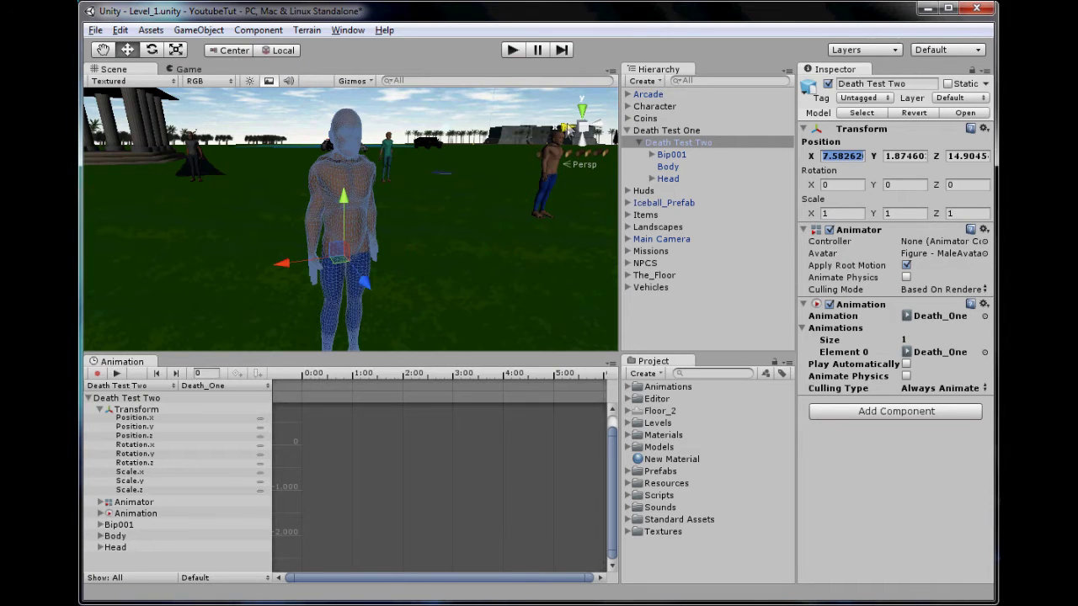
Step: Start recording Death_One and key Death Test Two's starting position at frame 0, nudged to about Z 14.84
left_click(564, 128)
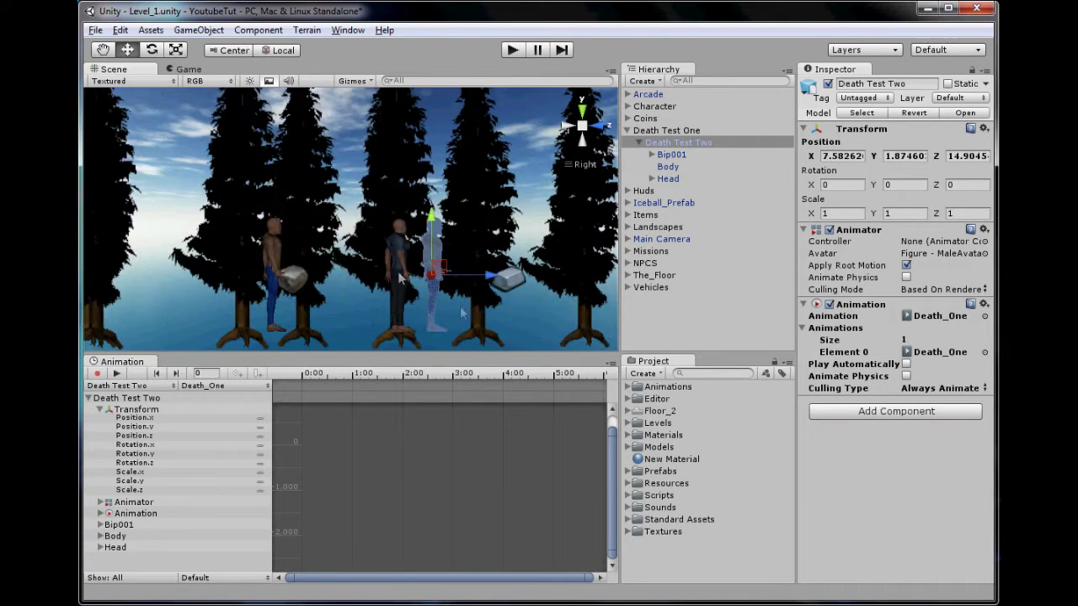
left_click(582, 126)
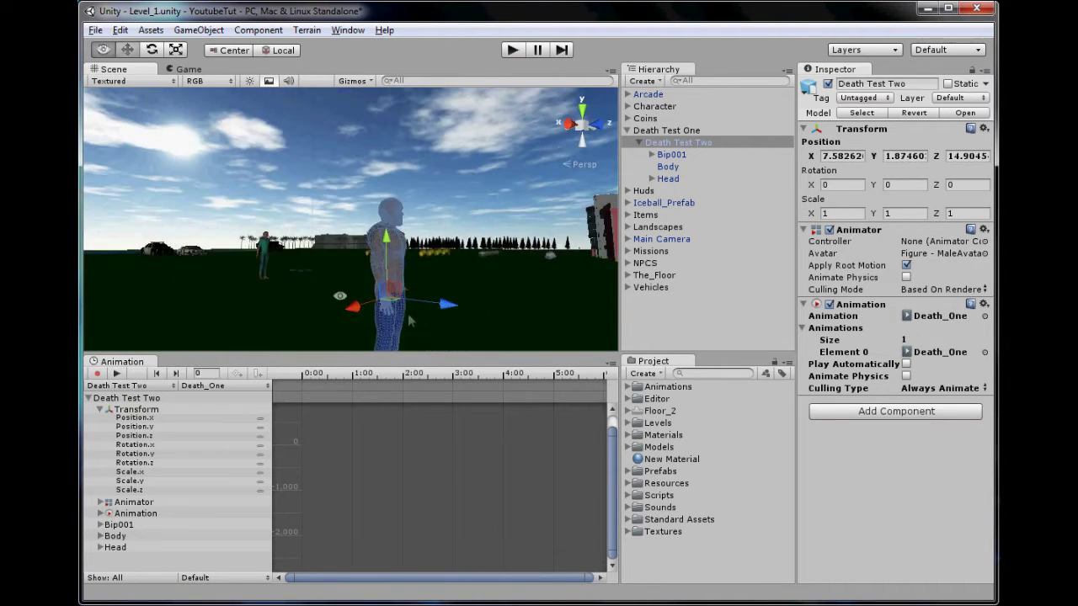
middle_click_drag(414, 295, 391, 198)
right_click_drag(391, 199, 393, 200)
key("f")
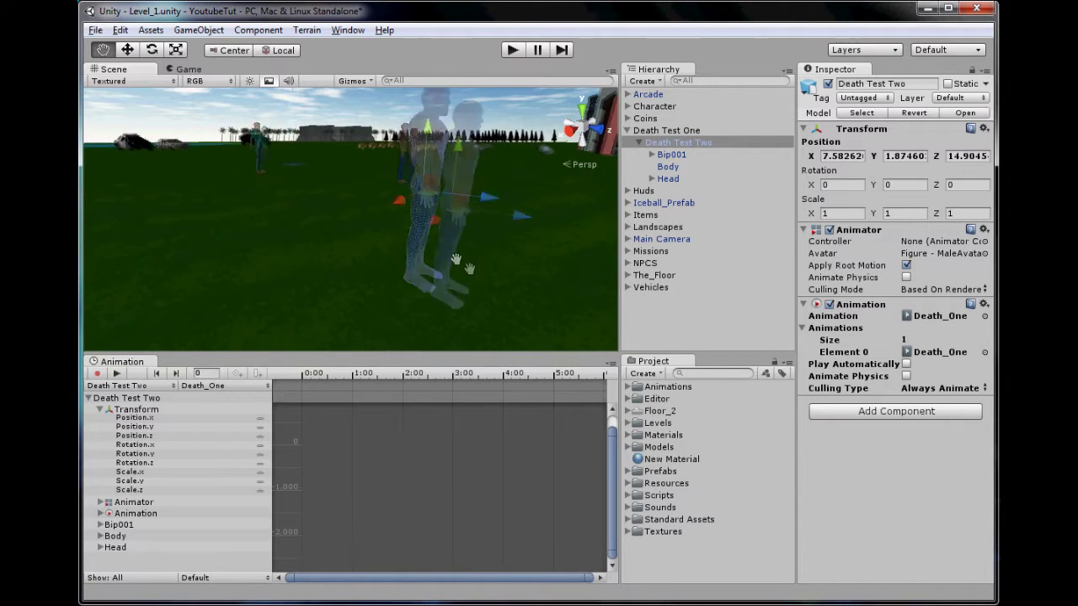
left_click(99, 374)
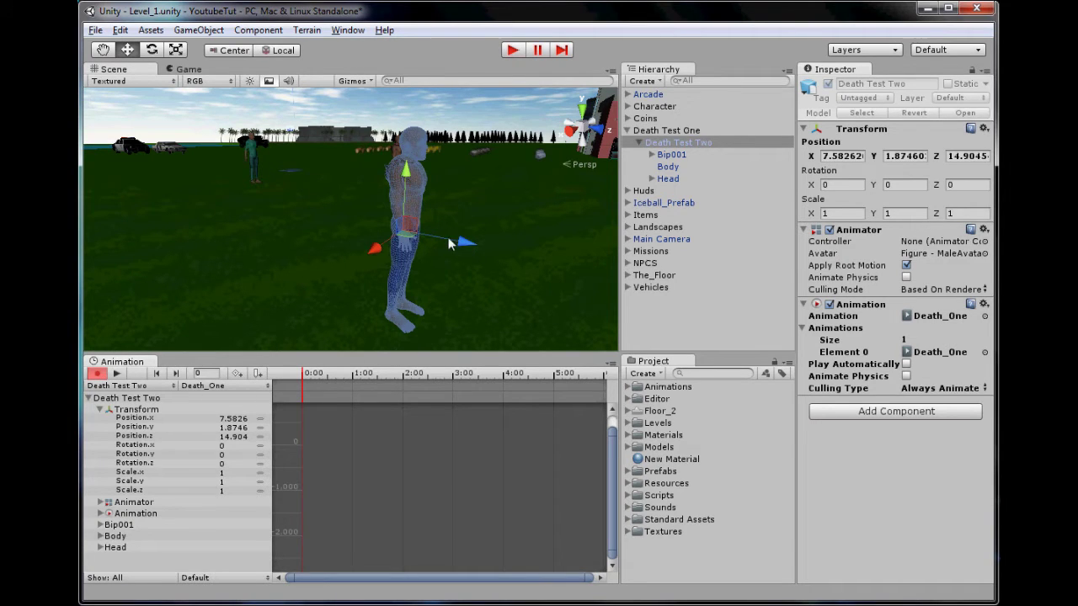
left_click_drag(448, 240, 444, 240)
left_click_drag(371, 288, 472, 299, "alt")
Step: At frame 120, move Death Test Two down and back to about Y -0.34, Z 10.88 as a second position key
left_click(453, 376)
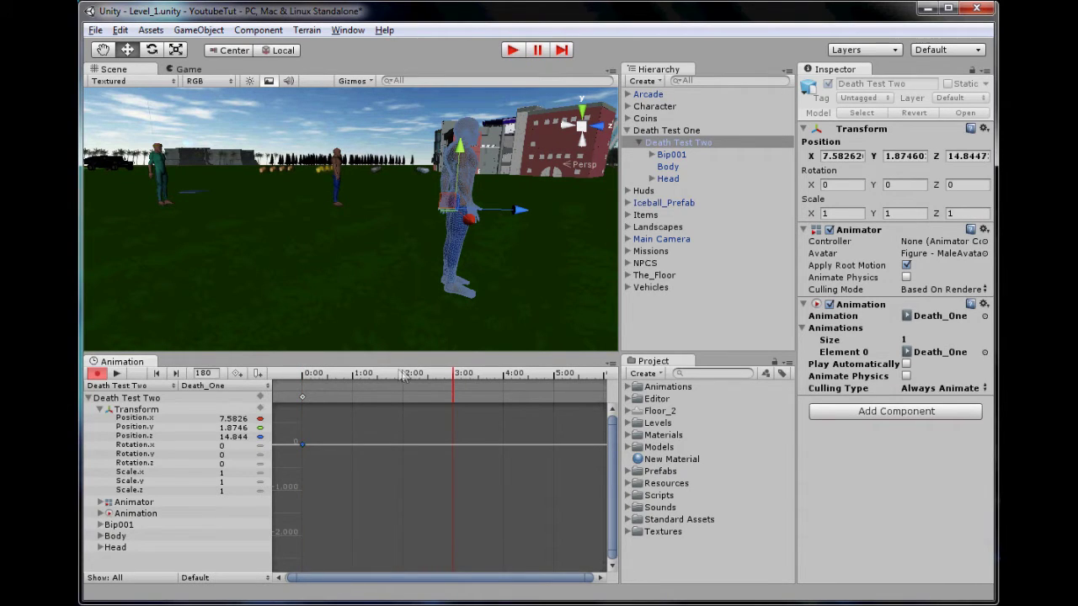
left_click(404, 376)
left_click_drag(444, 205, 307, 271)
left_click_drag(467, 289, 337, 283, "alt")
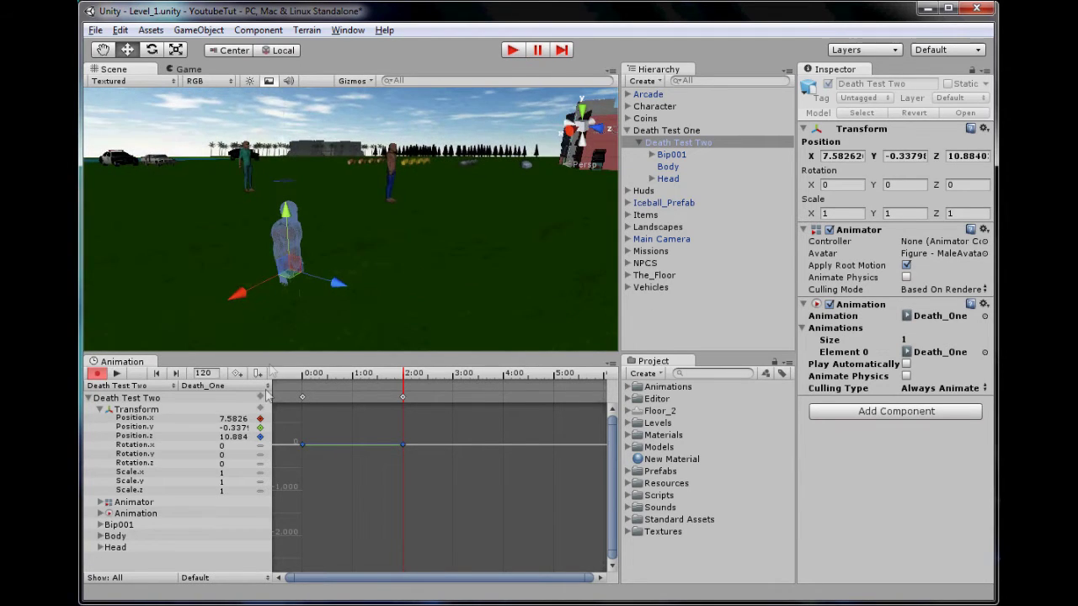
Step: Play the recorded movement, stop it, and return the timeline to frame 0
left_click(118, 374)
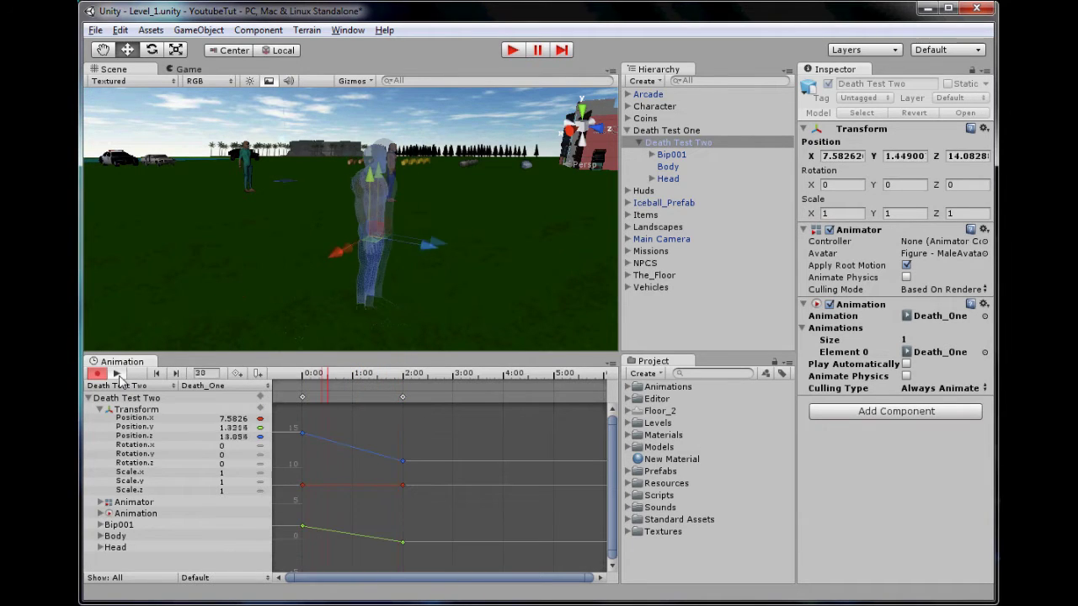
left_click(117, 374)
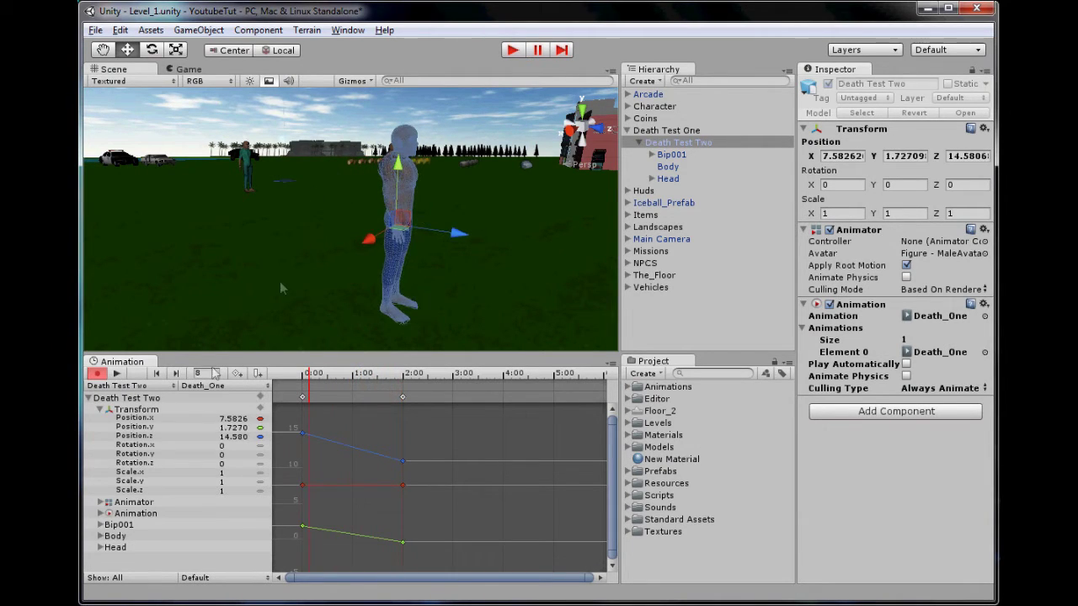
left_click_drag(327, 374, 295, 372)
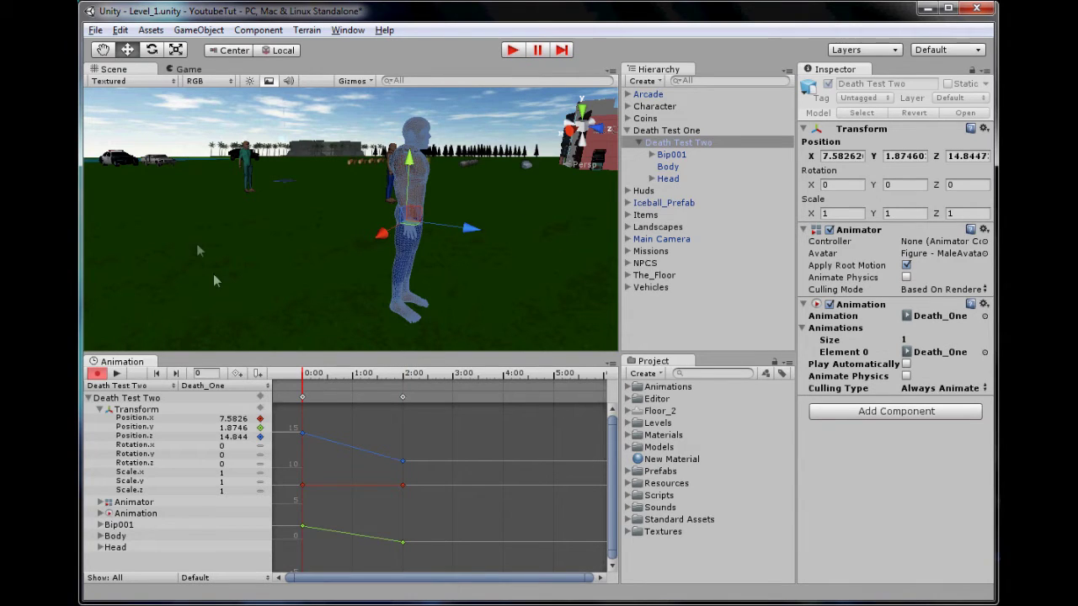
Step: Key the character's rotation: a slight tilt of about X -1.67 at frame 0 and X -90 lying on its back at frame 120
left_click(152, 51)
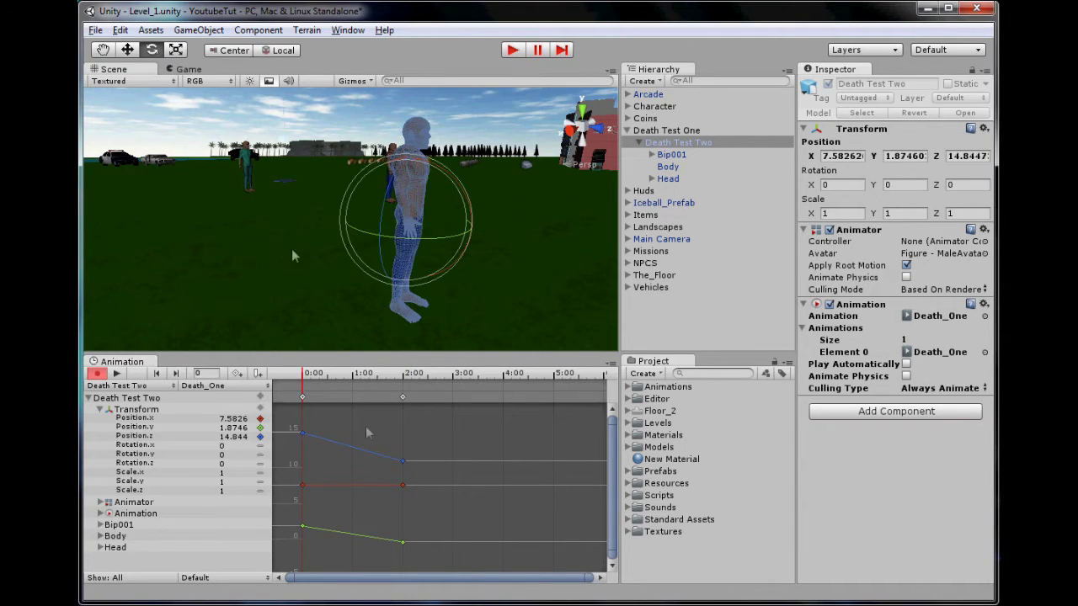
left_click_drag(468, 199, 469, 195)
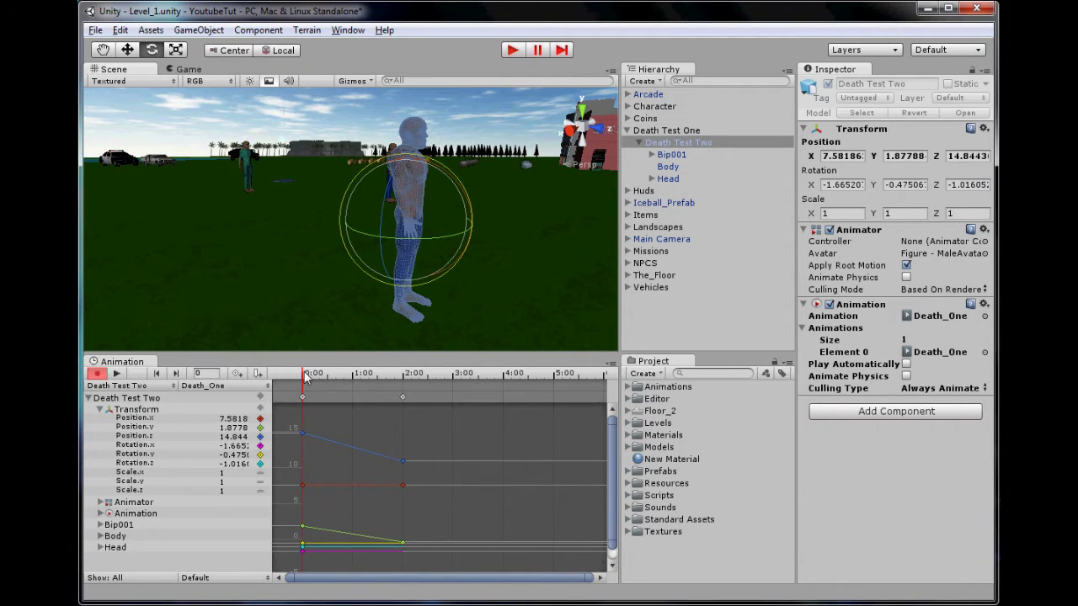
left_click_drag(306, 378, 409, 375)
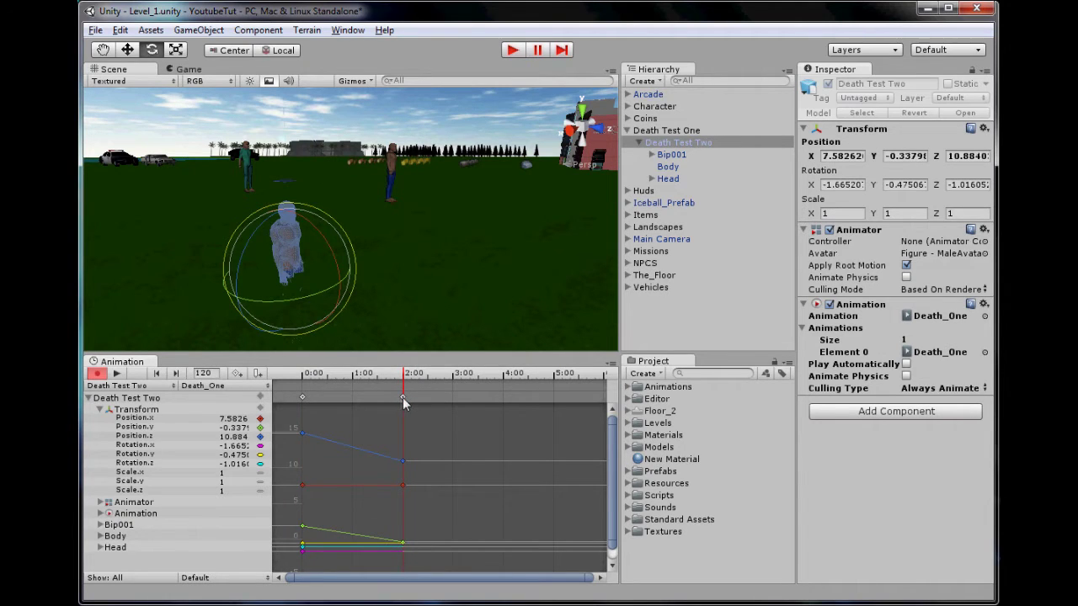
left_click(403, 396)
left_click_drag(333, 258, 188, 103)
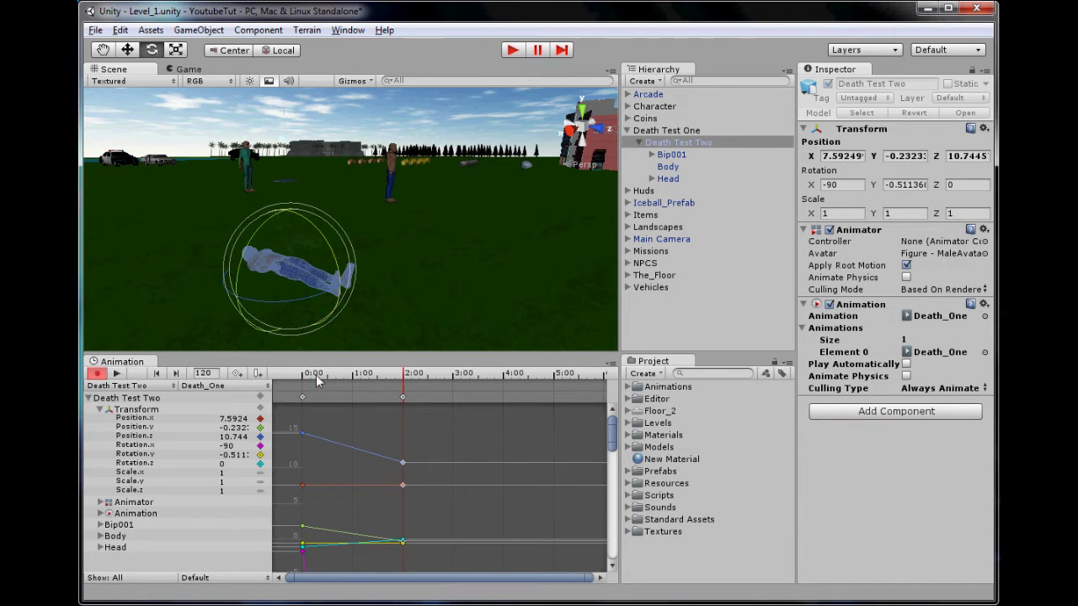
Step: At frame 50, switch to global axes and raise the falling character to about Y 1.37
left_click_drag(320, 375, 344, 355)
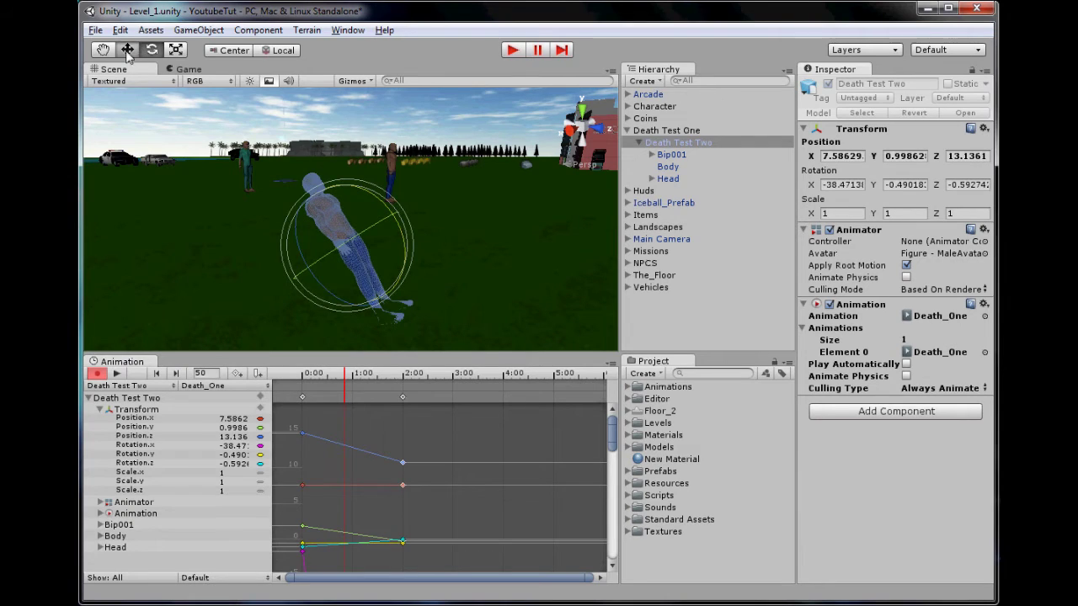
key("w")
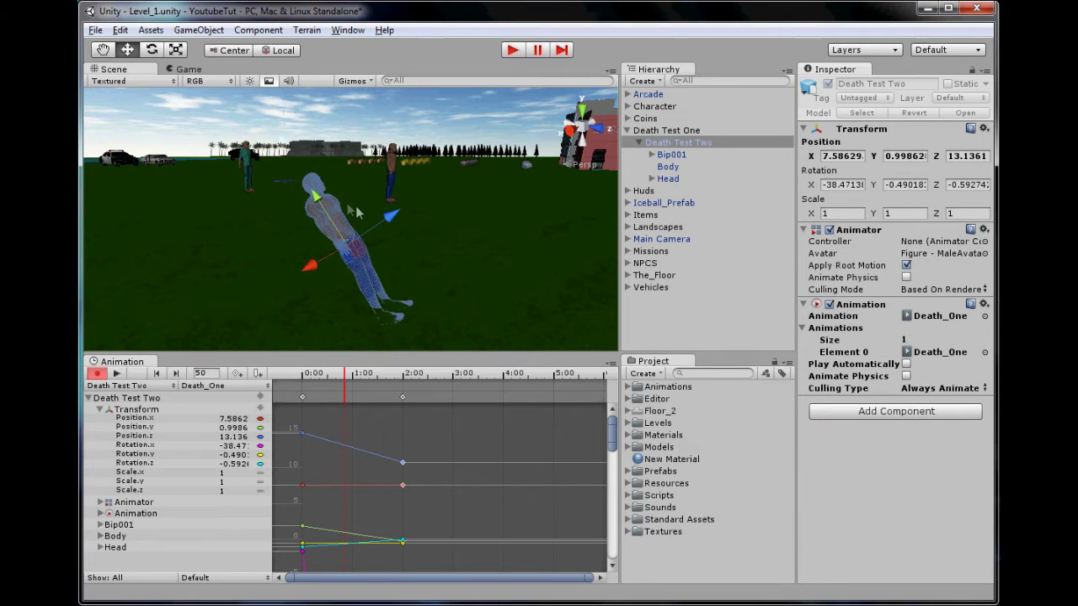
left_click(276, 51)
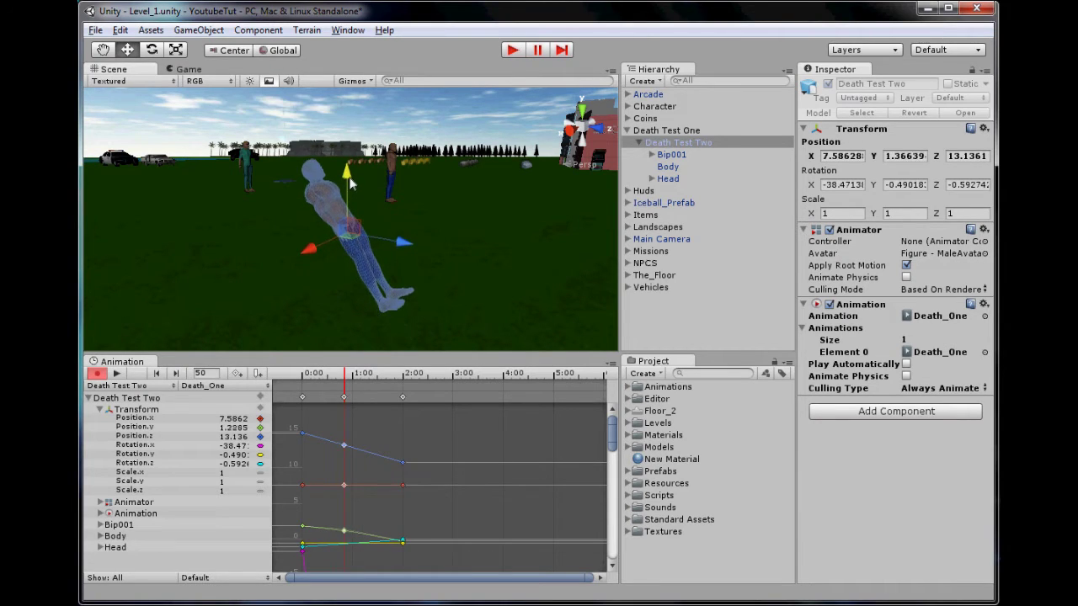
Step: Raise the character to about Y 0.71 at frame 86, return the timeline to the start, and save the scene
left_click_drag(344, 375, 376, 371)
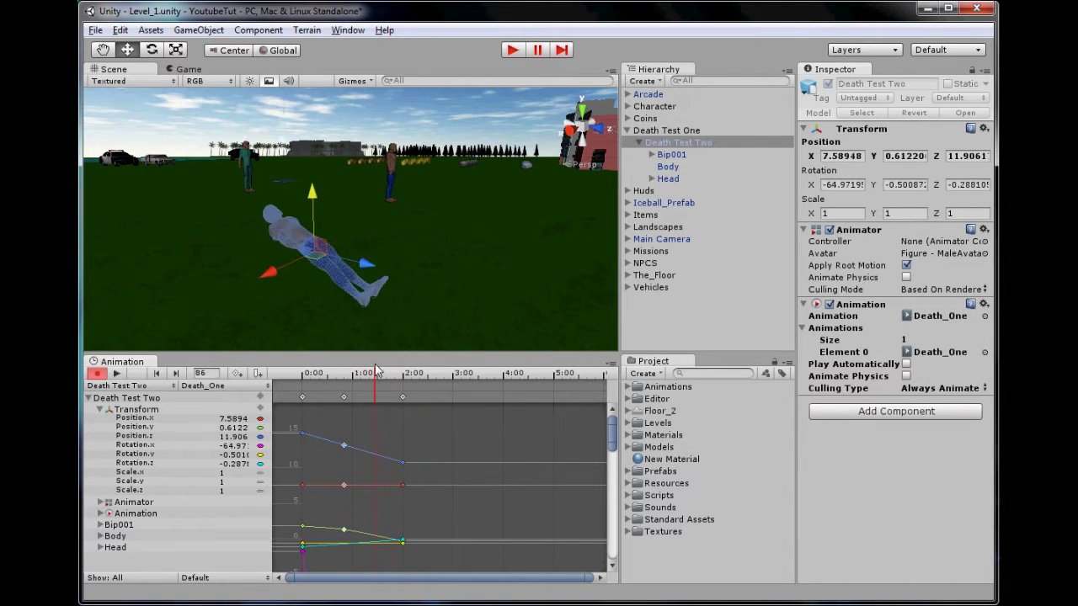
left_click_drag(315, 200, 313, 197)
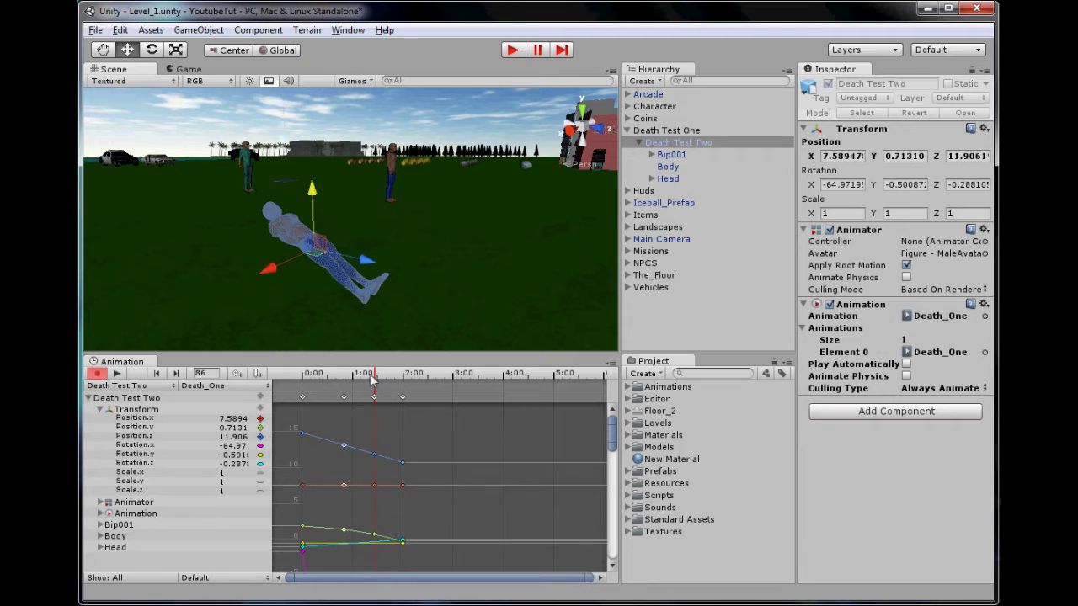
left_click_drag(374, 374, 301, 362)
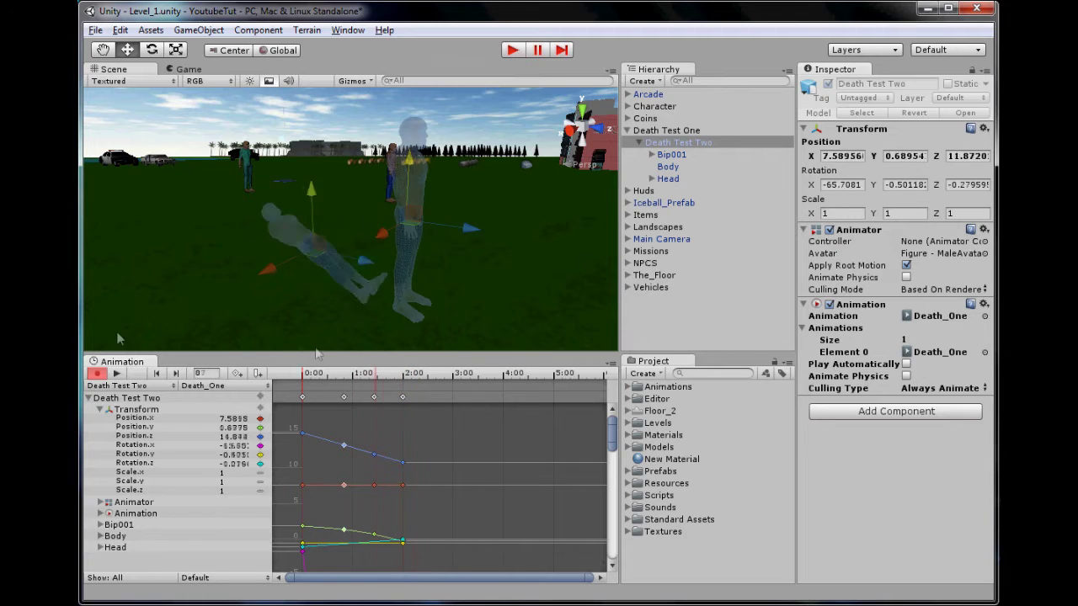
key("ctrl+s")
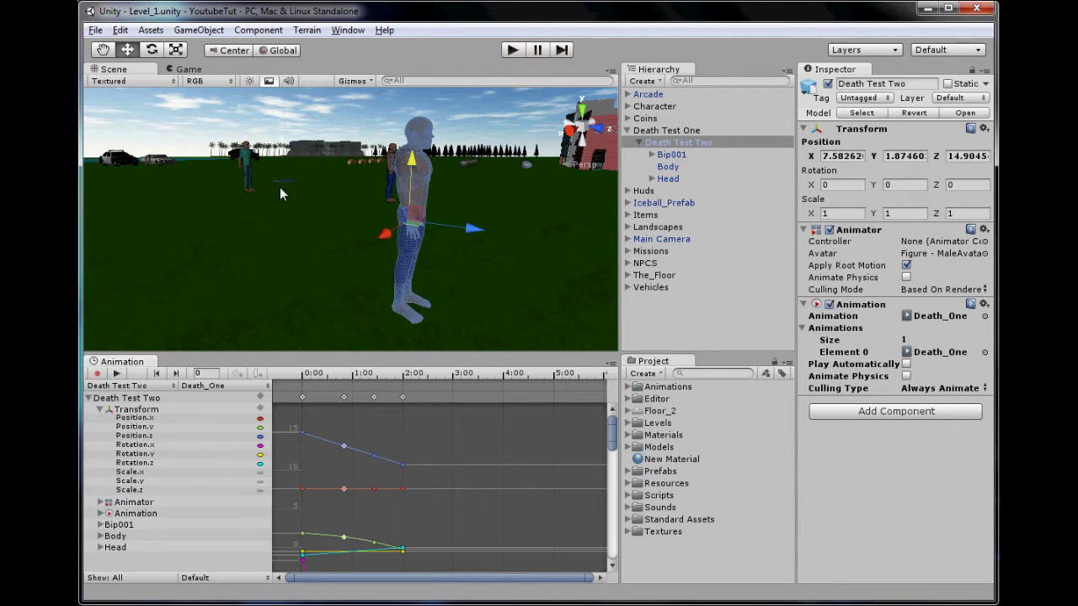
Step: Expand the character's Bip001 bone hierarchy through pelvis, spine, neck and both clavicles to reach the upper arm bones
left_click_drag(490, 226, 364, 276, "alt")
scroll(365, 275, "up", 2)
middle_click_drag(365, 275, 376, 341)
left_click(651, 155)
left_click(662, 179)
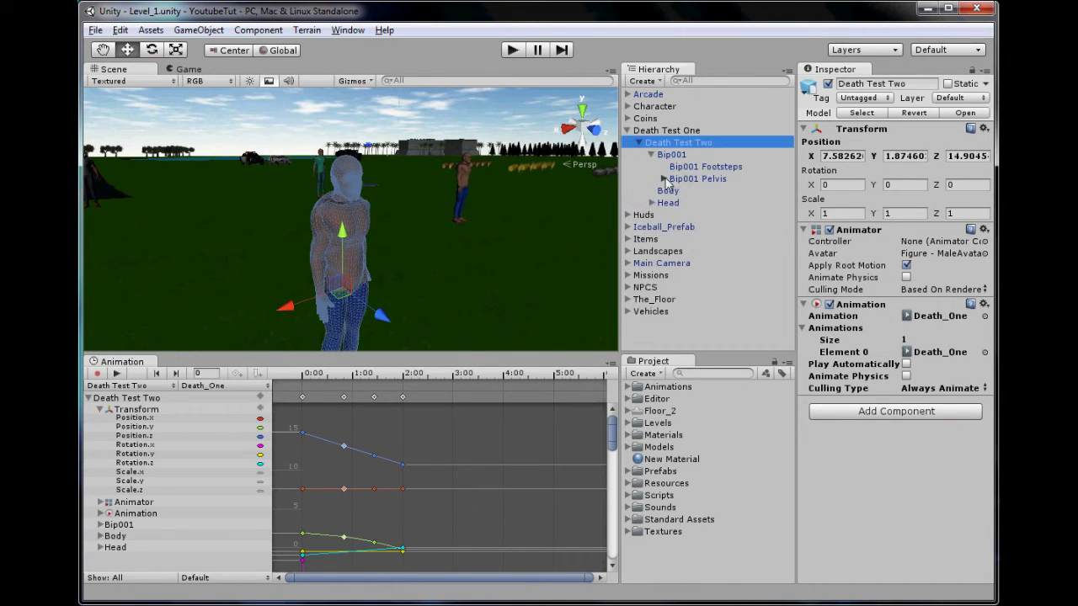
left_click(676, 191)
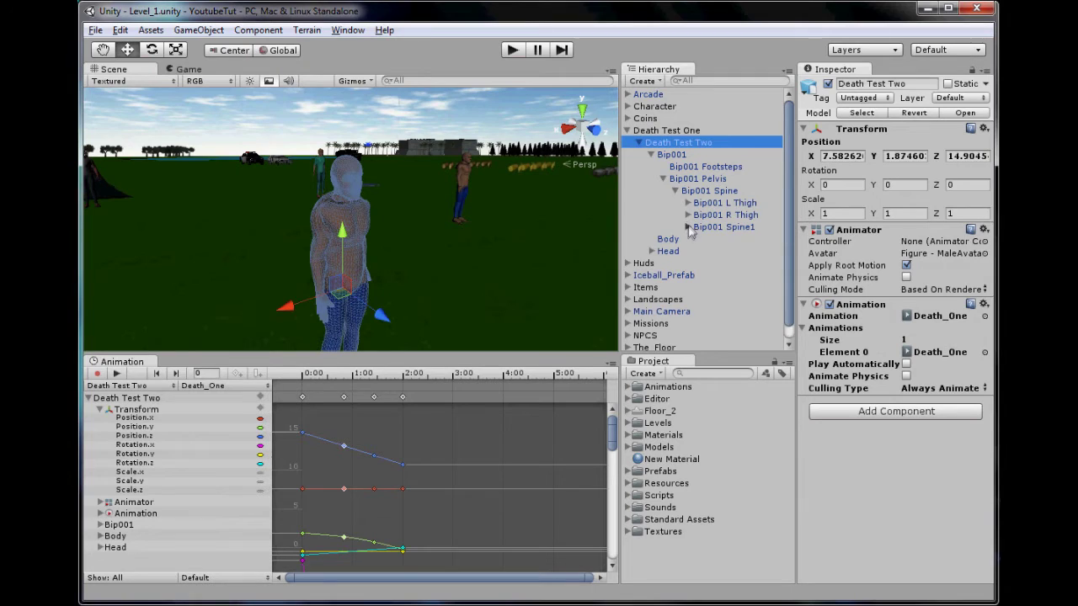
left_click(688, 228)
left_click(700, 239)
left_click(711, 251)
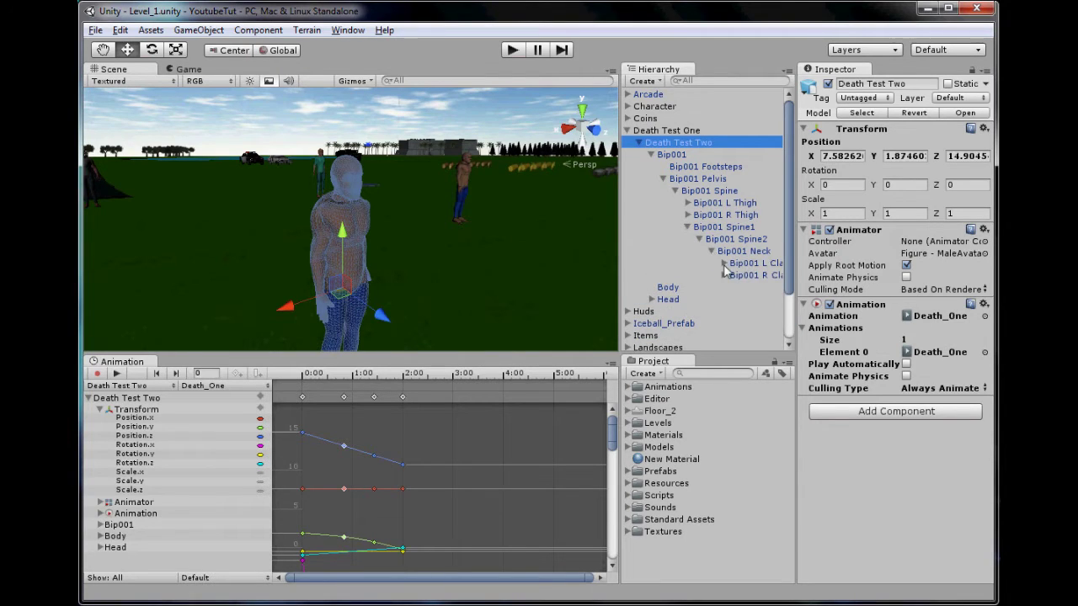
left_click(723, 264)
left_click(724, 287)
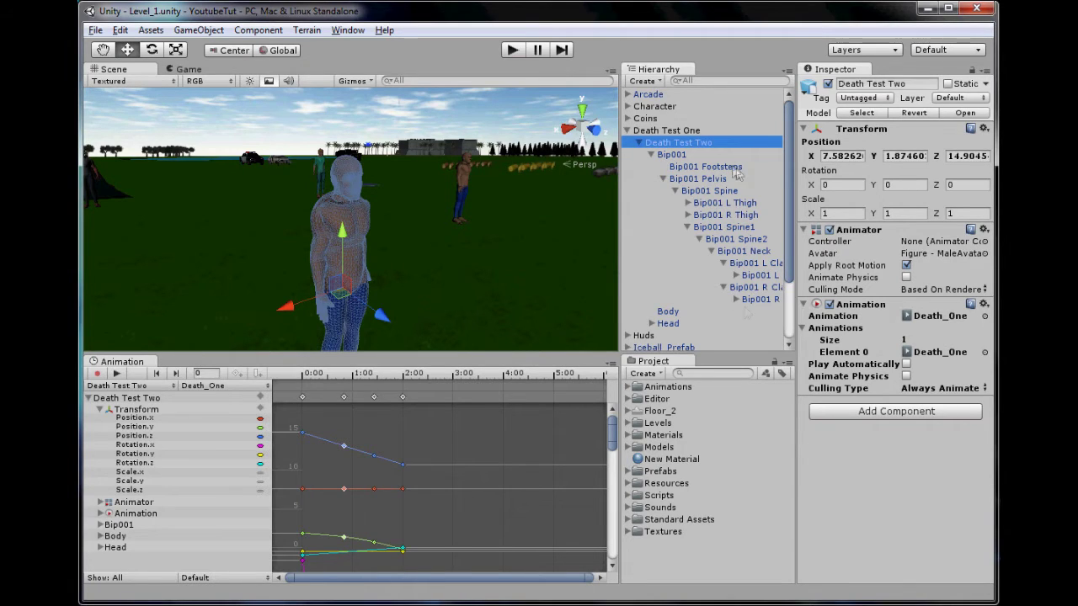
left_click(758, 276)
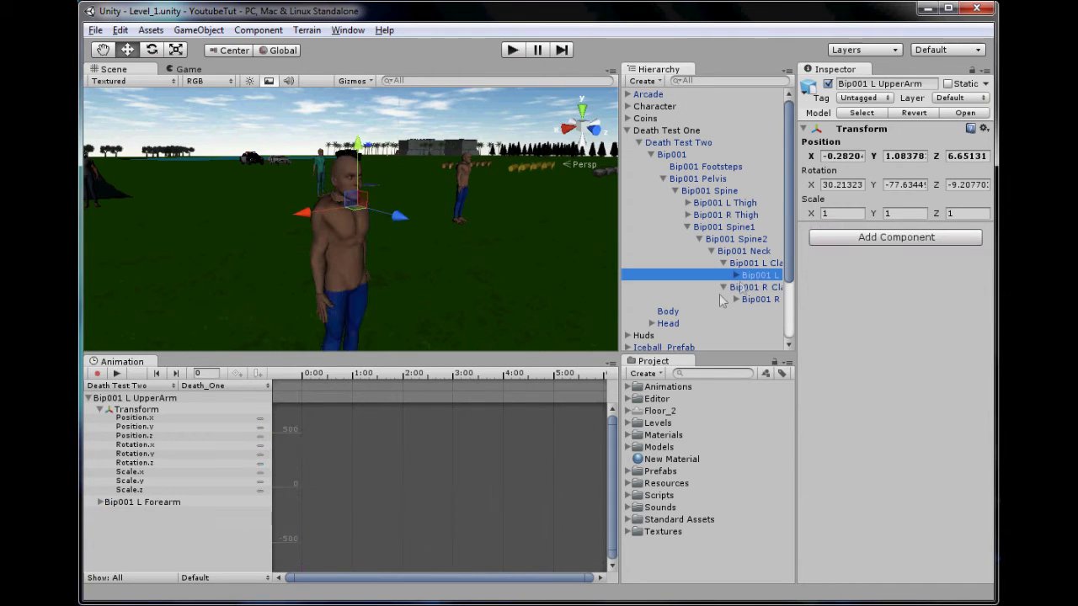
Step: Select the Bip001 R UpperArm bone, start animation recording, and rotate it very slightly to key its starting pose at frame 0
left_click(757, 299)
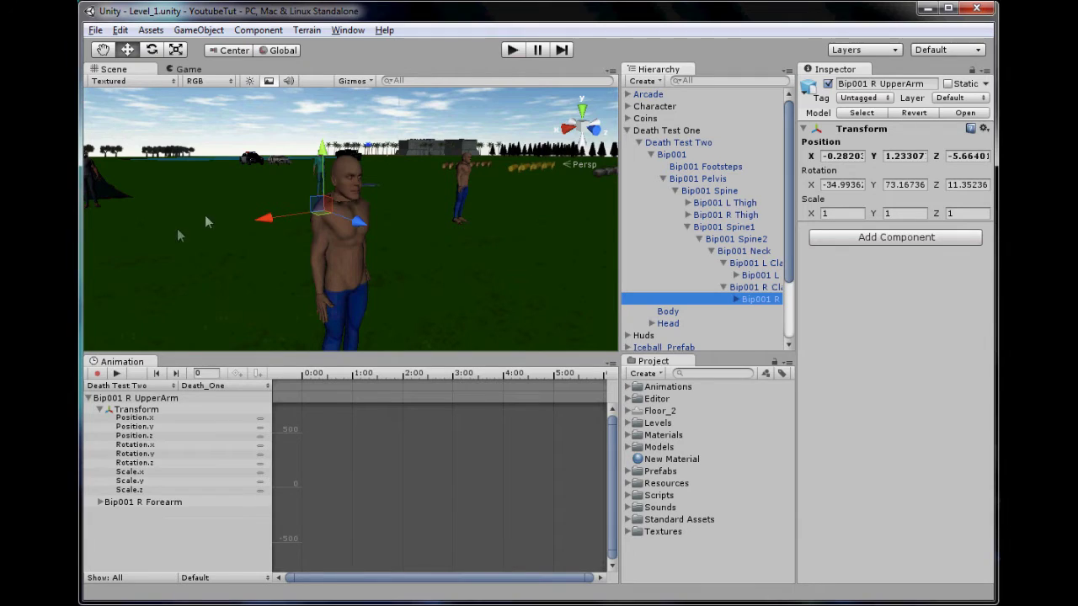
left_click(97, 374)
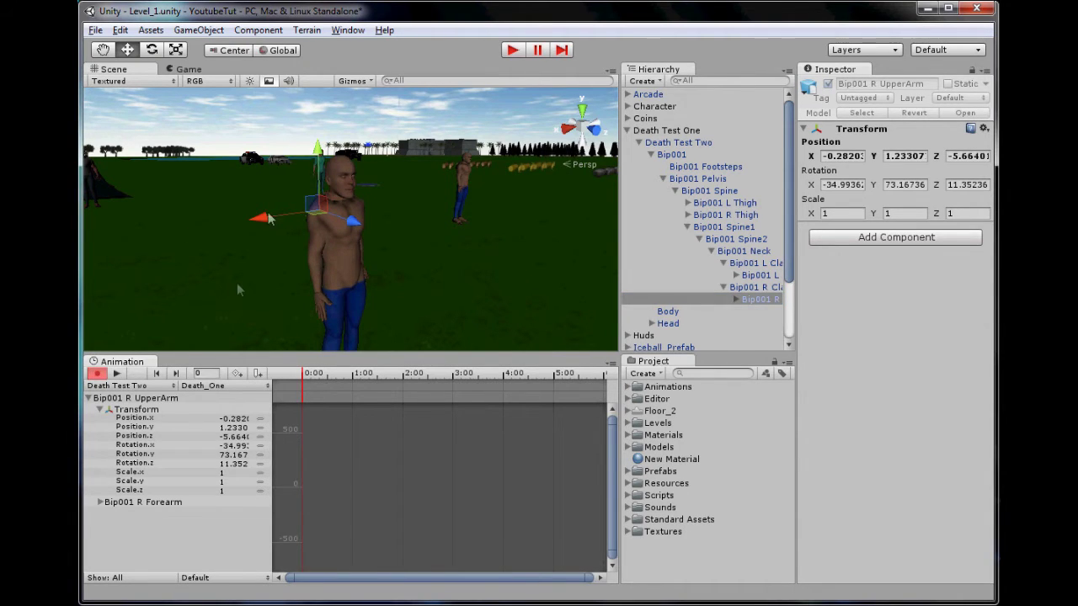
left_click(152, 49)
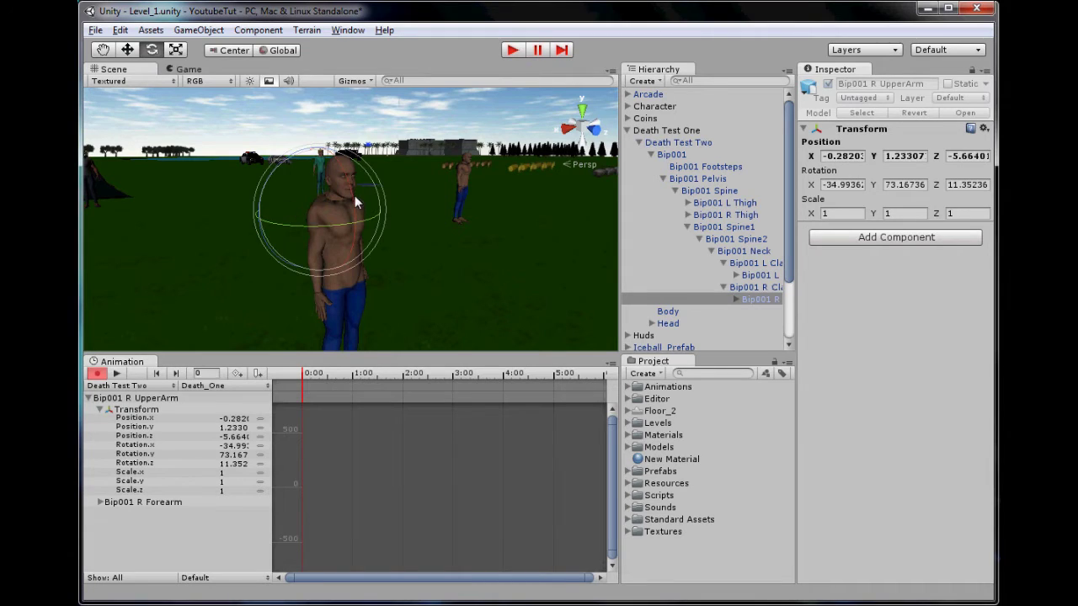
left_click_drag(354, 196, 355, 202)
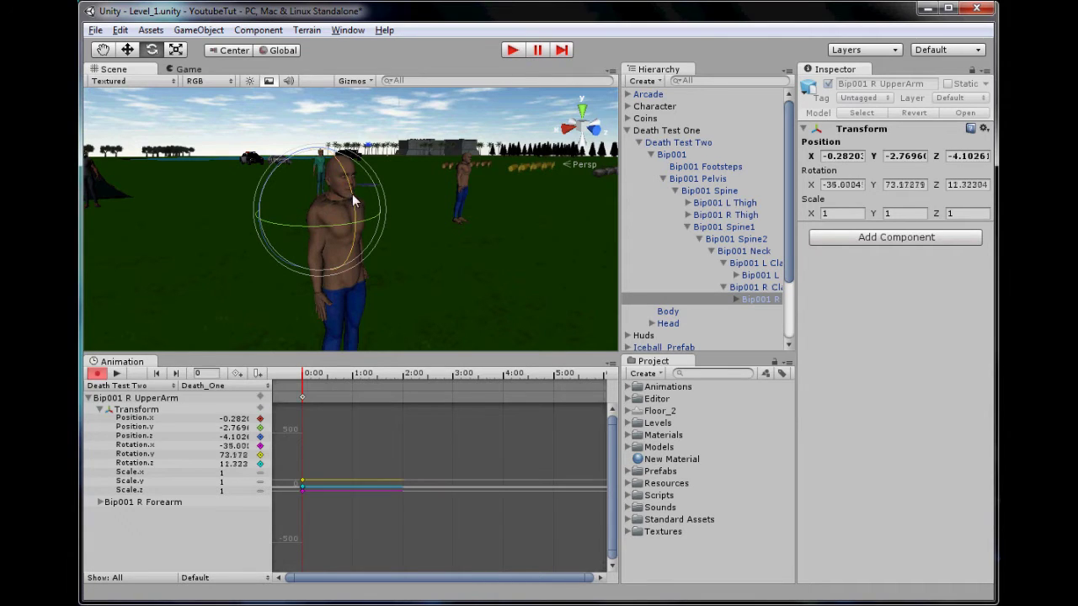
Step: At frame 119, rotate the right upper arm outward from the lying body to key its final pose
left_click(406, 377)
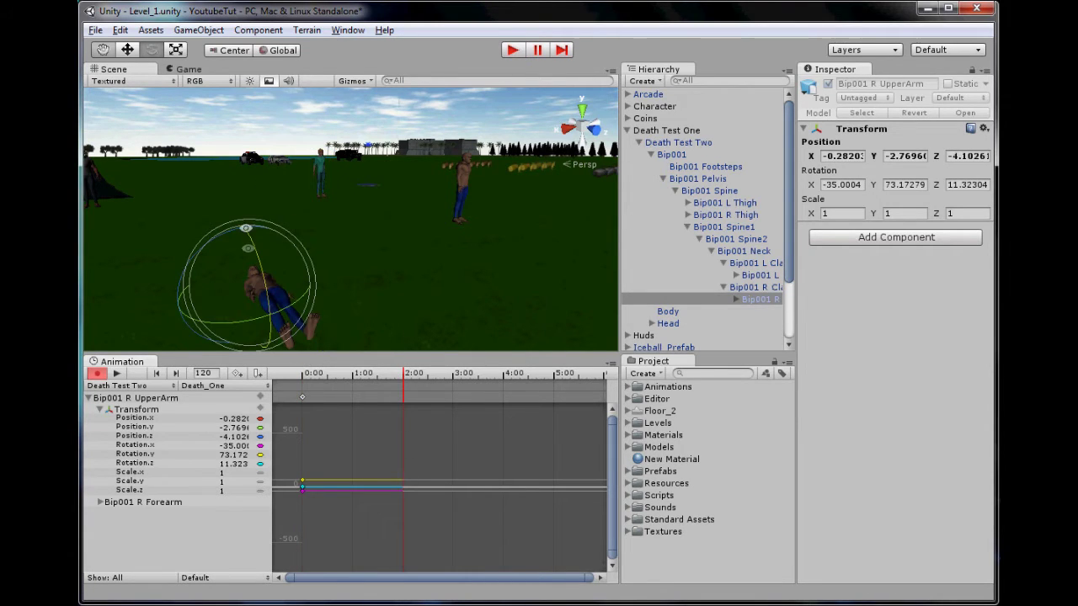
left_click_drag(248, 242, 418, 271, "alt")
middle_click_drag(418, 296, 464, 251)
left_click_drag(463, 251, 312, 242, "alt")
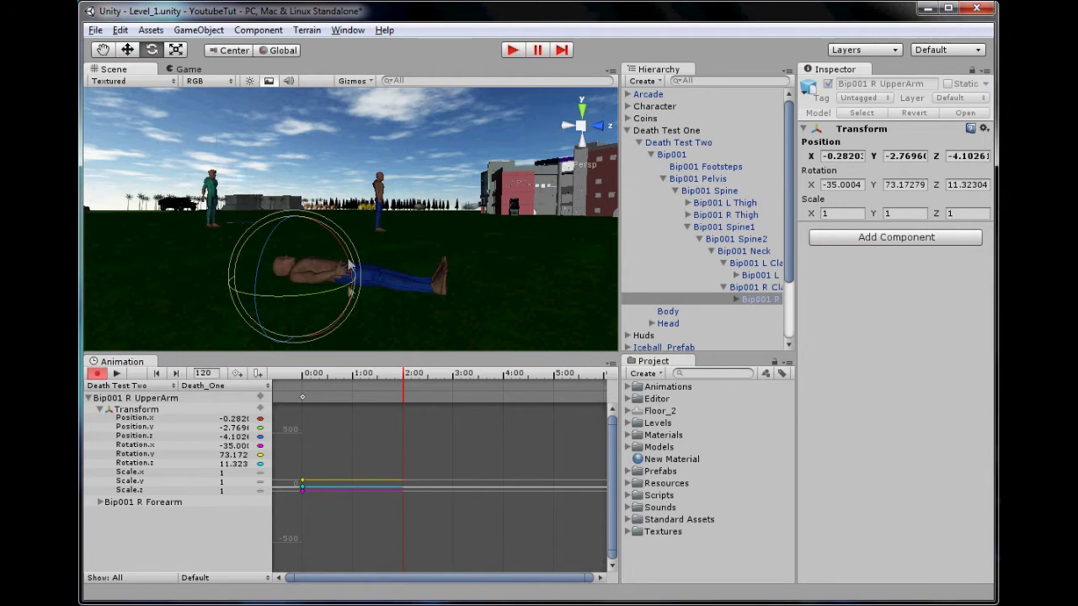
left_click(308, 376)
left_click_drag(309, 376, 402, 371)
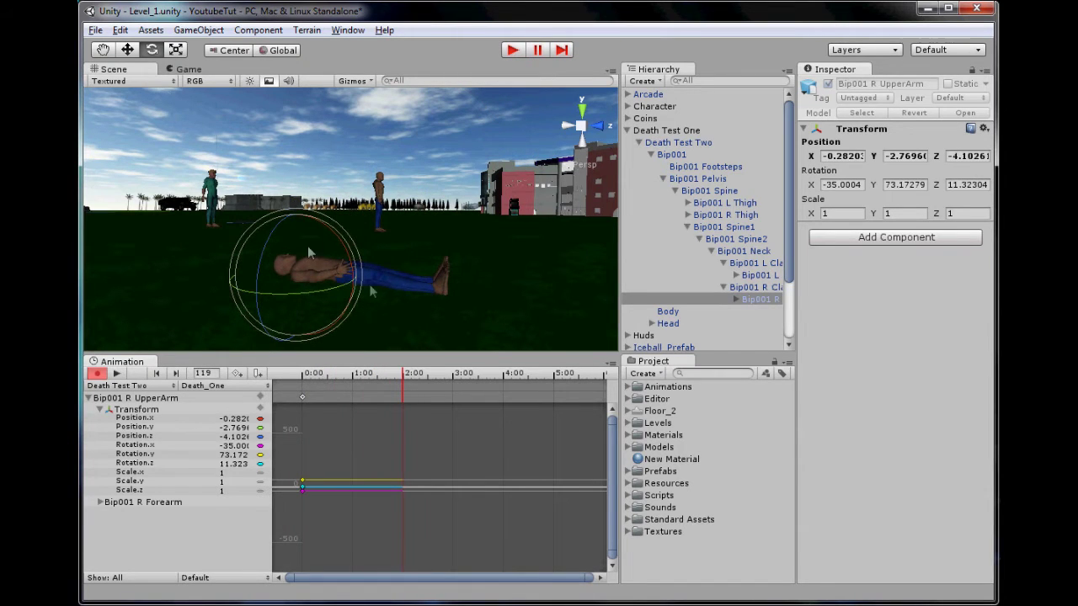
left_click_drag(310, 251, 227, 241, "alt")
left_click_drag(373, 311, 493, 310, "alt")
Step: Key the right upper arm's rotation at frame 29 (about X -37.7, Y -33.1, Z 34.3) and frame 59 (about X 3.3, Y 23.9, Z 101.8)
left_click_drag(375, 373, 327, 373)
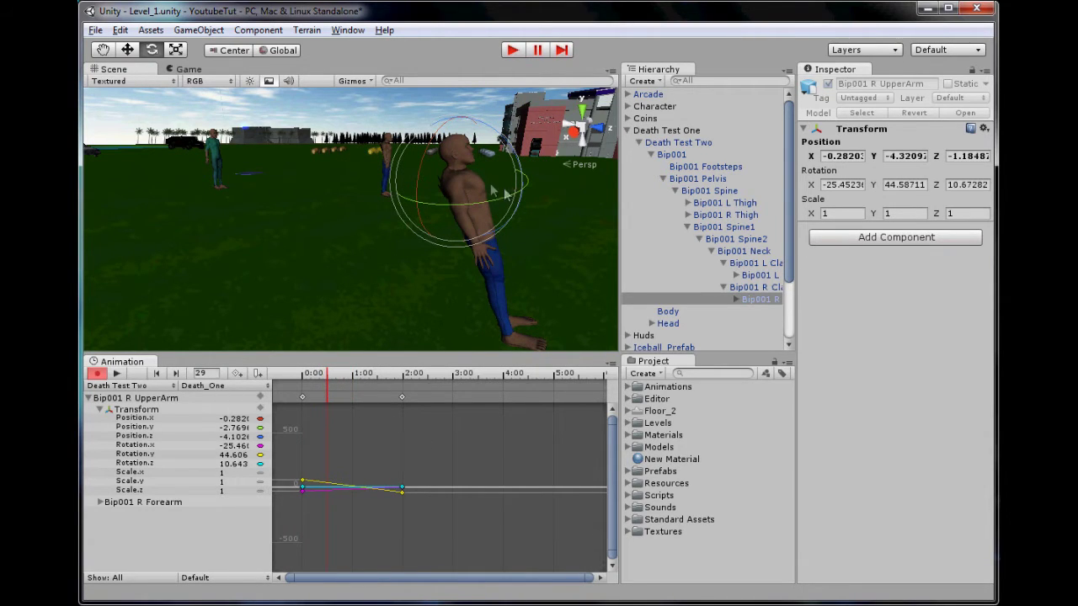
left_click_drag(416, 179, 477, 28)
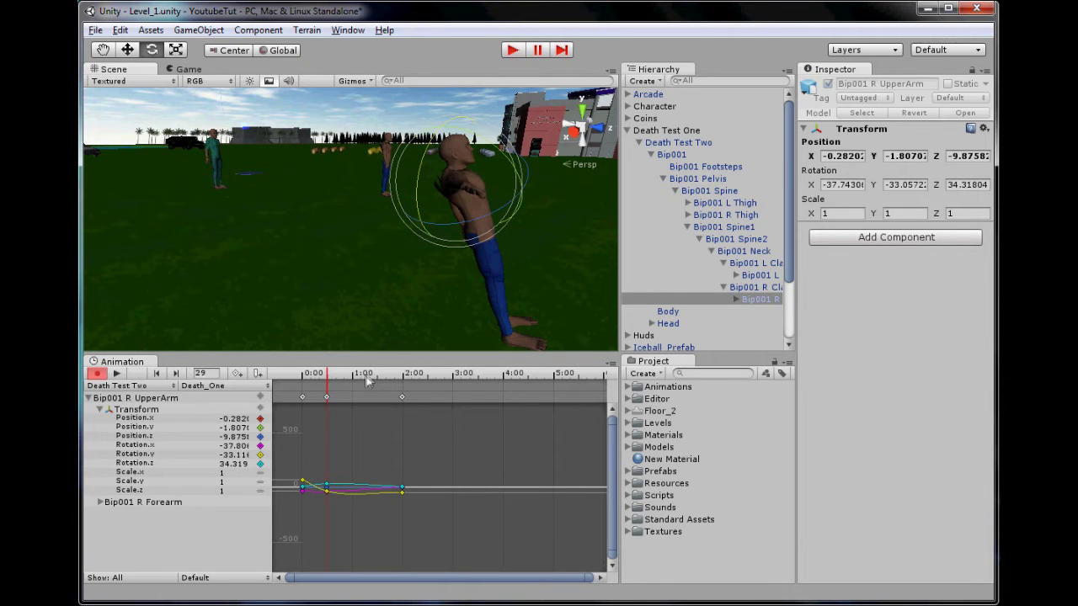
mouse_move(364, 375)
left_mouse_down()
mouse_move(373, 376)
mouse_move(353, 379)
left_mouse_up()
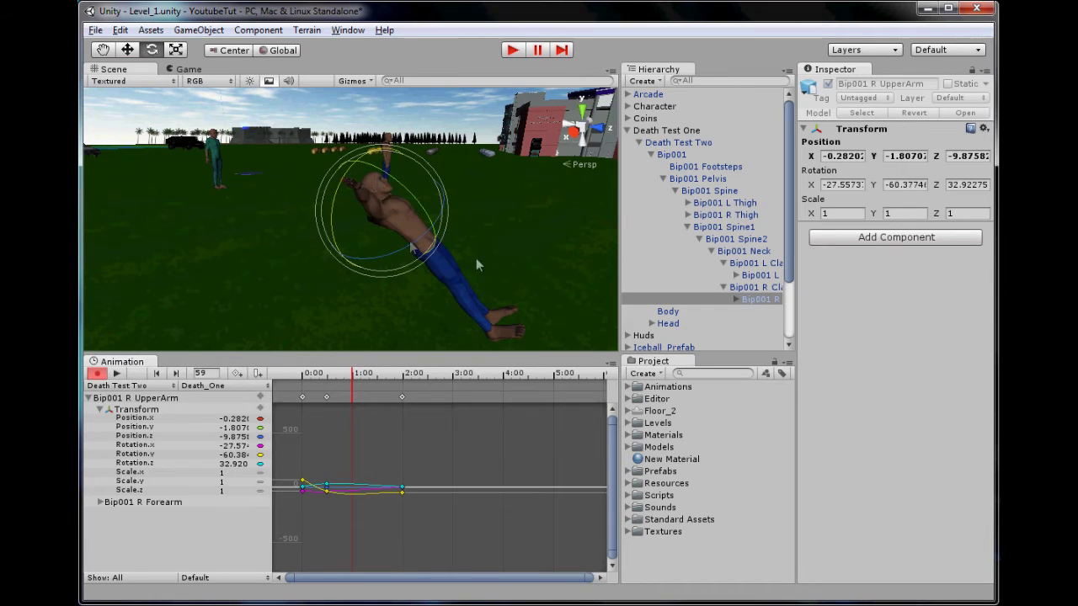
left_click_drag(476, 259, 329, 318, "alt")
left_click_drag(320, 281, 486, 236)
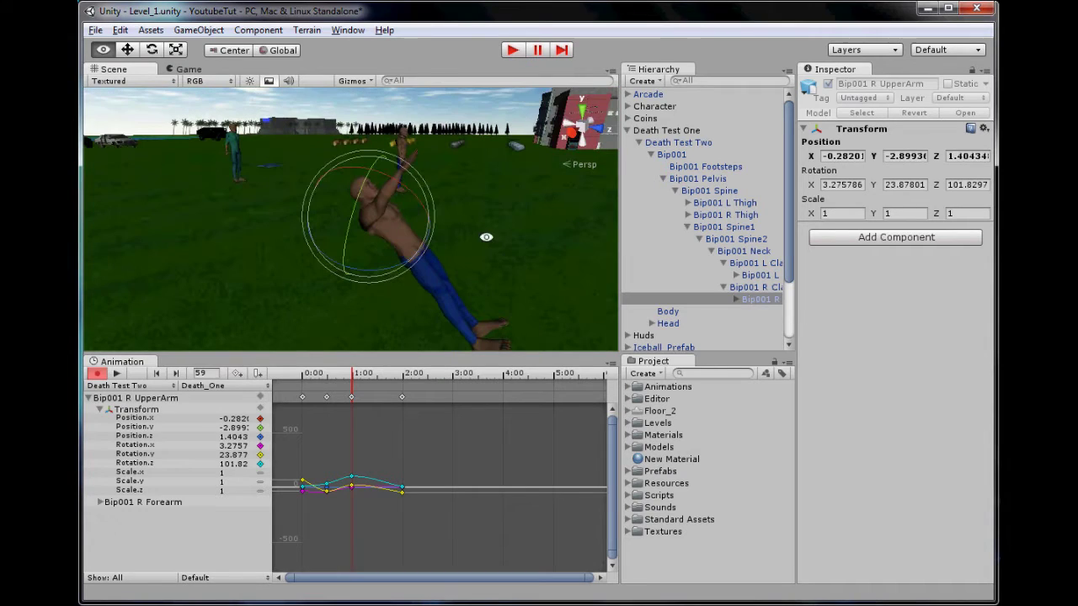
Step: Rotate the right upper arm at frame 92 to key another falling pose, and return the timeline to frame 0
left_click(381, 381)
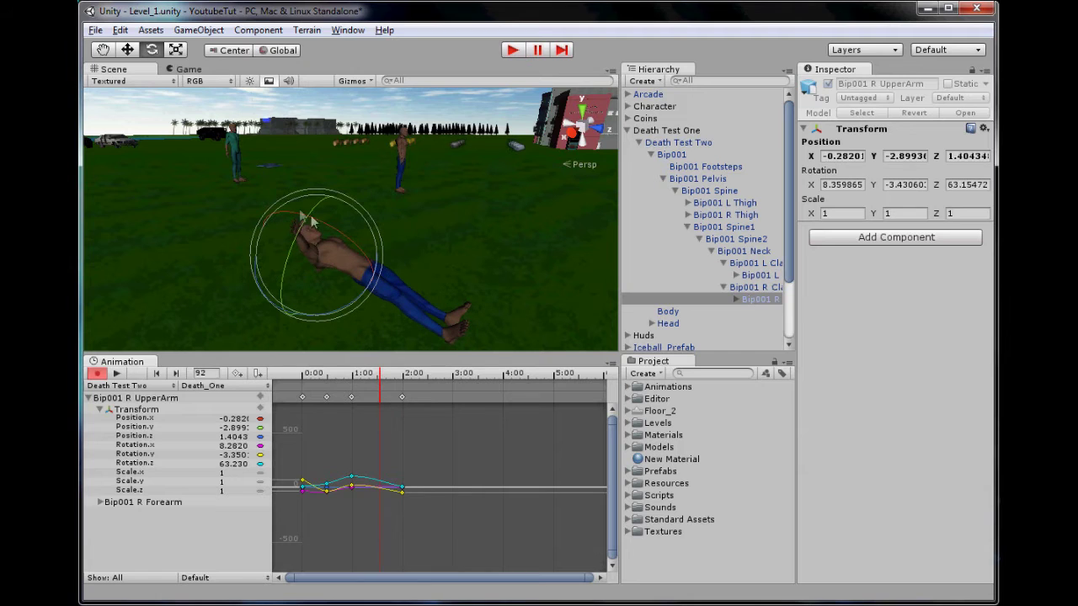
left_click_drag(330, 221, 255, 239)
left_click_drag(392, 374, 251, 342)
left_click_drag(539, 282, 363, 283, "alt")
left_click_drag(404, 223, 421, 224, "alt")
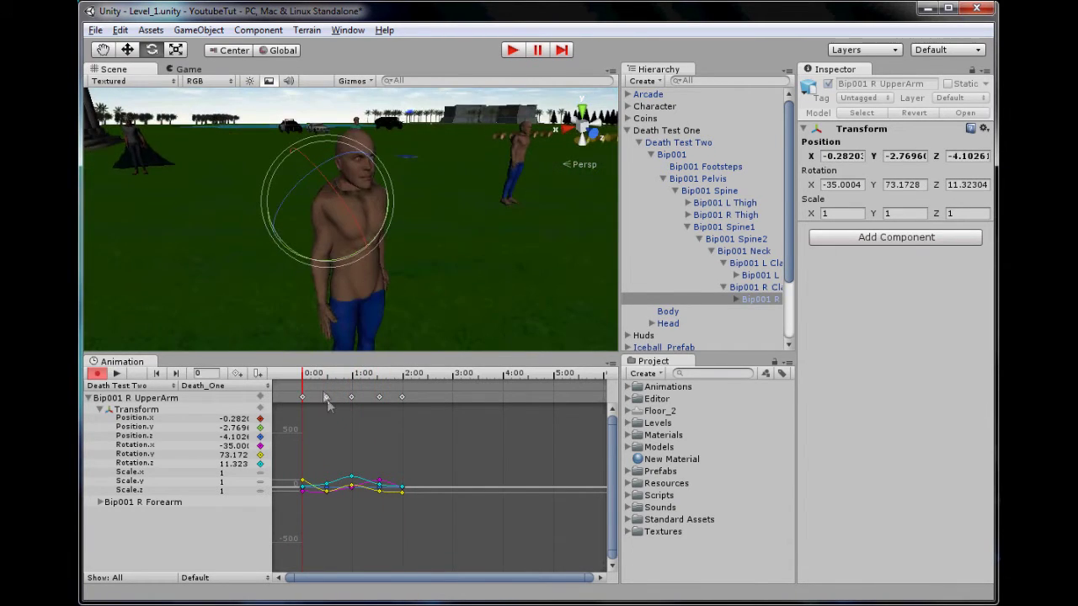
left_click_drag(305, 373, 178, 335)
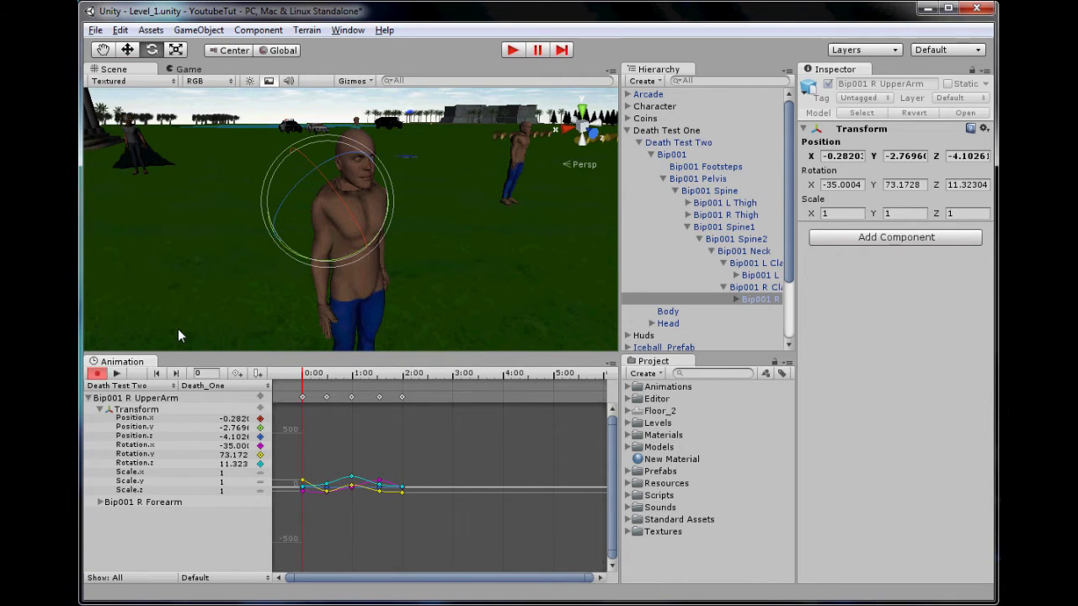
Step: Key Bip001 L UpperArm's rotation at frame 0 (about X 30, Y -77.6, Z -8.2) and frame 120 (about X 33, Y -90.8, Z 34)
left_click(761, 275)
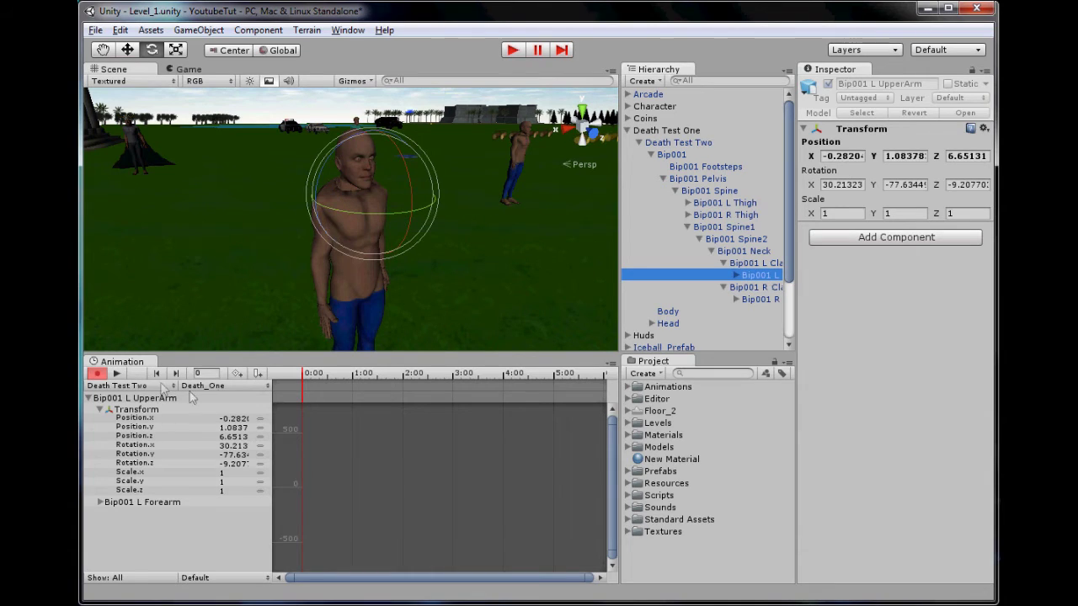
left_click_drag(409, 196, 405, 210)
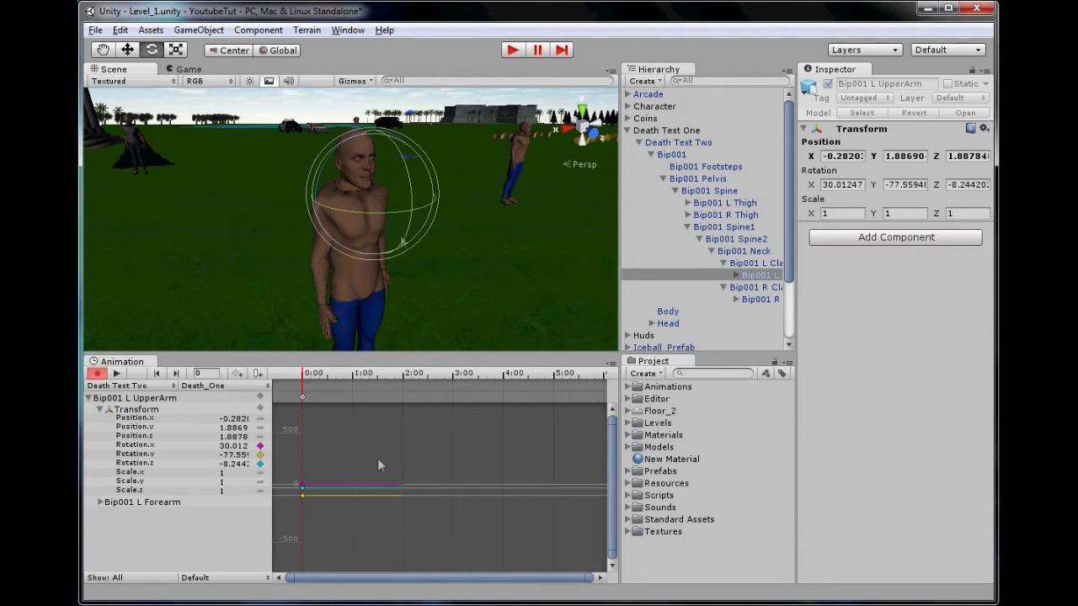
left_click(405, 380)
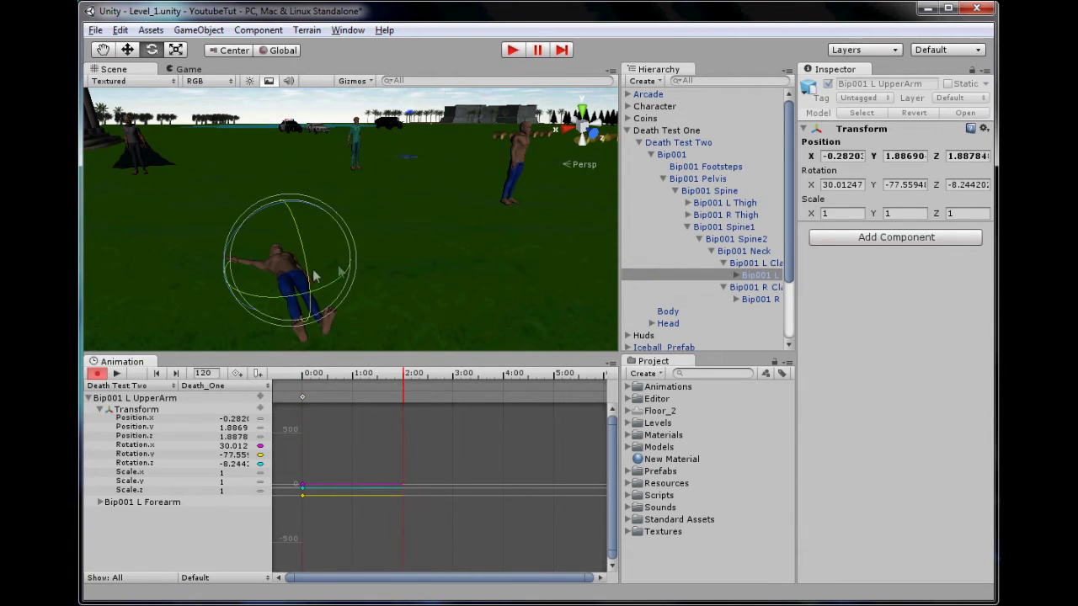
left_click_drag(317, 294, 288, 248)
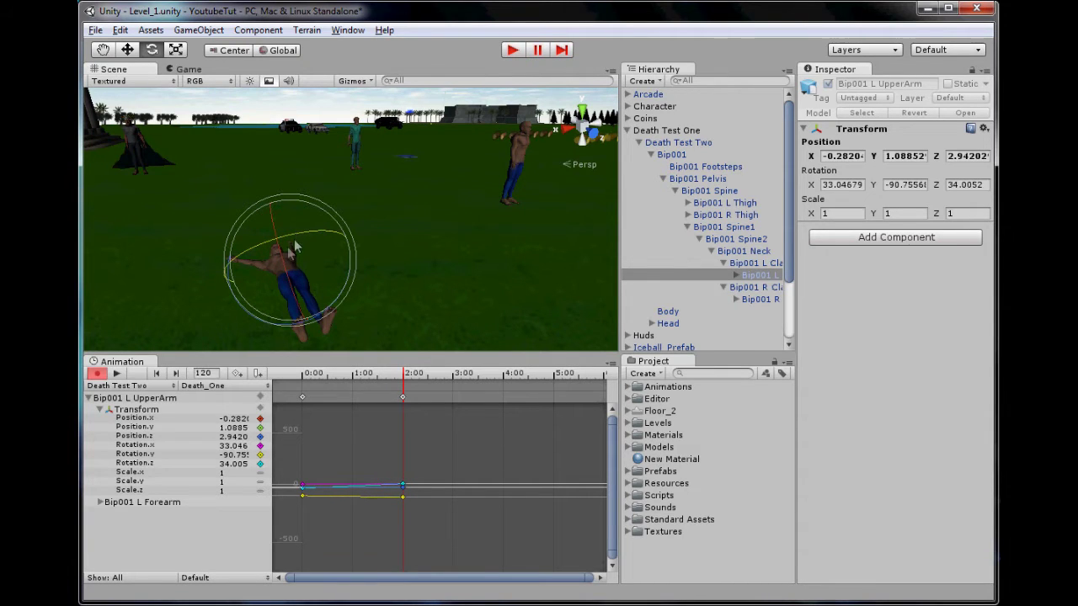
middle_click_drag(317, 256, 371, 234)
scroll(372, 234, "up", 5)
scroll(362, 259, "down", 2)
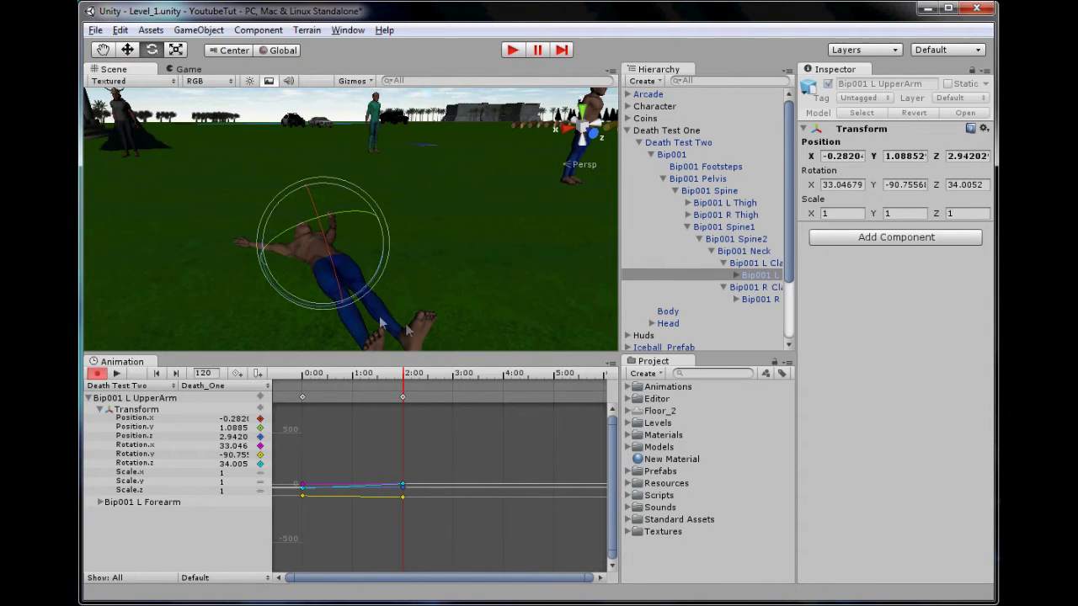
Step: At frame 37, swing the left upper arm out to the side, to a rotation of about X 9.7, Y -100.2, Z 76.3
left_click_drag(402, 395, 332, 375)
scroll(474, 159, "down", 5)
middle_click_drag(474, 159, 434, 233)
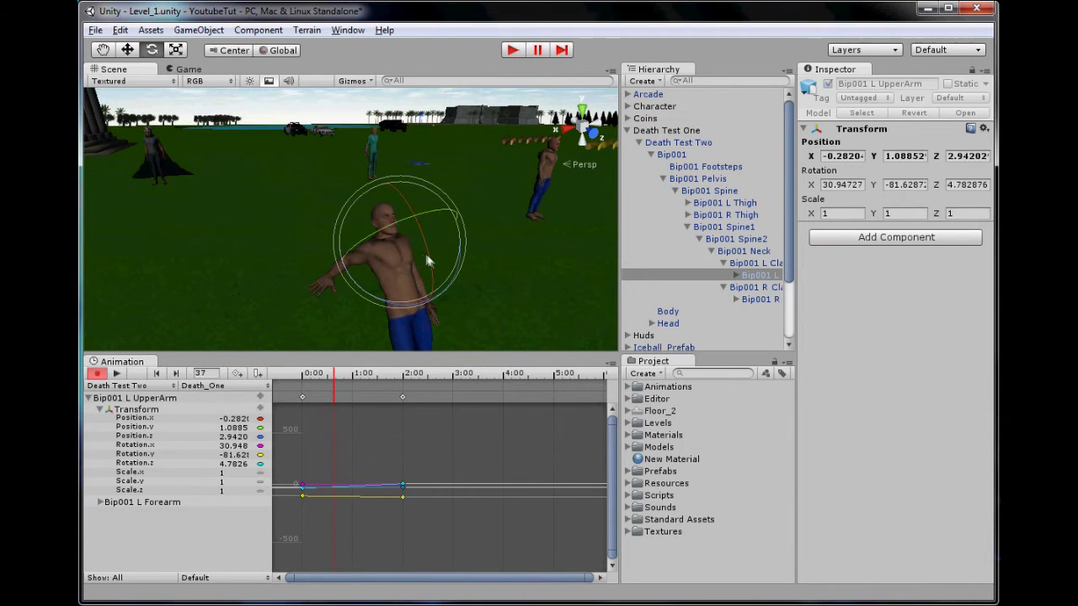
left_click_drag(428, 258, 368, 69)
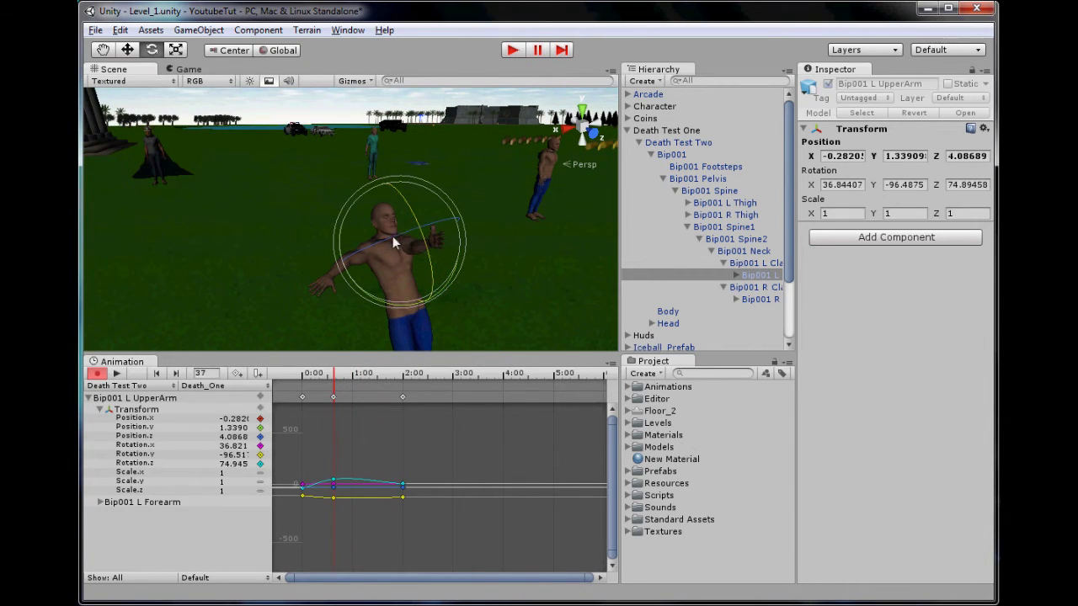
left_click_drag(393, 239, 460, 223)
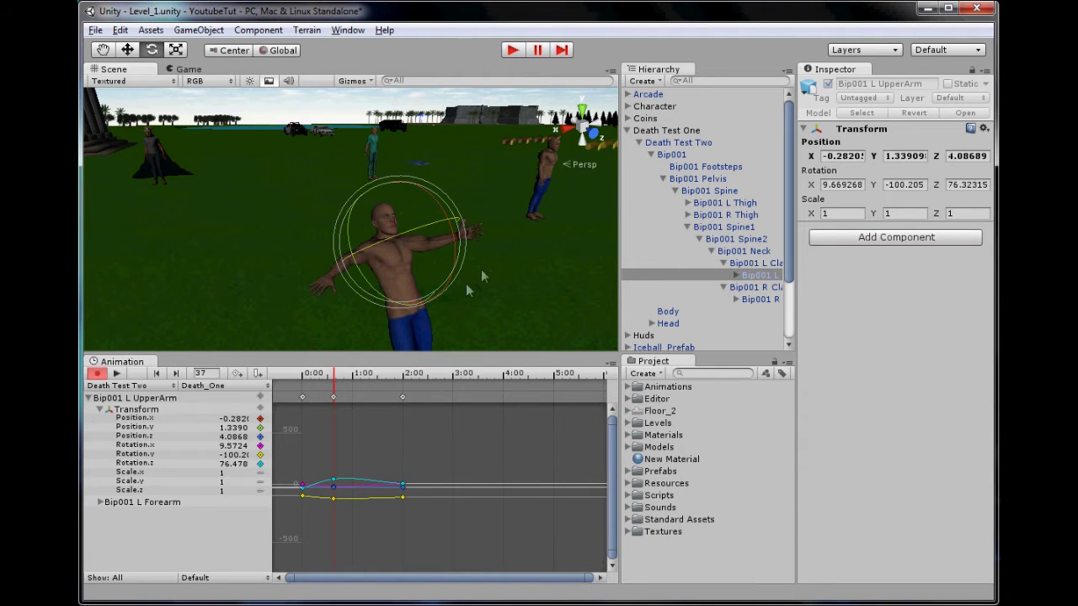
Step: Key the left upper arm's rotation at frame 86 to about X 1.2, Y -88.1, Z 67.7, and return the timeline to frame 0
mouse_move(333, 376)
left_mouse_down()
mouse_move(303, 376)
mouse_move(446, 375)
mouse_move(312, 375)
left_mouse_up()
left_click_drag(530, 282, 411, 253, "alt")
left_click_drag(358, 376, 377, 378)
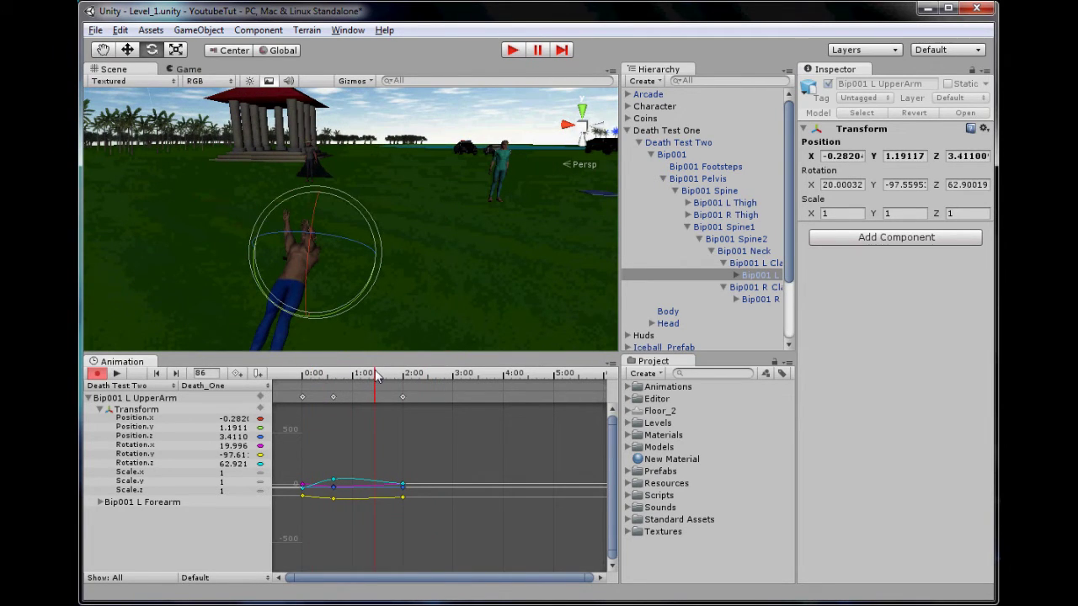
left_click_drag(326, 226, 410, 244, "alt")
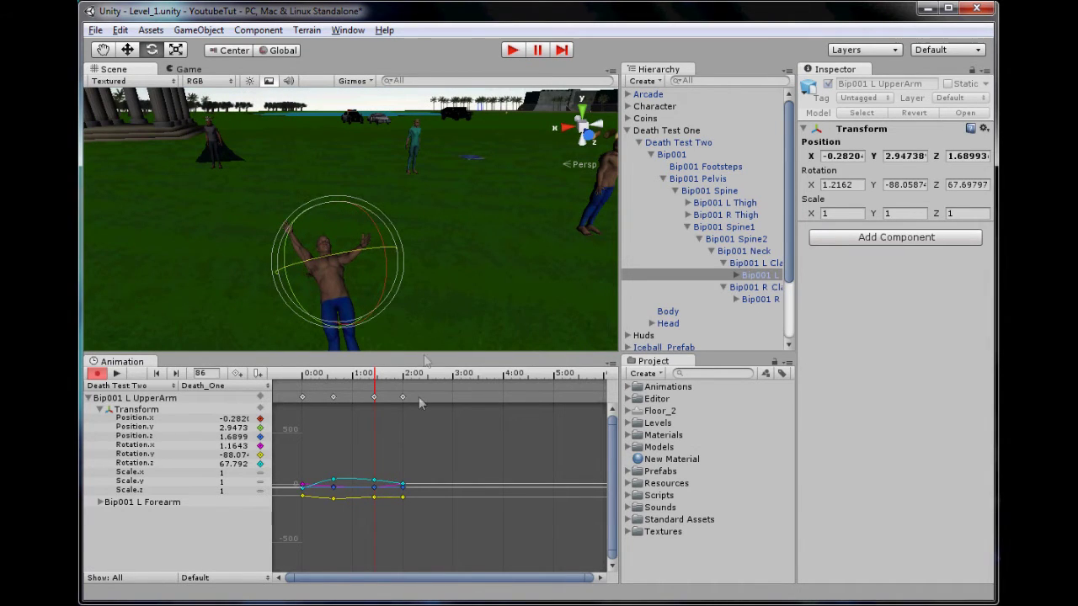
left_click_drag(377, 373, 258, 362)
middle_click_drag(402, 328, 367, 252)
scroll(370, 254, "up", 2)
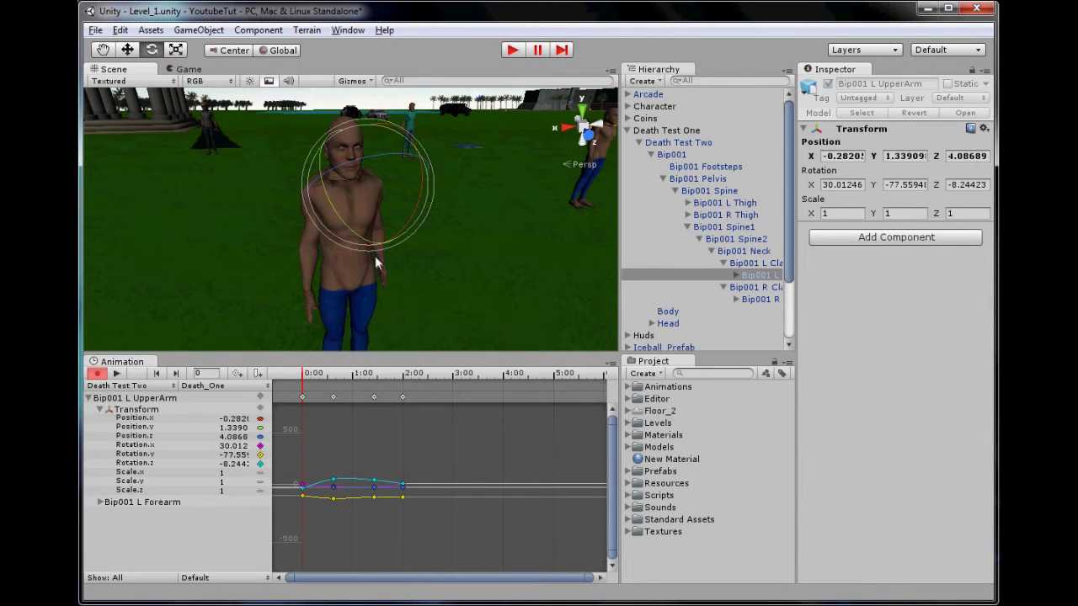
Step: Key Bip001 L Forearm's rotation slightly adjusted at frame 0, and at about X 49.4, Y -52.3, Z -8.9 at frame 121
left_click(737, 276)
left_click(762, 287)
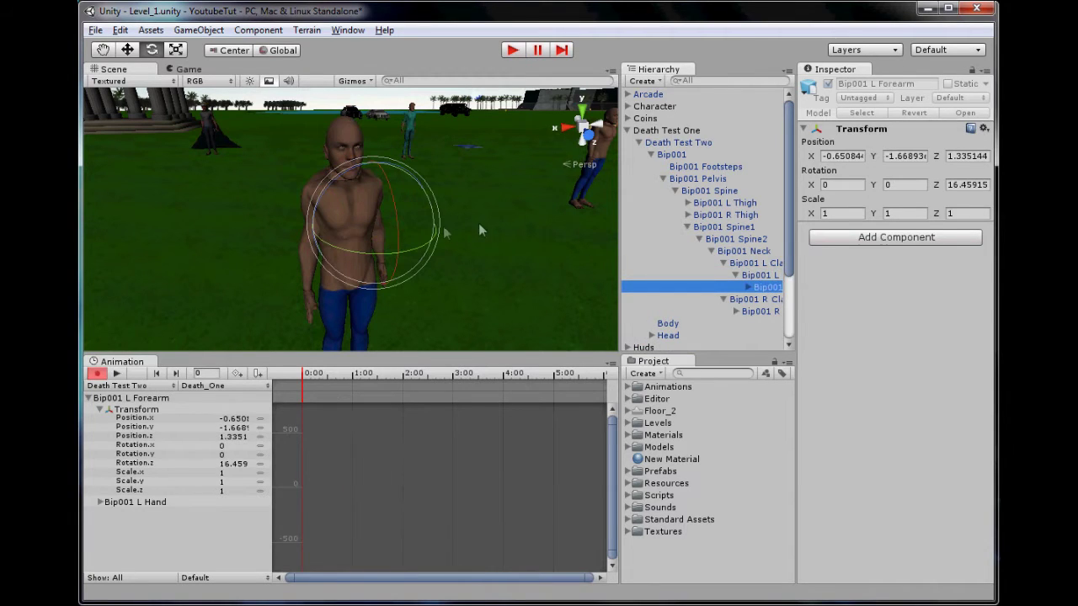
left_click_drag(397, 242, 400, 238)
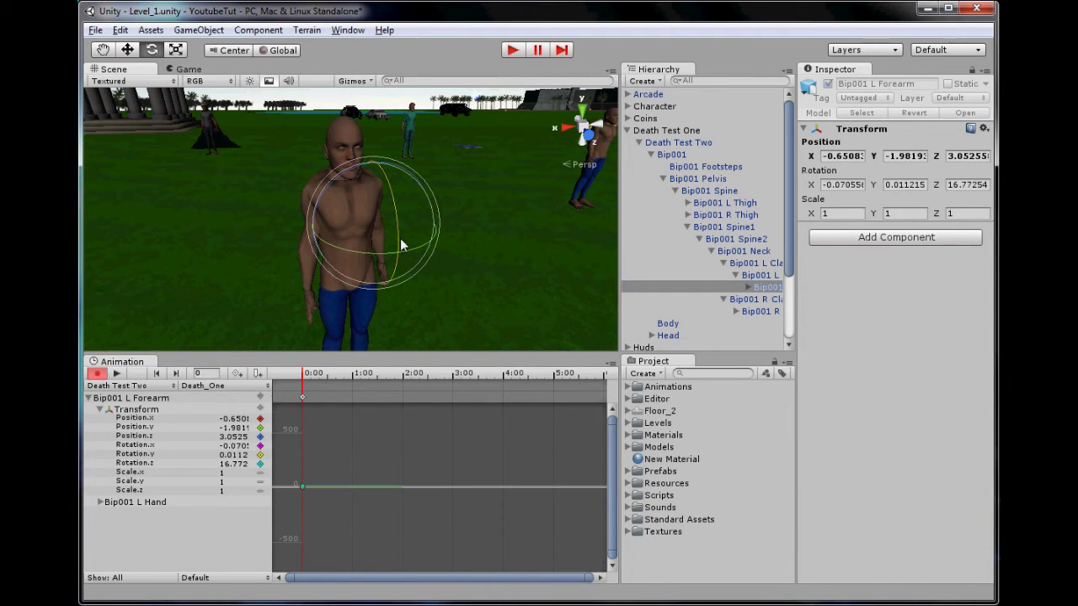
left_click_drag(352, 373, 409, 382)
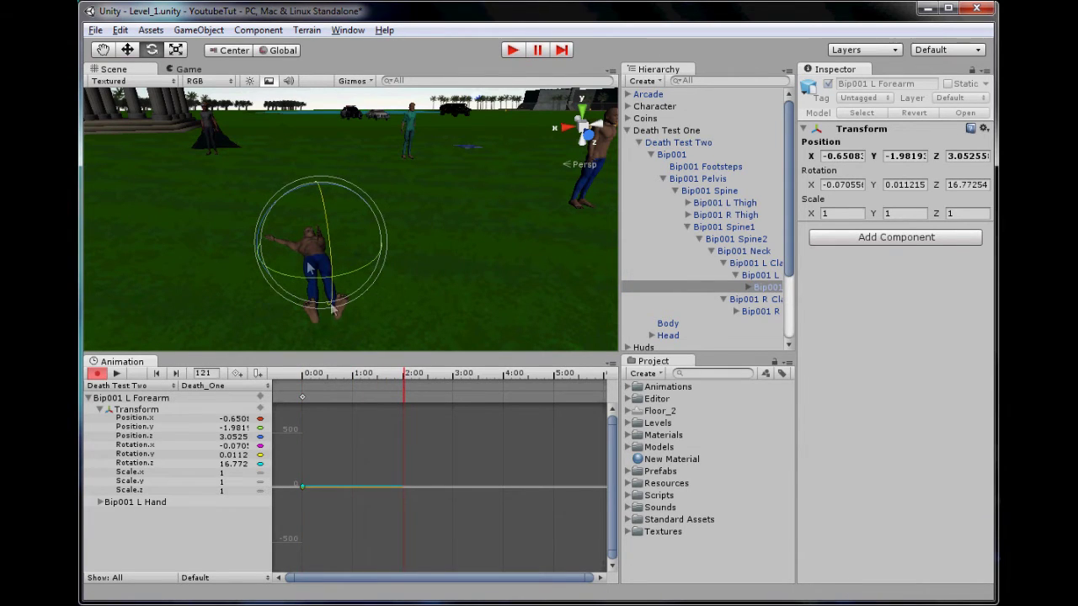
key("f")
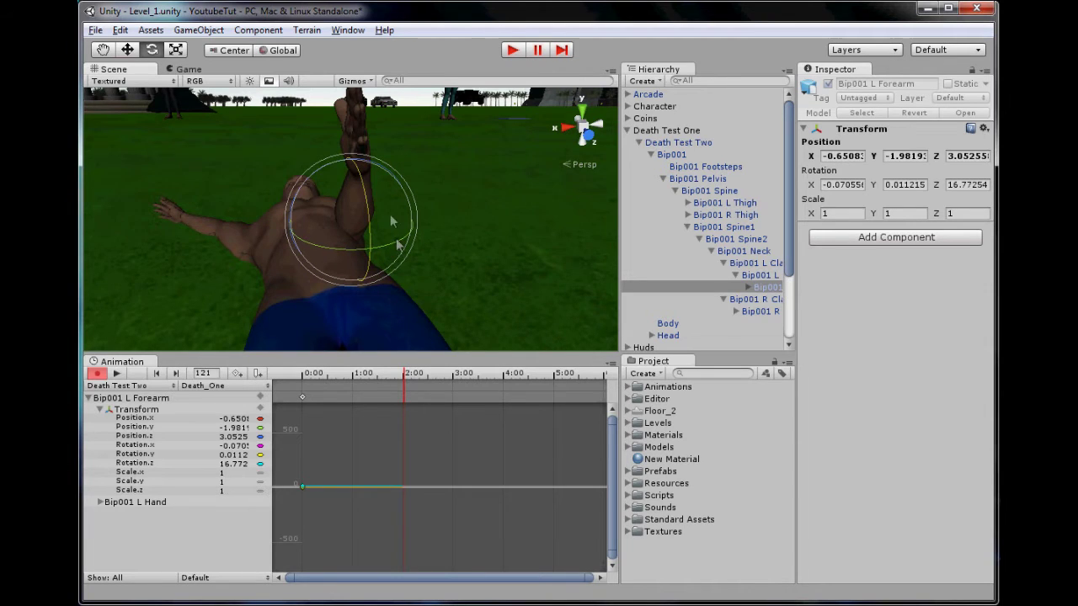
left_click_drag(344, 169, 357, 257)
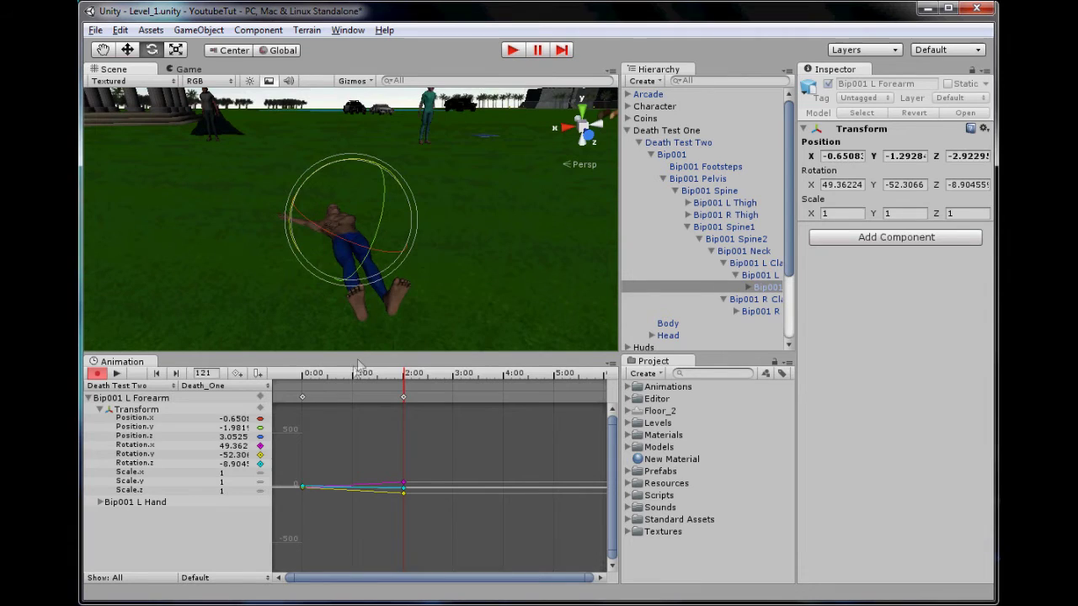
Step: Scrub the timeline to review the fall with the forearm keys, and return to frame 0
left_click_drag(354, 374, 411, 384)
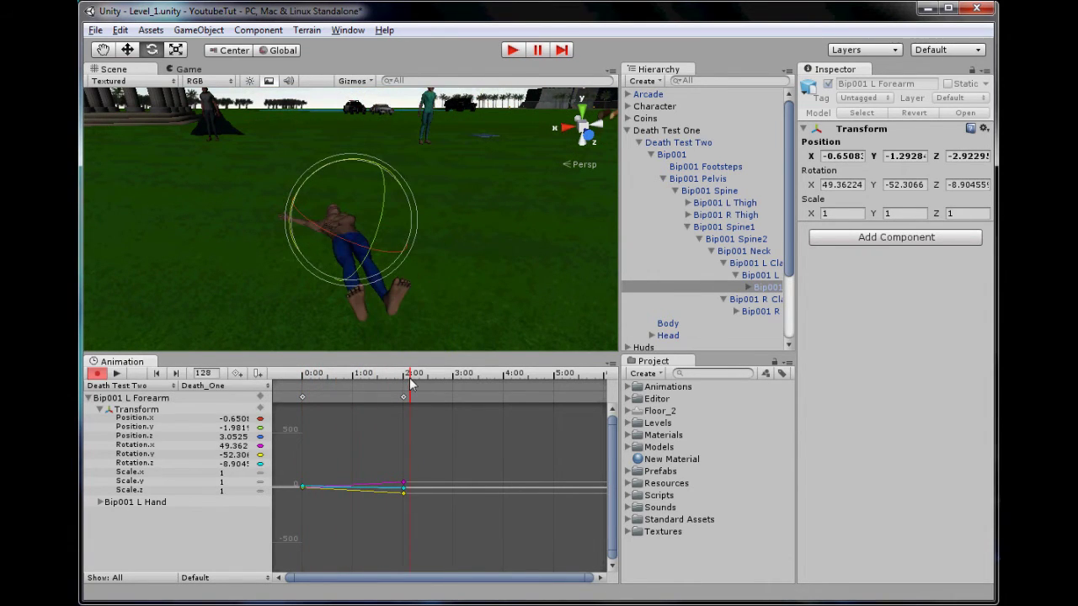
scroll(479, 261, "down", 5)
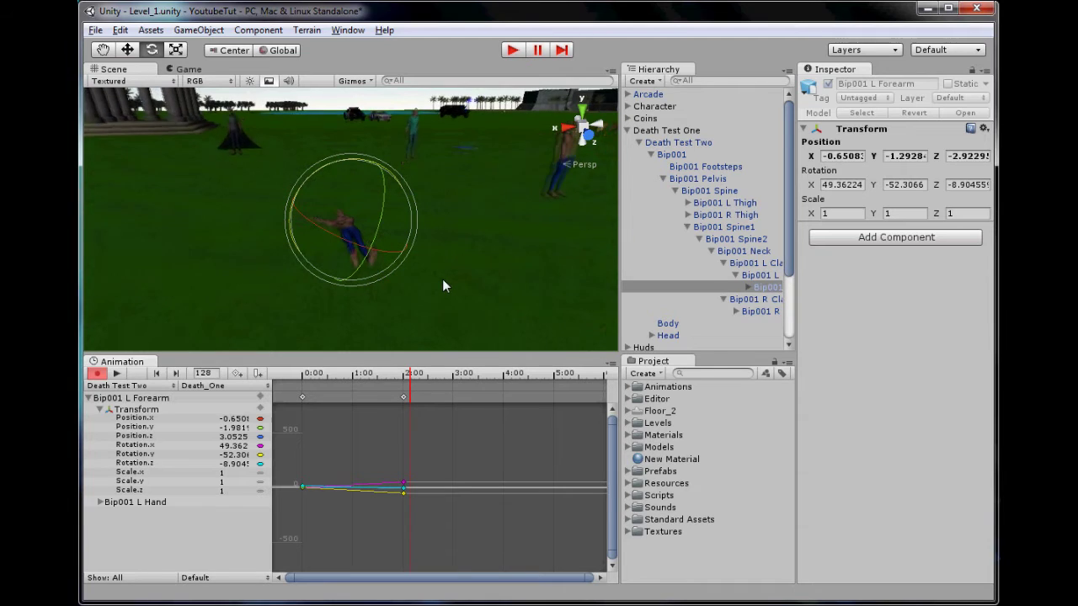
left_click_drag(391, 374, 302, 375)
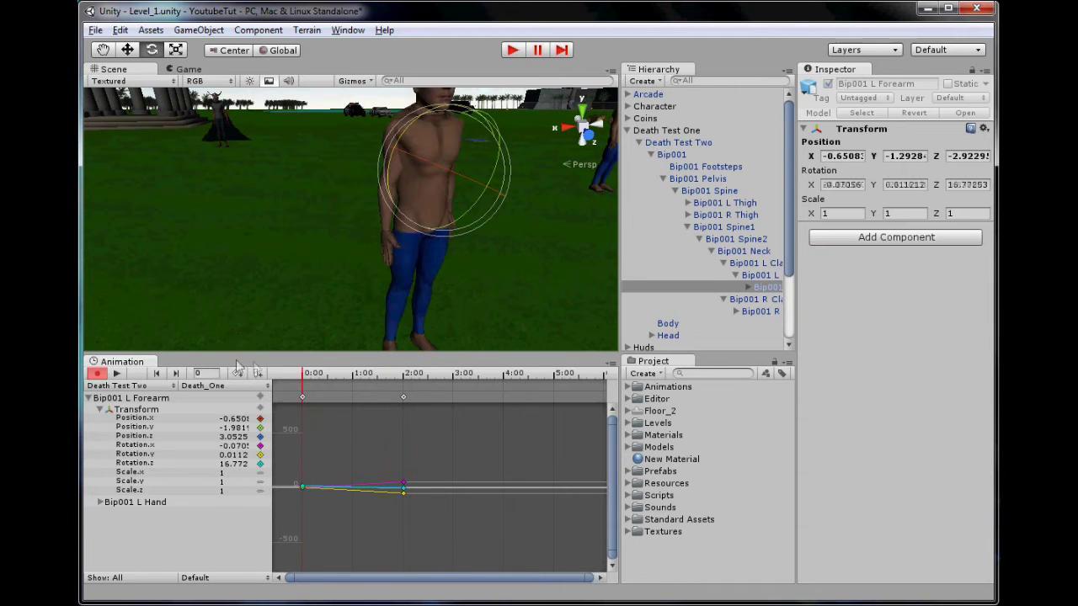
Step: Try rotating Bip001 L Calf at frame 0, and undo the rotation
left_click(688, 226)
left_click(687, 215)
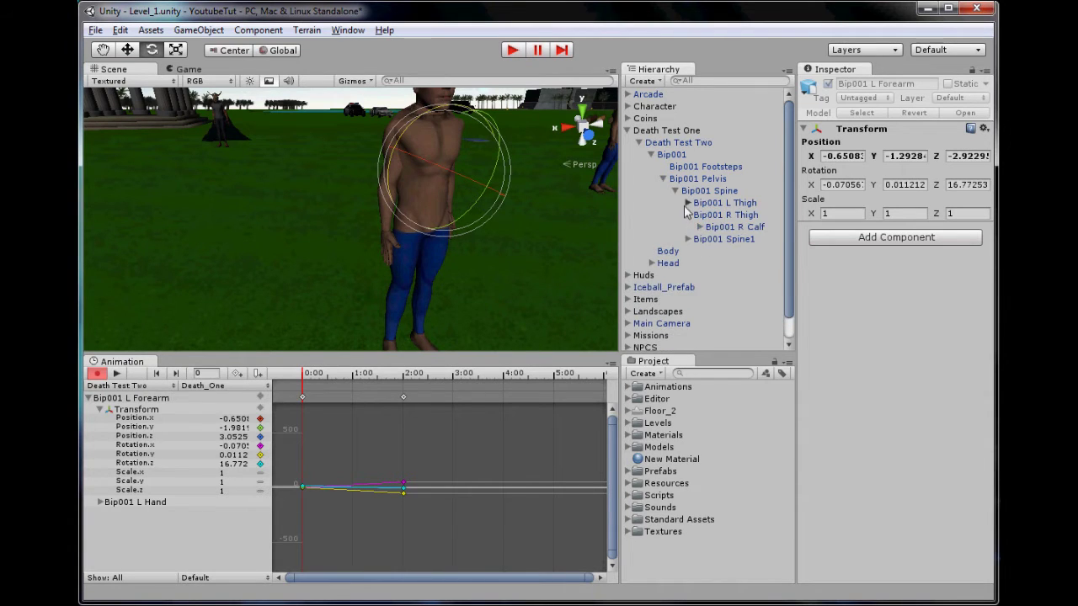
left_click(687, 203)
double_click(729, 214)
key("q")
middle_click_drag(461, 241, 502, 277)
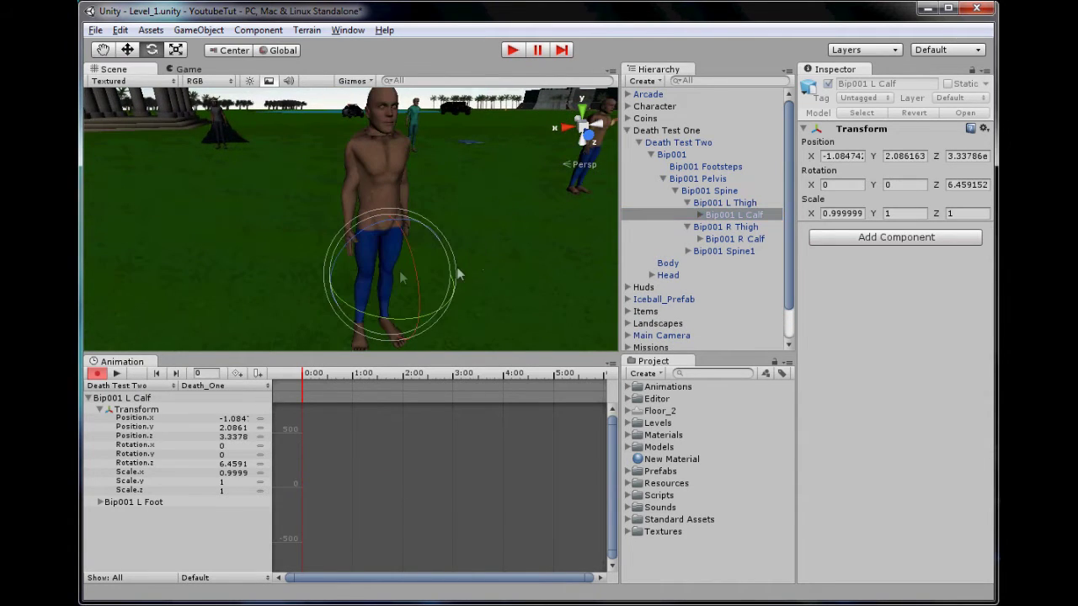
left_click_drag(415, 268, 464, 403)
key("ctrl+z")
key("ctrl+z")
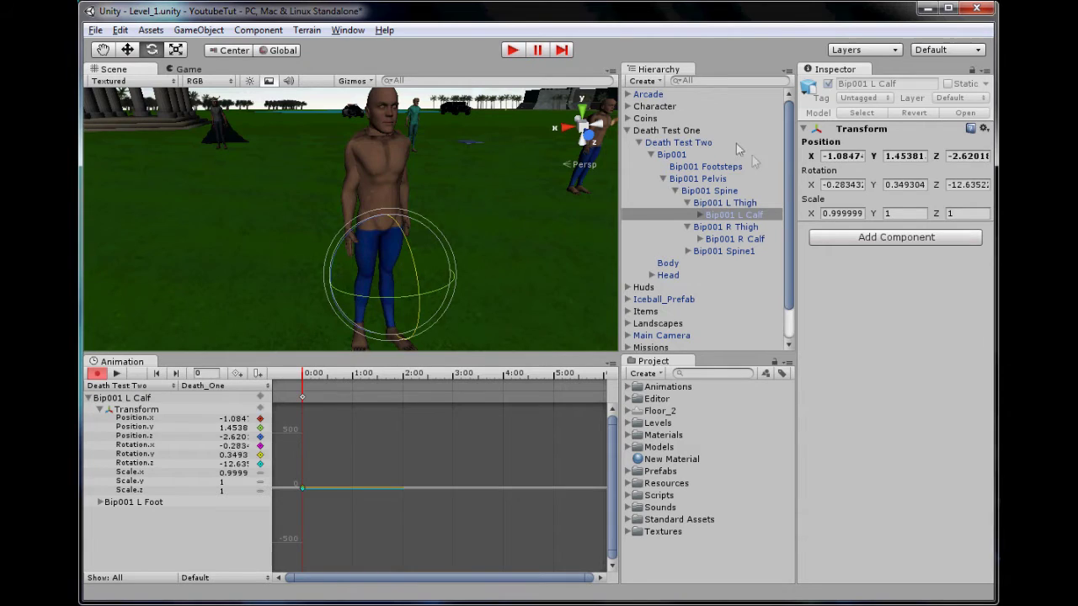
Step: Key Bip001 L Thigh's rotation at frame 0 (about X -0.4, Y -180, Z -1.6) and frame 121 (about X -0.7, Y 158.2, Z -1.5)
left_click(731, 203)
left_click(688, 226)
left_click(687, 204)
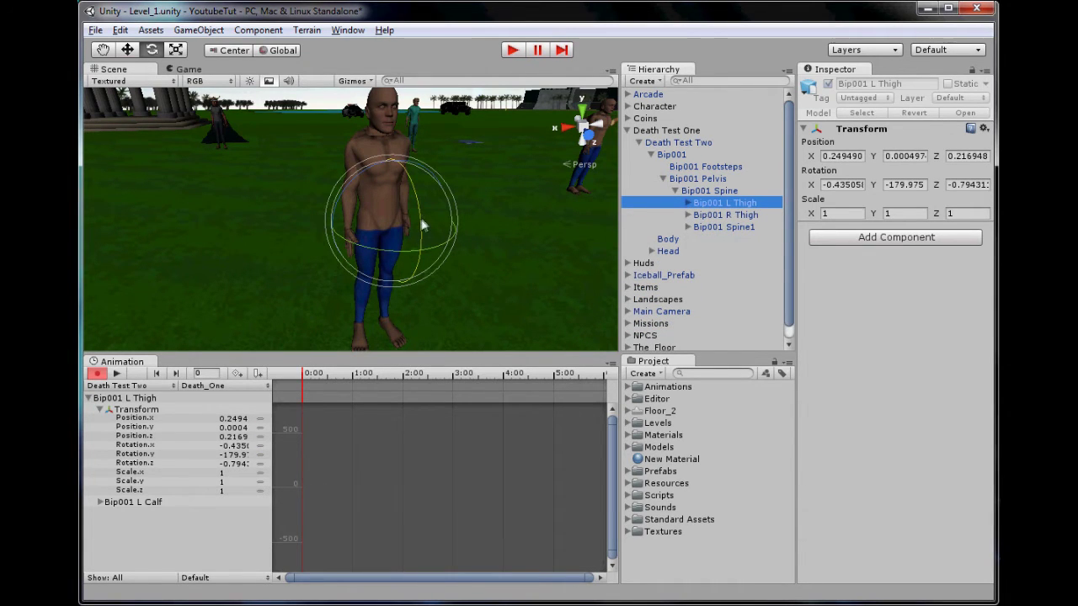
left_click_drag(422, 221, 424, 214)
left_click_drag(320, 373, 404, 381)
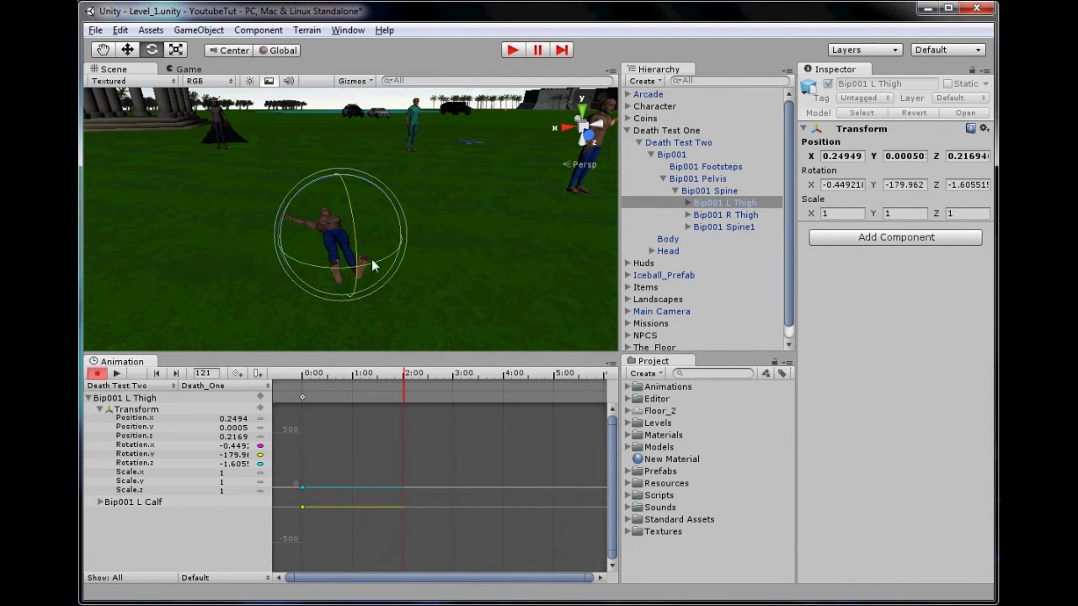
left_click_drag(371, 261, 419, 259)
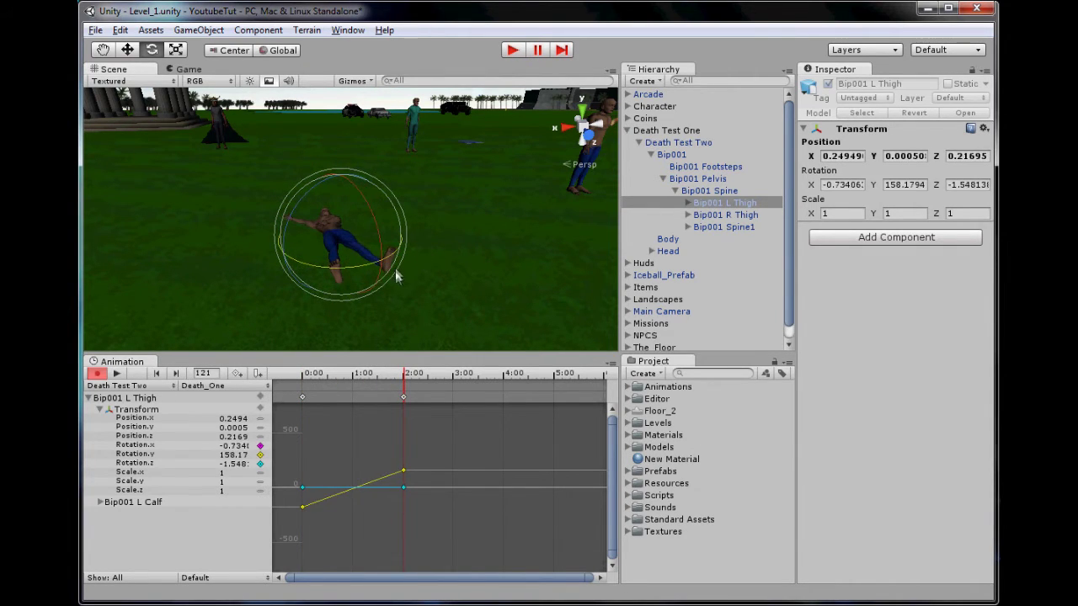
Step: Lower the left thigh's Rotation.y key at frame 121 to about -193.5, and return the timeline to frame 0
scroll(396, 275, "up", 1)
mouse_move(337, 374)
left_mouse_down()
mouse_move(297, 373)
mouse_move(328, 369)
left_mouse_up()
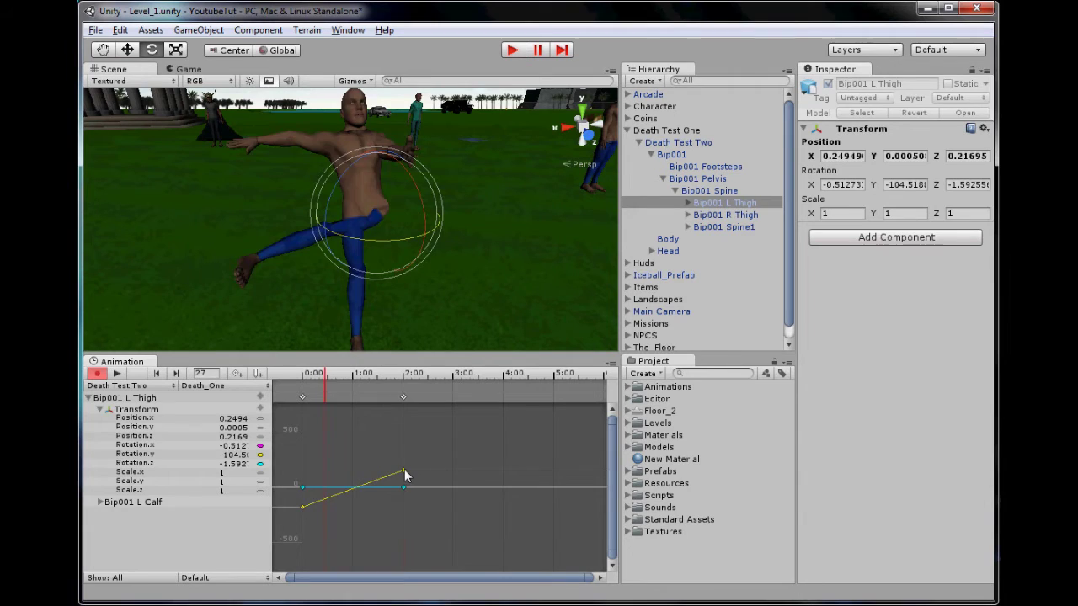
left_click_drag(405, 469, 404, 508)
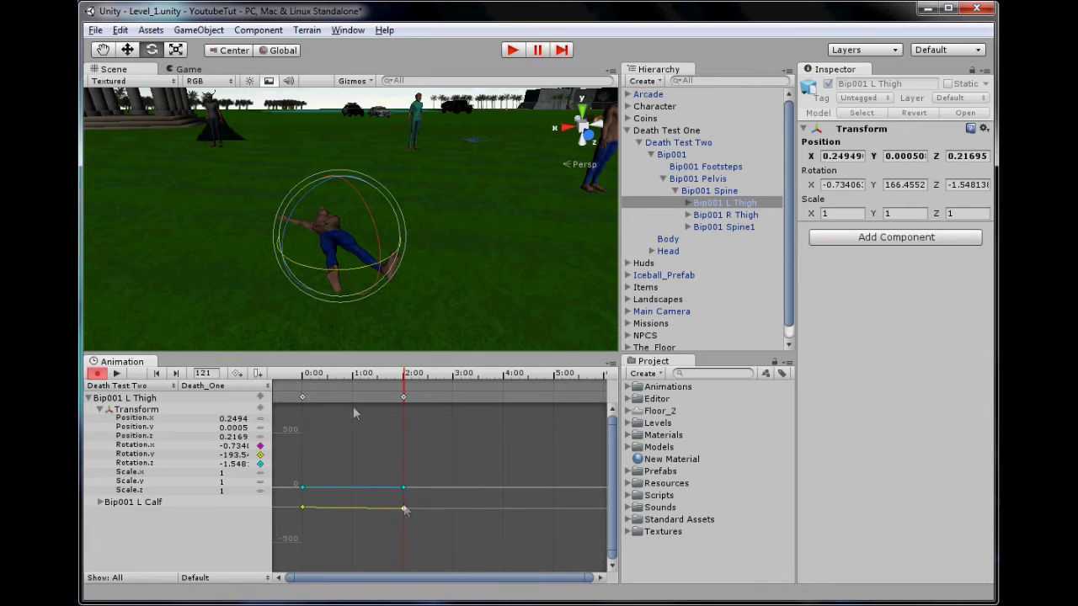
left_click_drag(315, 374, 291, 379)
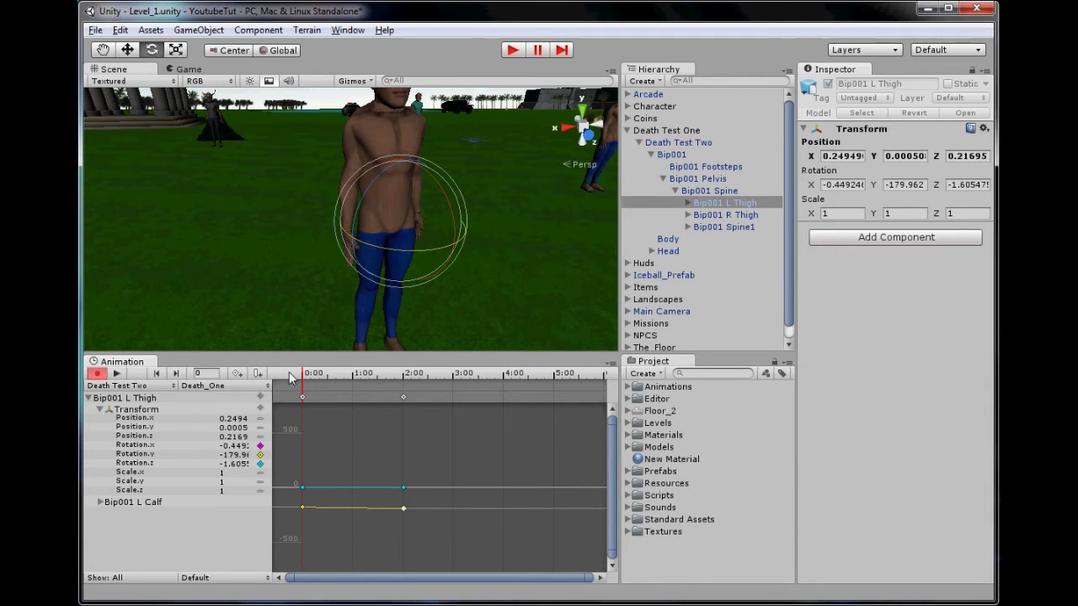
Step: Try swinging the left thigh further outward at frame 121, to about Y 140.9, and undo it
left_click_drag(291, 379, 404, 375)
left_click(405, 397)
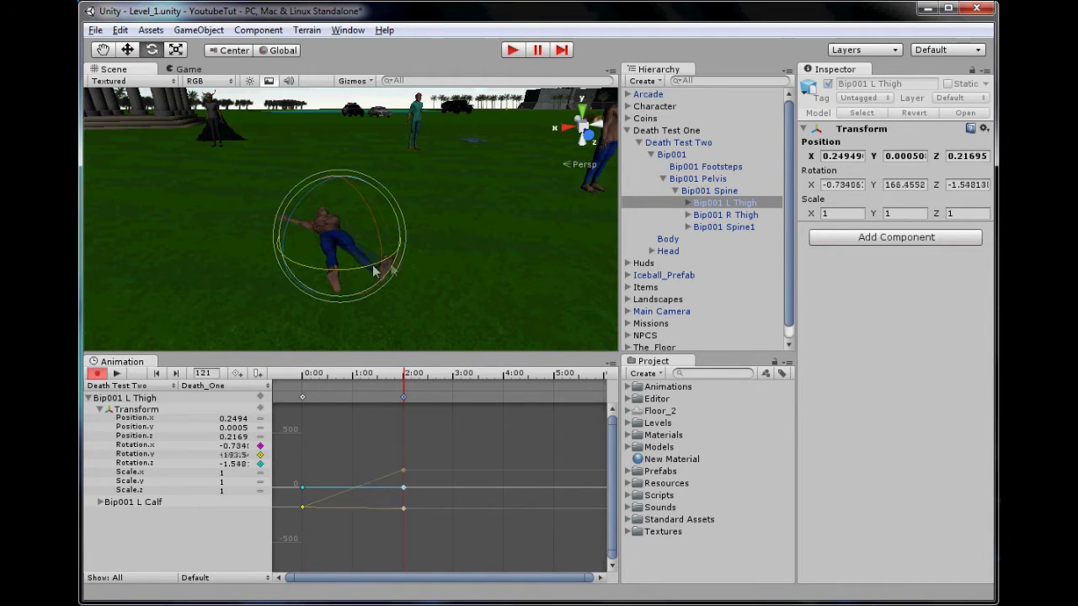
left_click_drag(364, 241, 420, 256)
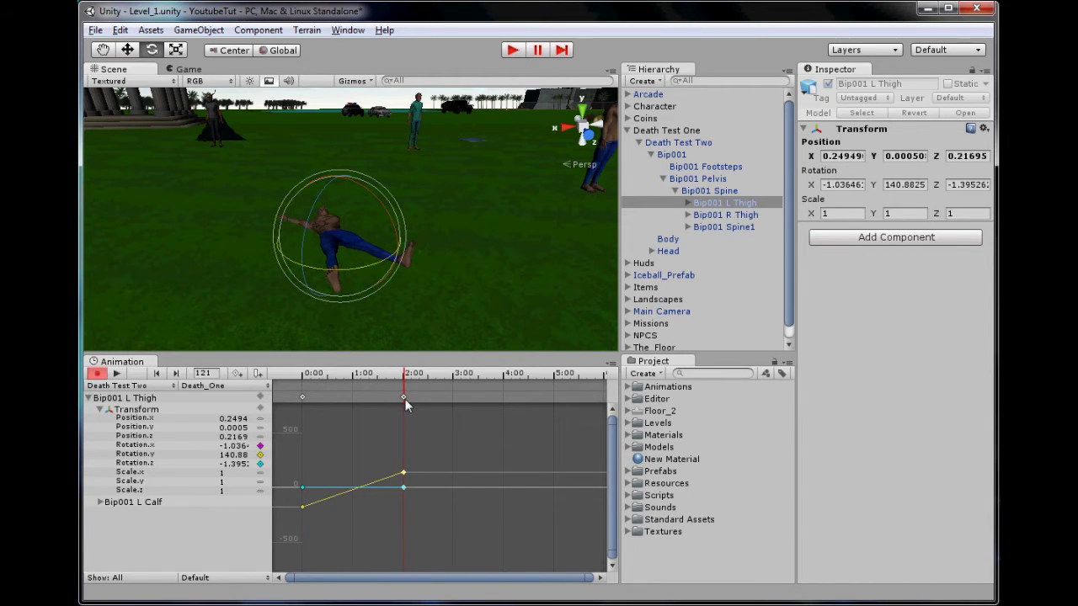
key("ctrl+z")
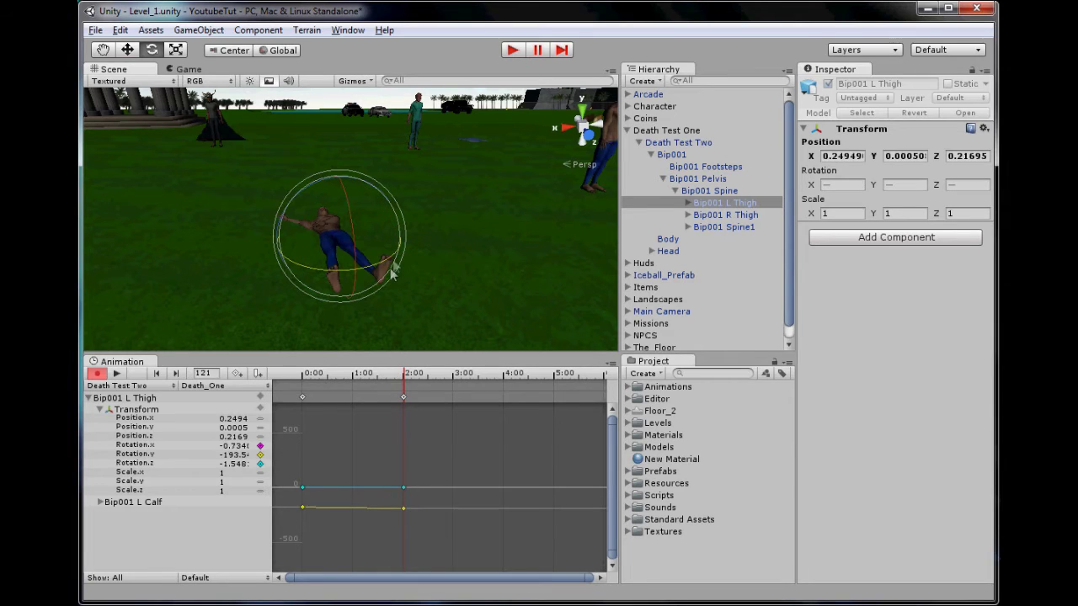
Step: Key a raised rotation of the left thigh at about 1:00, and return the timeline to frame 0
left_click_drag(378, 374, 329, 371)
left_click_drag(399, 226, 421, 253)
left_click_drag(320, 380, 286, 385)
Step: Key Bip001 R Thigh's rotation at frame 0 (about X 0.5, Y -175, Z -1.1) and frame 119 (about X 1.2, Y -138, Z -0.8)
left_click(725, 215)
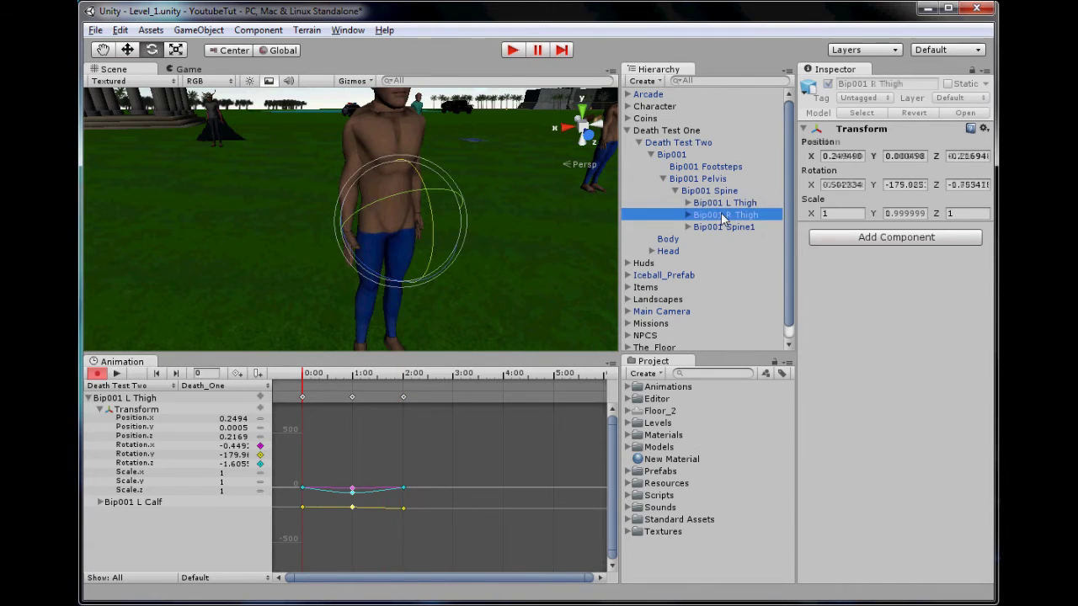
left_click_drag(403, 237, 389, 254)
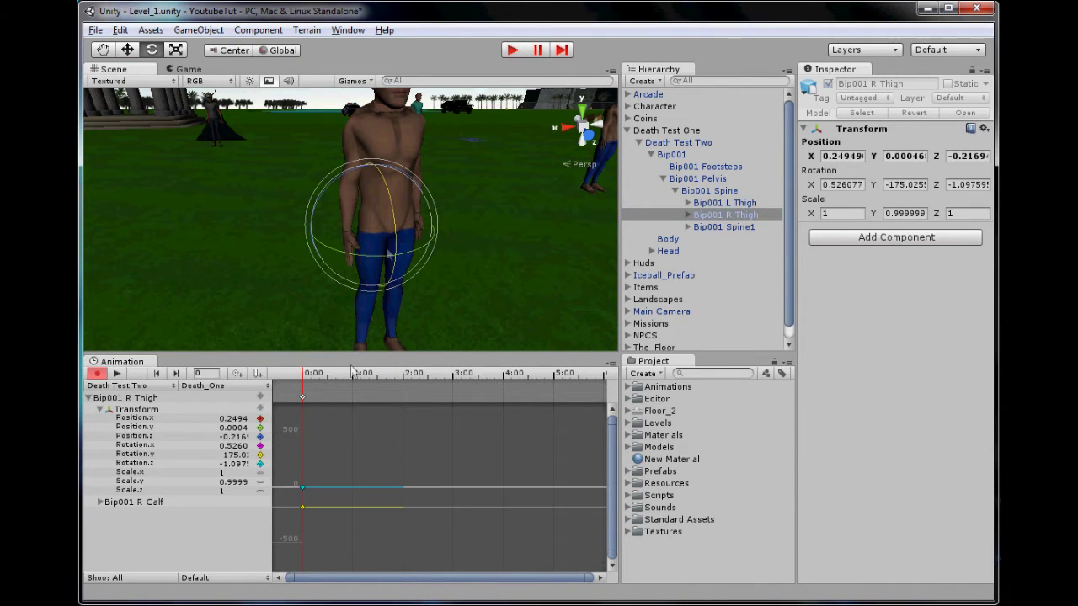
left_click(404, 375)
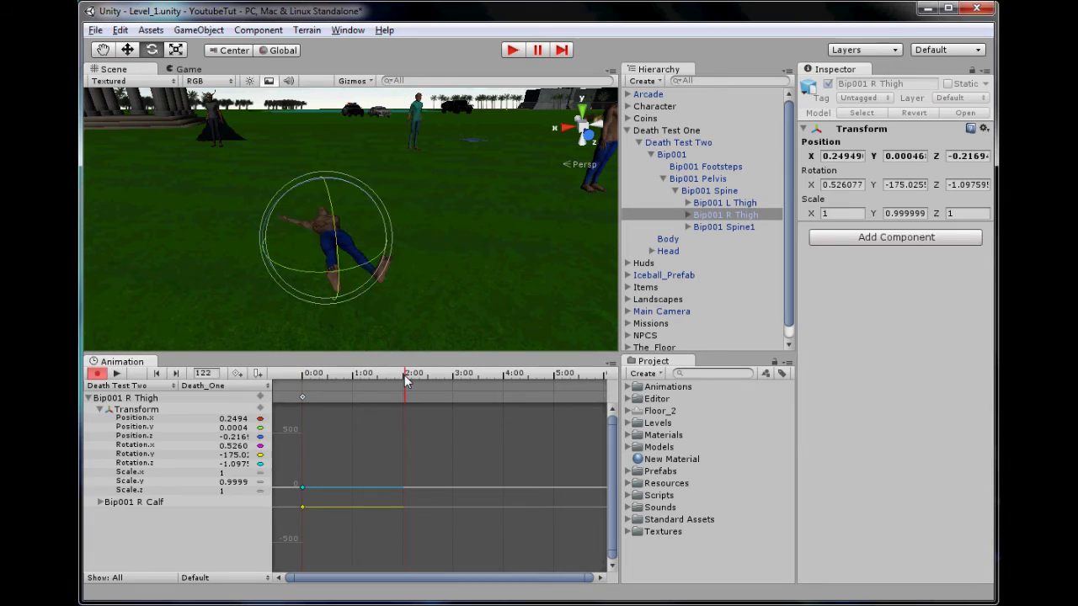
left_click_drag(404, 375, 402, 375)
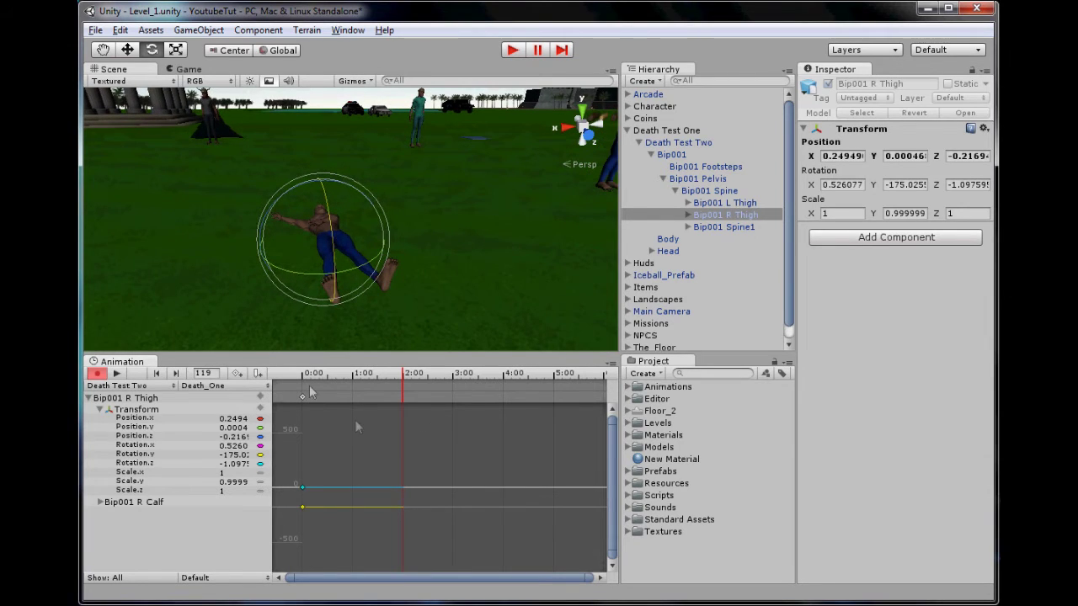
left_click_drag(349, 276, 297, 199)
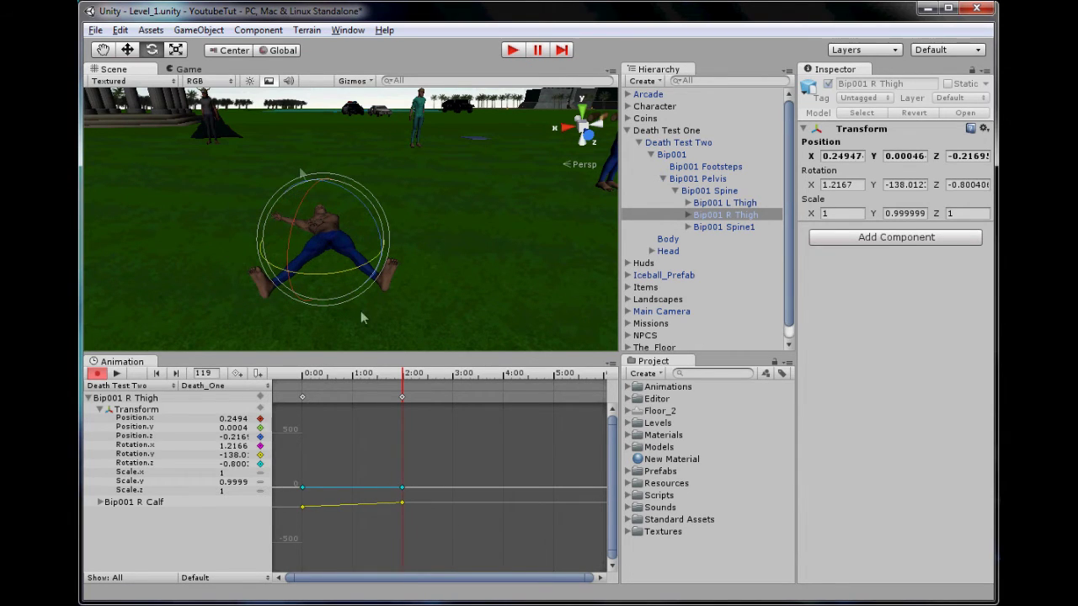
Step: Turn the right thigh further at its frame 119 key, to a rotation of about X 85.4, Y -93.4, Z 46.3
left_click_drag(366, 381, 404, 367)
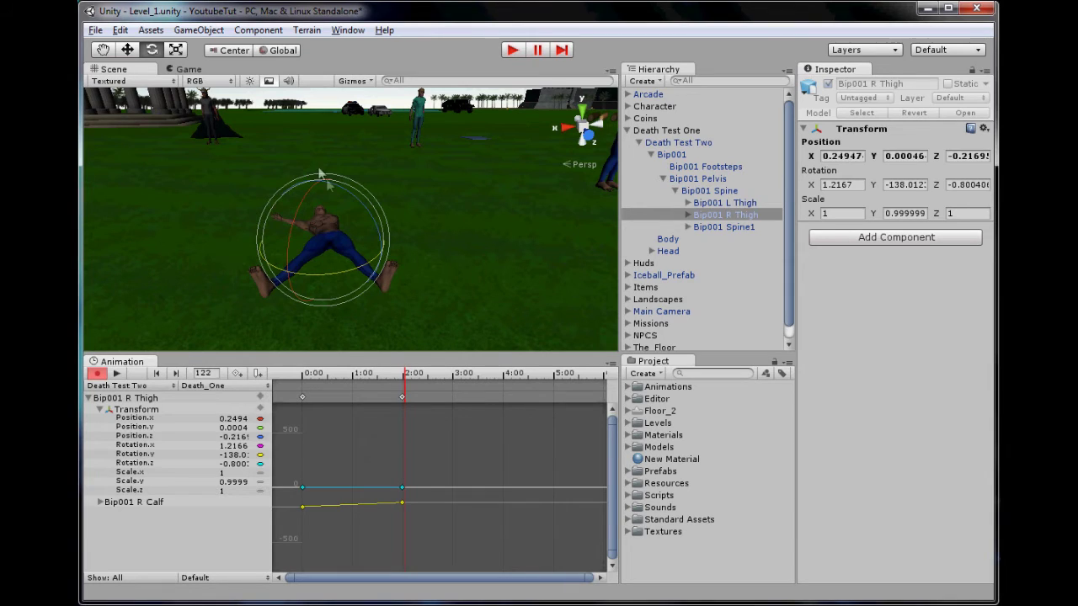
left_click(402, 396)
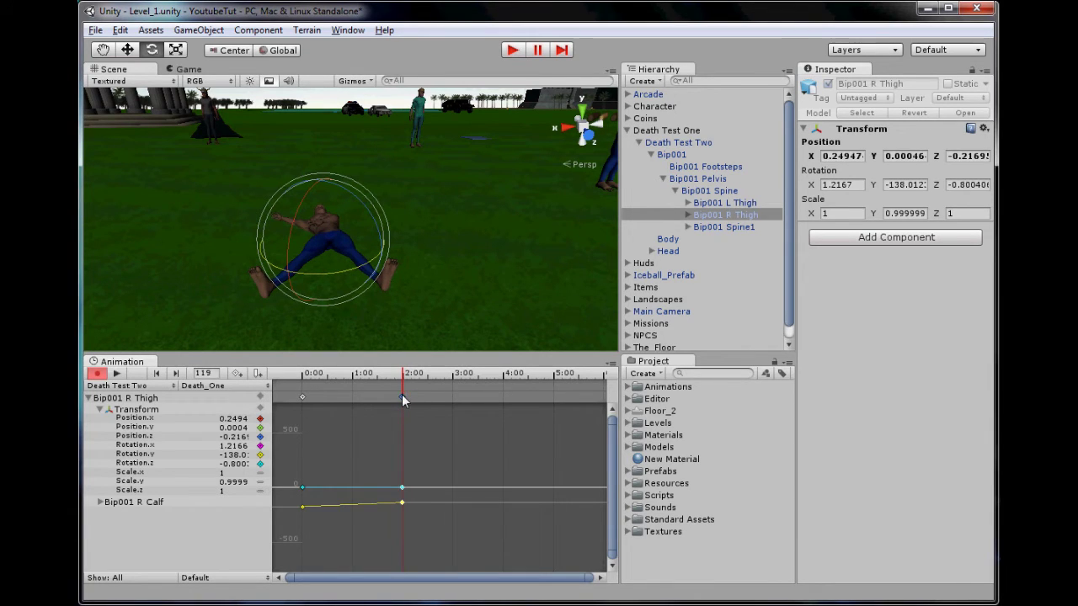
left_click_drag(368, 208, 245, 68)
mouse_move(322, 283)
left_mouse_down()
mouse_move(337, 275)
mouse_move(324, 268)
left_mouse_up()
Step: Key Bip001 R Calf's rotation at frame 0 (about X 0, Y 6.1, Z 6.3) and bent at frame 62 (about X 46.4, Y 11.3, Z 104)
left_click(689, 215)
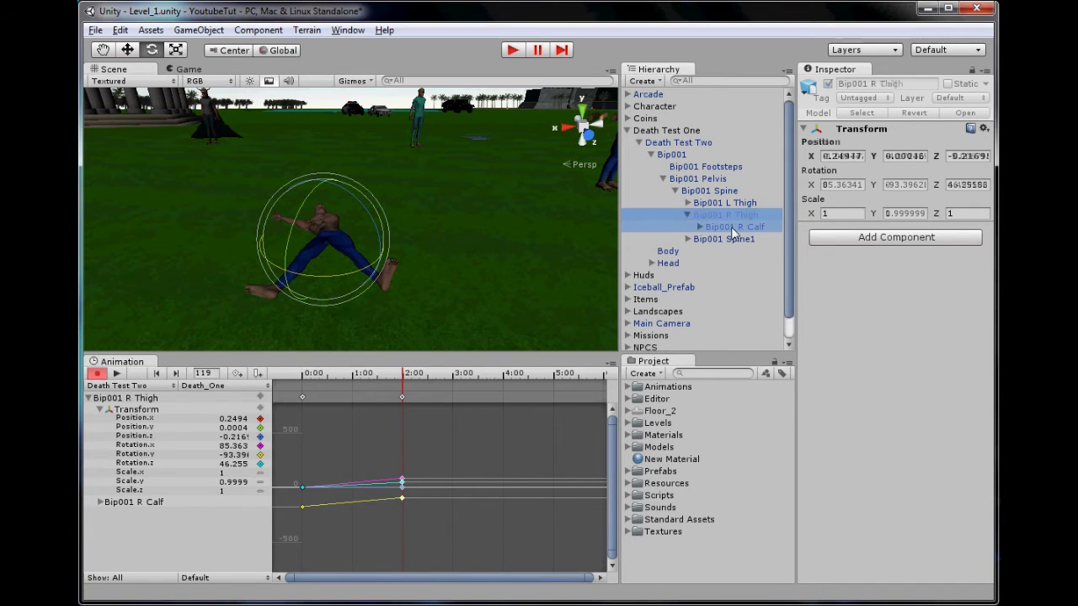
left_click(728, 226)
left_click_drag(352, 375, 240, 364)
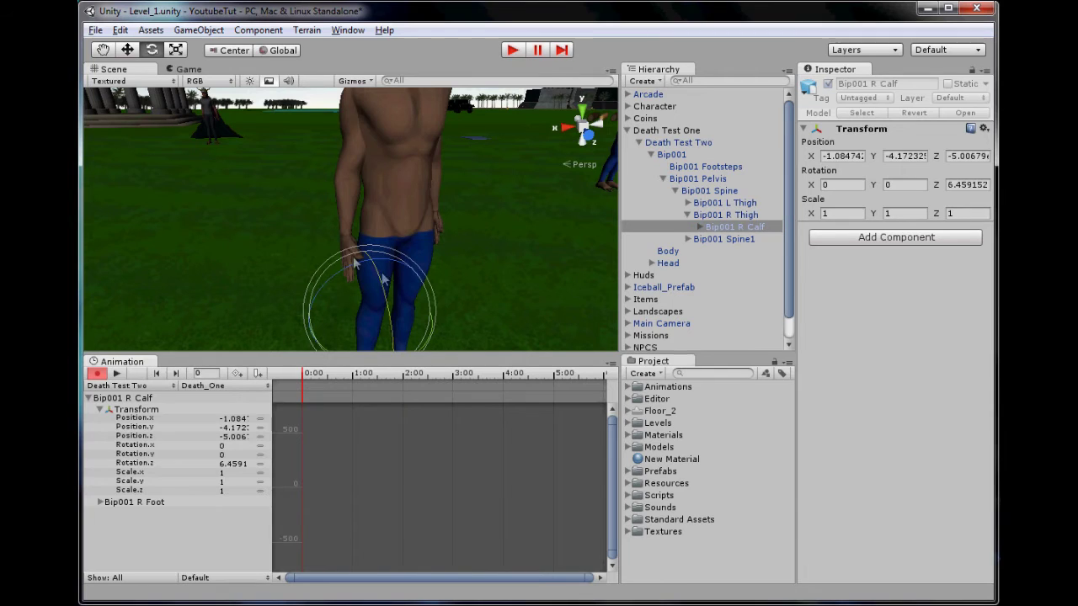
left_click_drag(384, 288, 372, 305)
left_click_drag(333, 379, 356, 379)
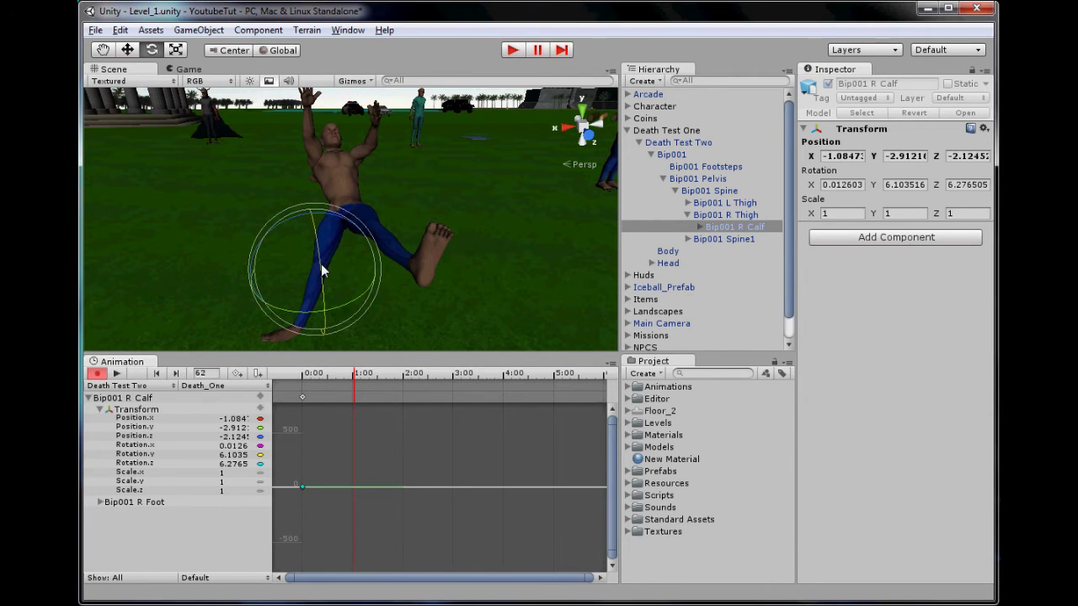
left_click_drag(326, 217, 123, 214)
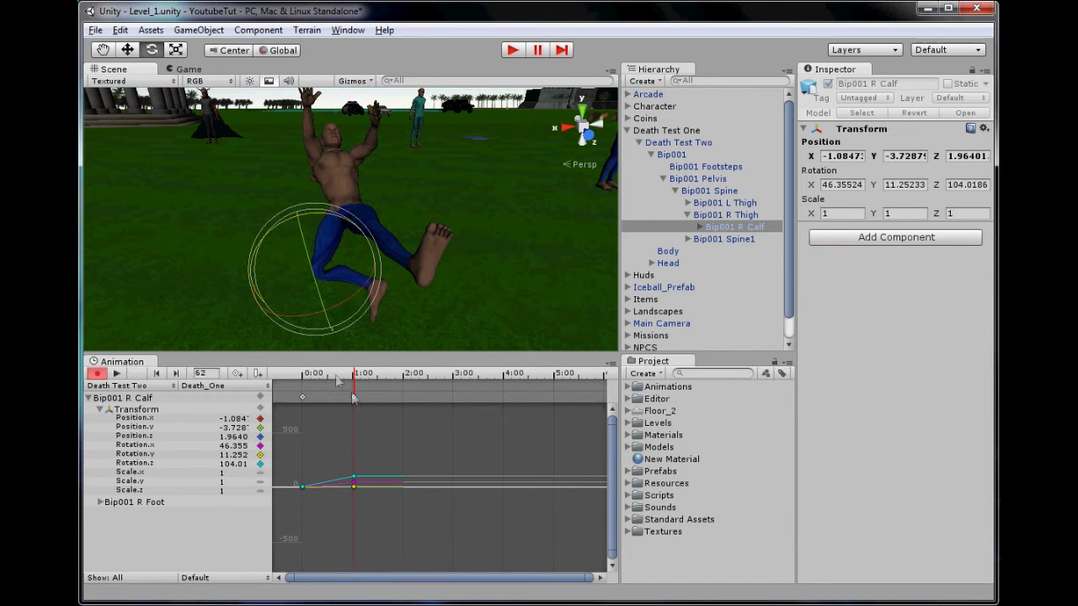
Step: At frame 121, rotate the right calf to about X -32.9, Y -38.5, Z 56.6, switching the rotation handles to Local
left_click_drag(337, 380, 405, 366)
left_click_drag(313, 206, 424, 265)
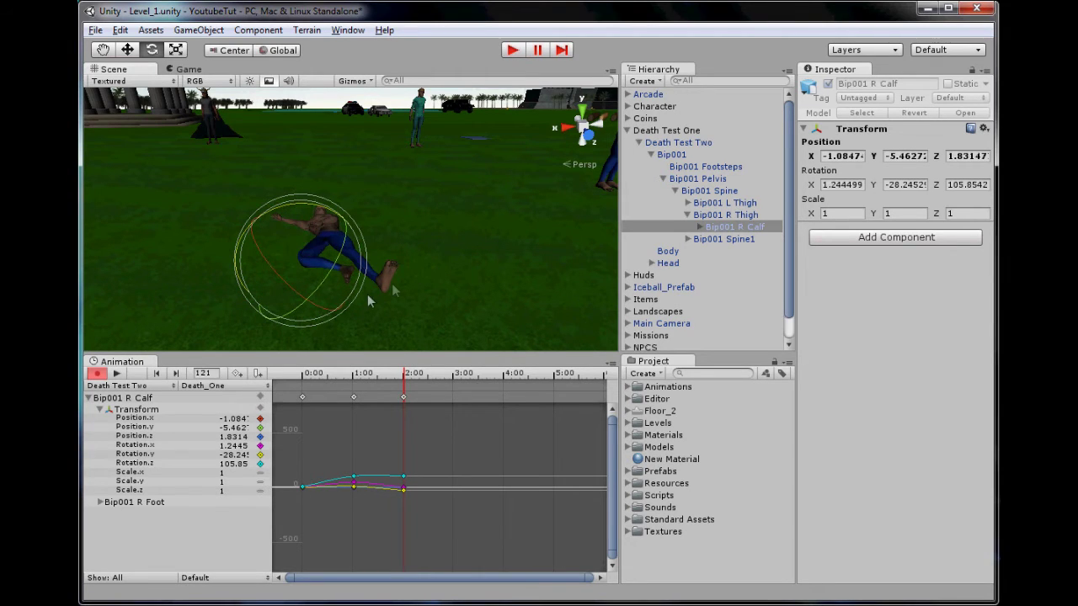
left_click_drag(326, 312, 259, 308)
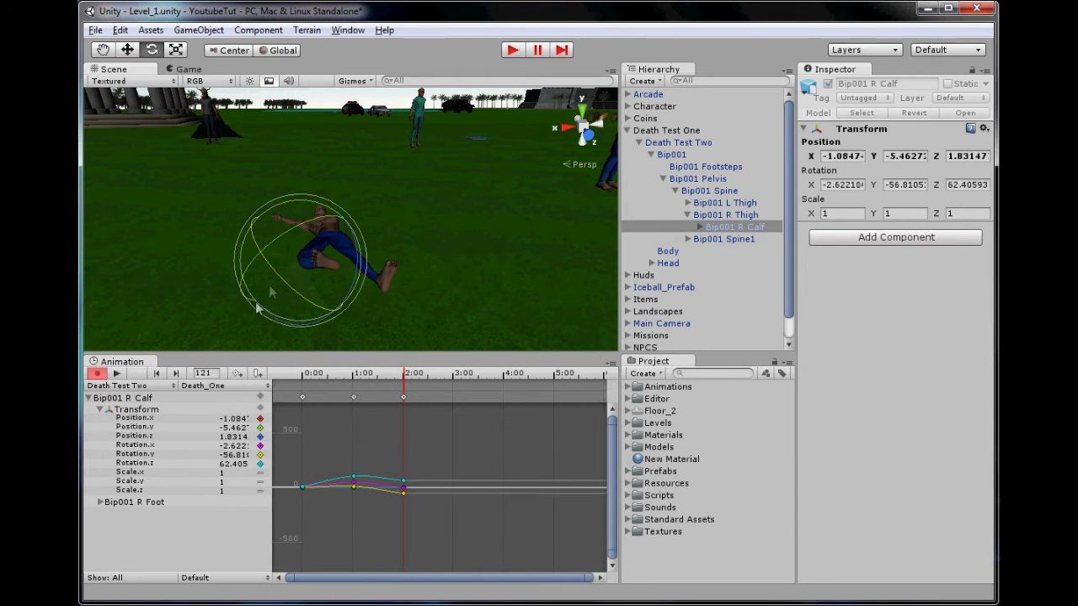
left_click(283, 50)
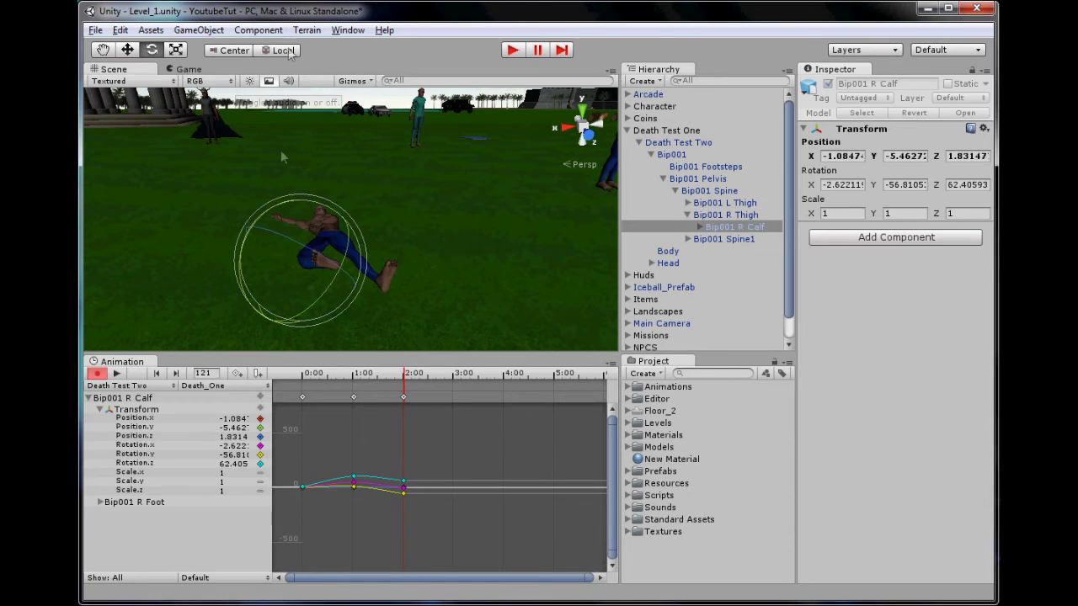
left_click_drag(350, 252, 309, 316)
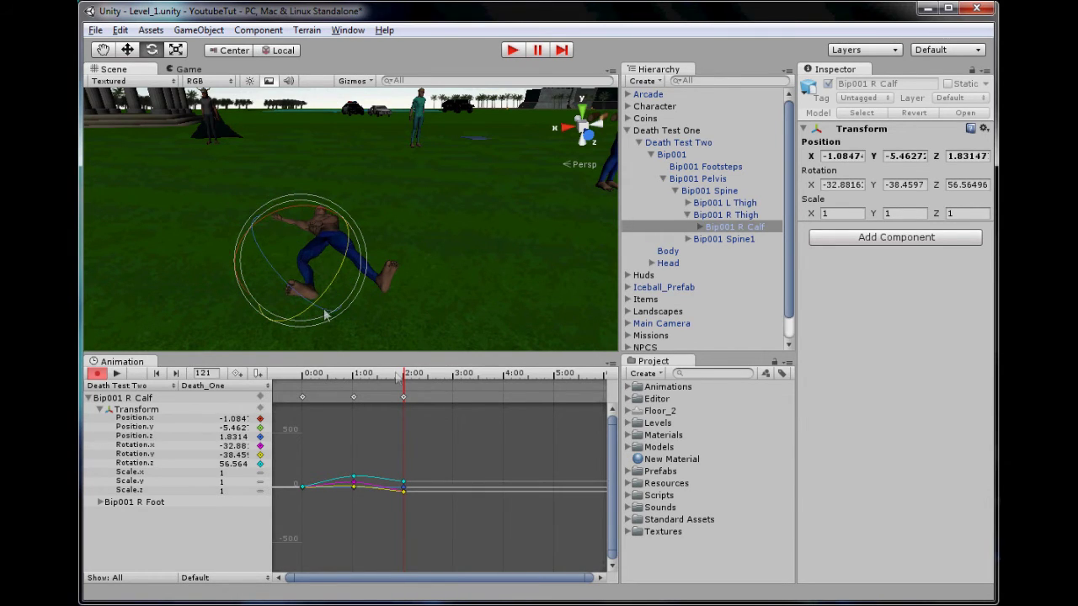
Step: Return the timeline to frame 0, frame the whole character in the scene, and play the Death_One animation
left_click(337, 373)
left_click_drag(251, 377, 199, 377)
scroll(270, 139, "down", 4)
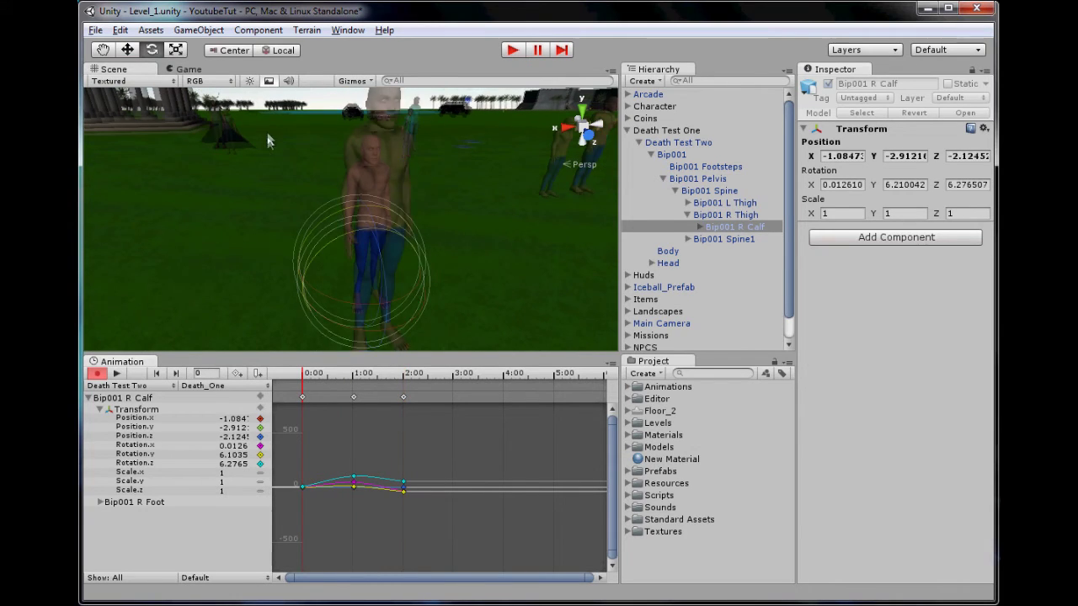
left_click(97, 51)
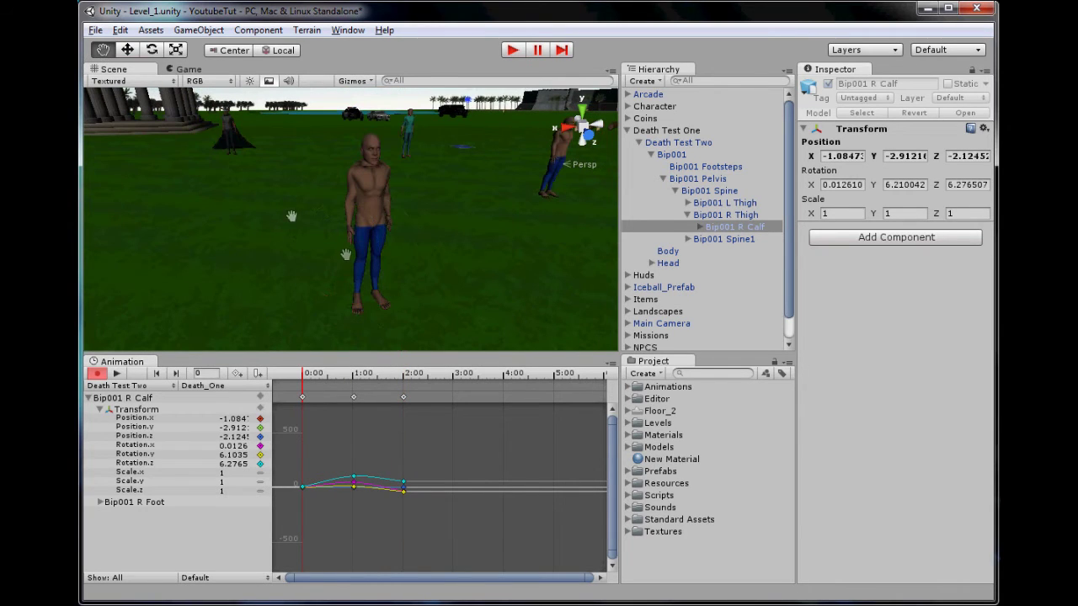
left_click(117, 373)
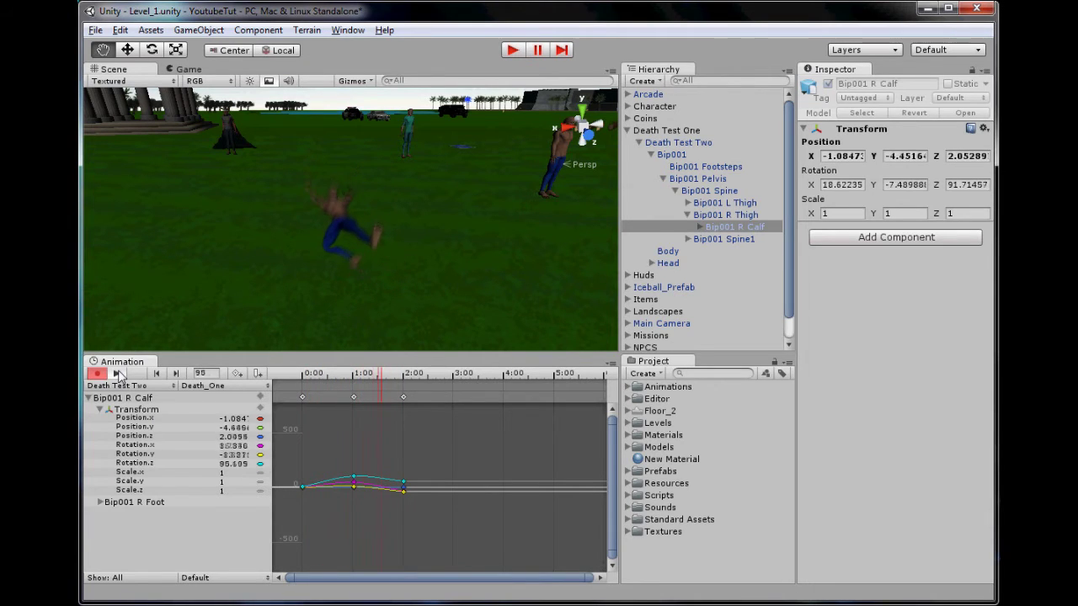
Step: Stop the animation playback and close the Animation window
left_click(116, 373)
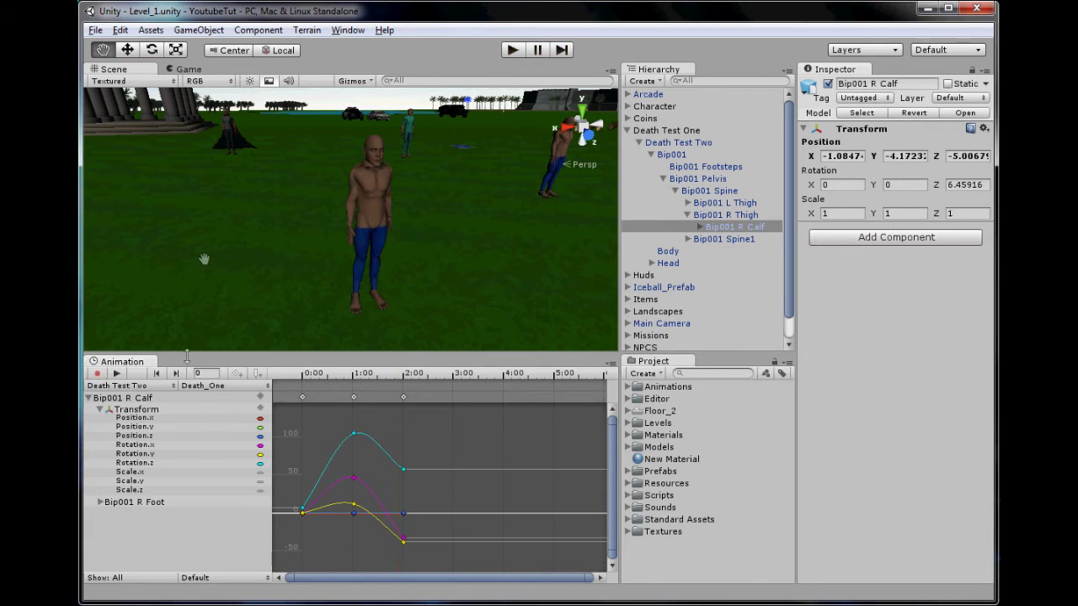
right_click(129, 362)
left_click(175, 388)
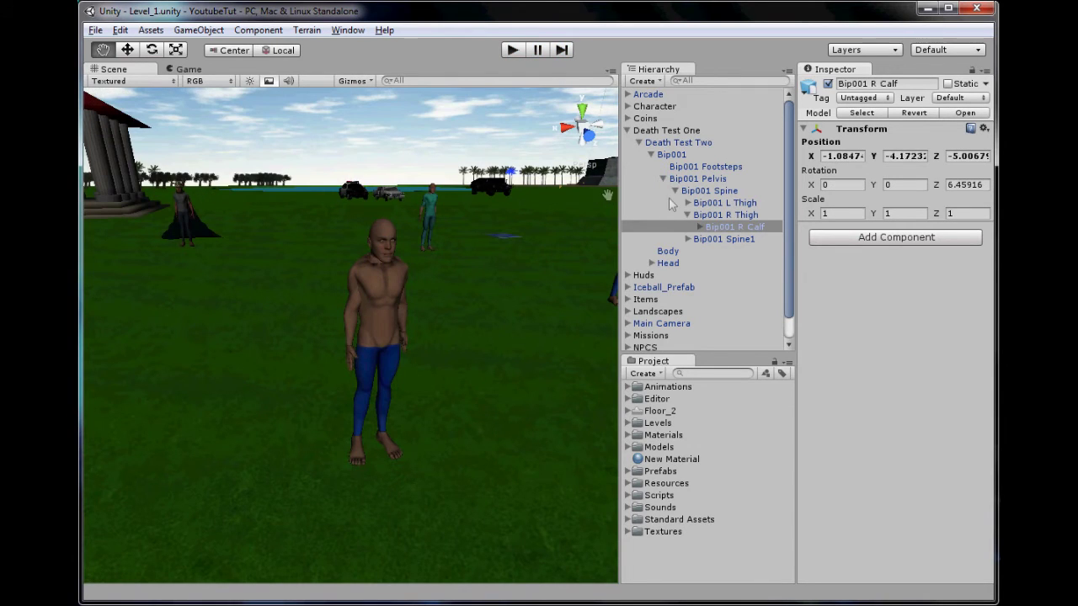
Step: Collapse the Bip001 hierarchy, select Death Test Two, and dock the Game view below the Scene view
left_click(670, 155)
left_click(651, 155)
left_click(657, 143)
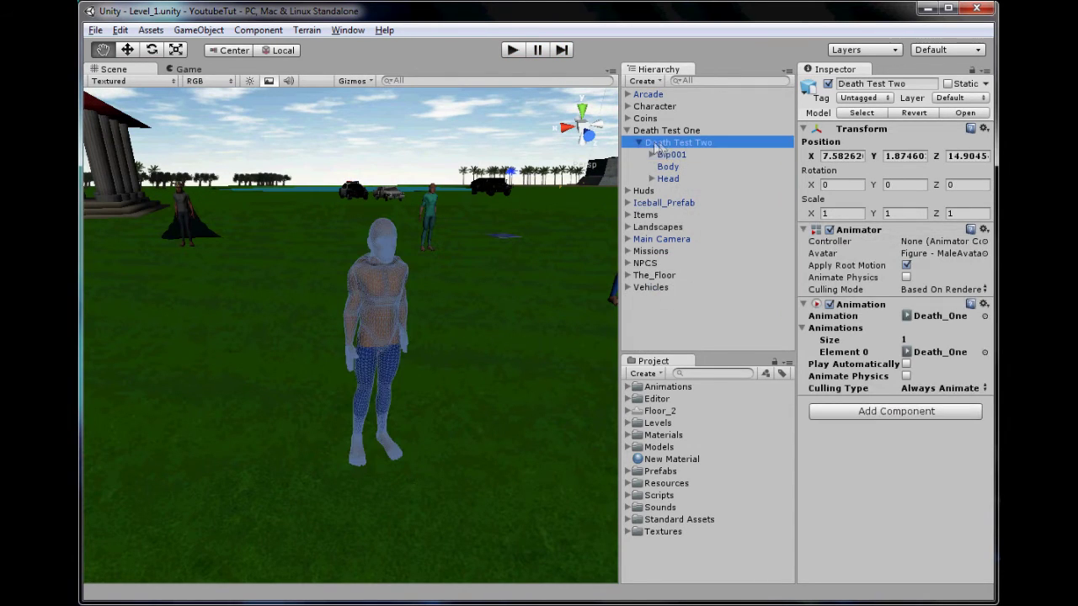
left_click(187, 69)
left_click_drag(224, 146, 352, 510)
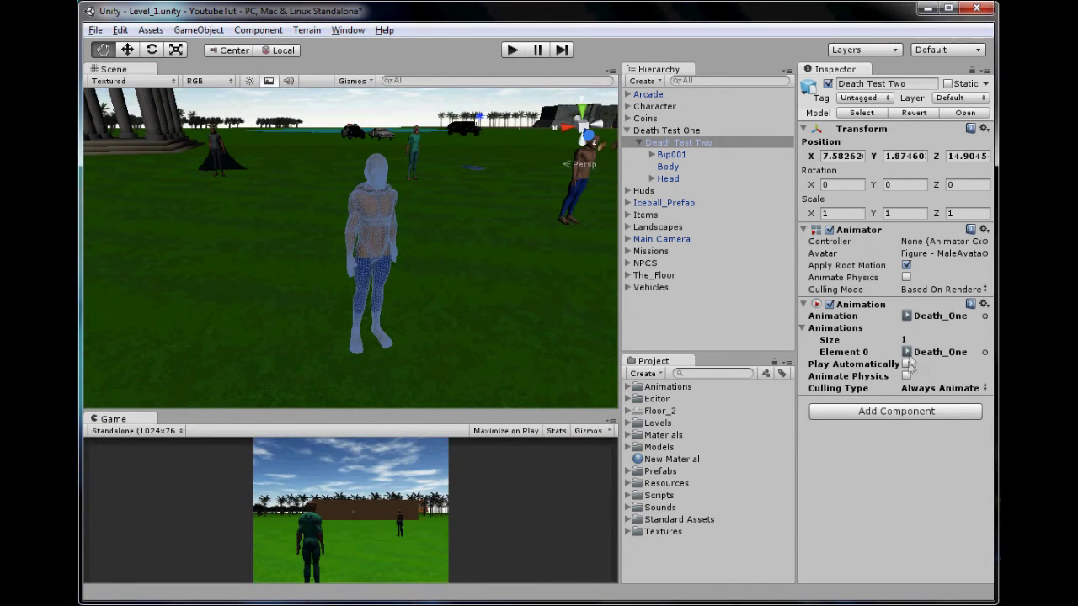
Step: Enable Play Automatically on Death Test Two's Animation component, run the game to test Death_One, and stop it
left_click(907, 364)
left_click(509, 51)
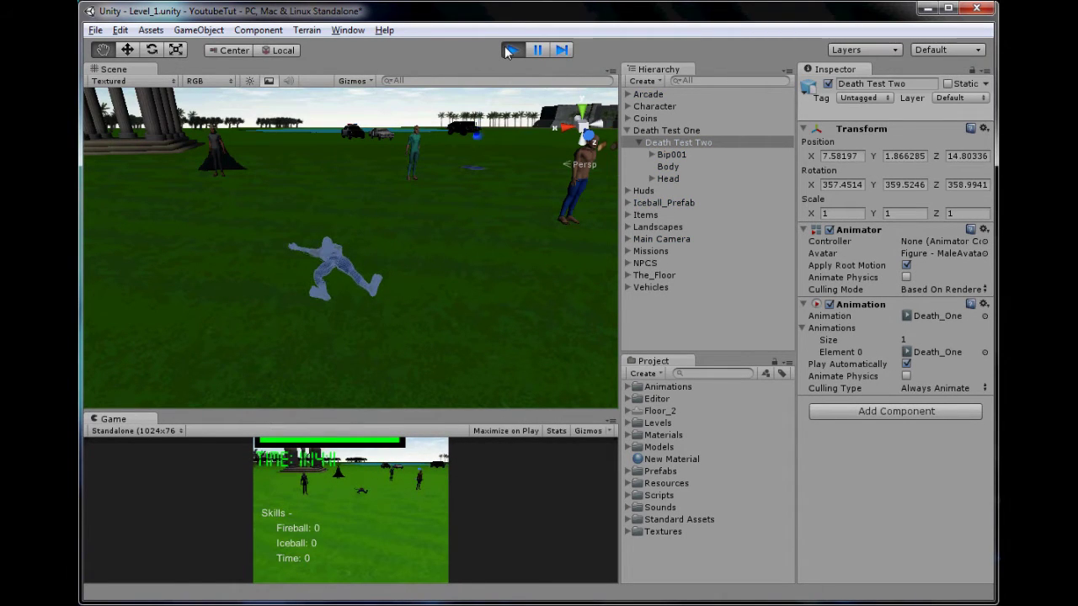
left_click(510, 50)
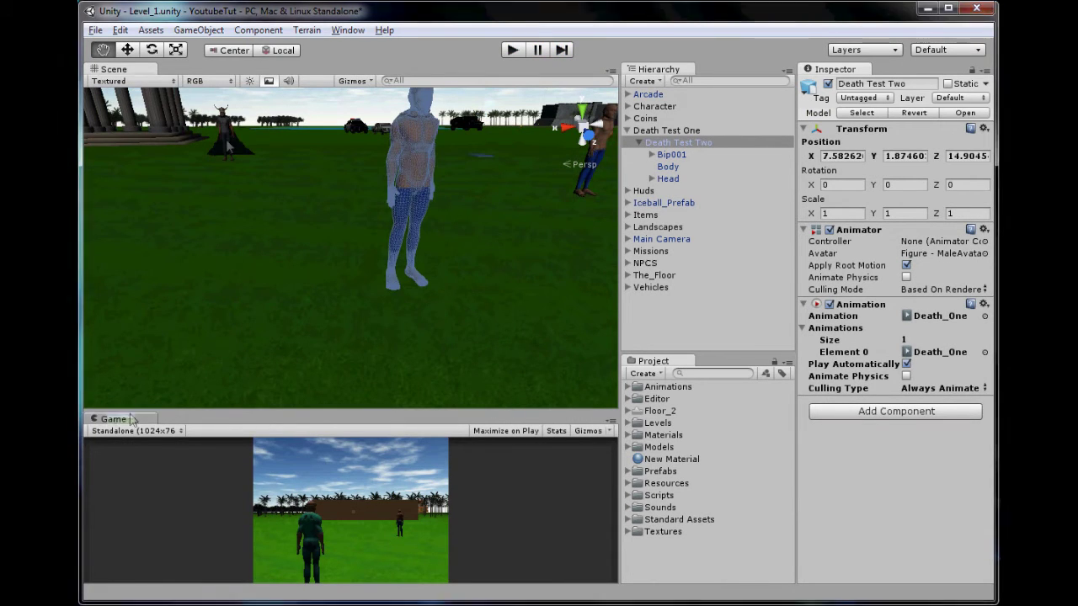
Step: Dock the Game view beside the Scene view again and disable Play Automatically on Death Test Two
left_click_drag(112, 419, 228, 69)
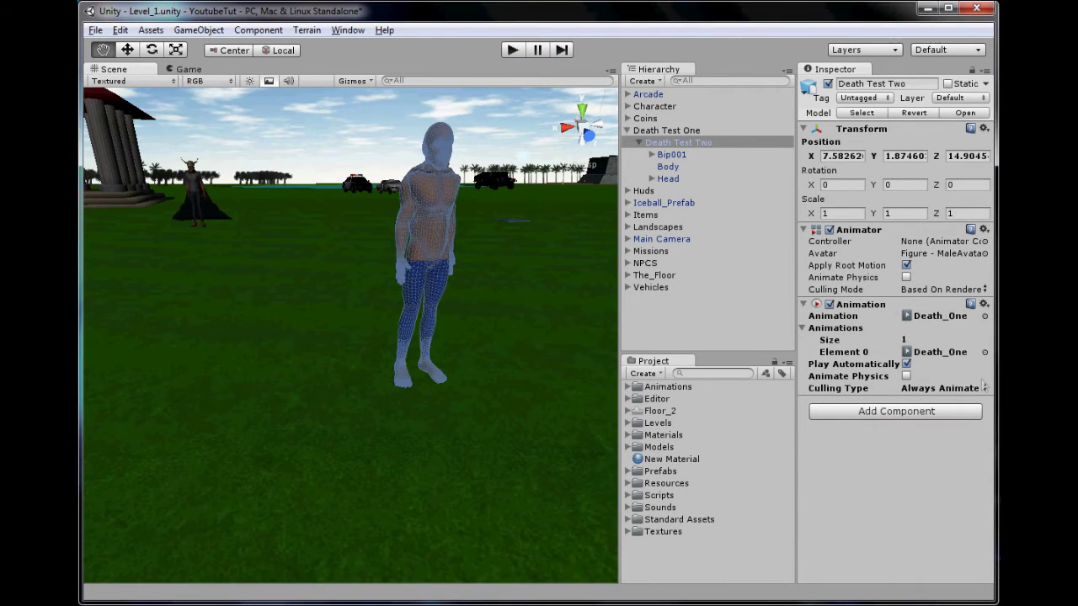
left_click(906, 364)
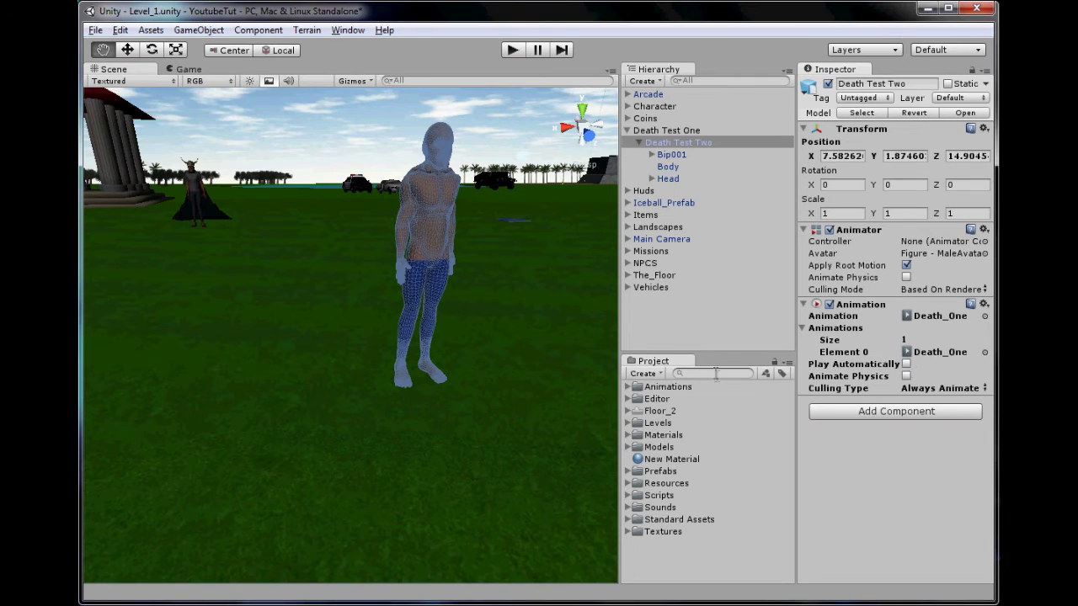
Step: Search the project for "enemy", attach the Enemy_Collisions script to Death Test Two, and clear the search
type("enemy")
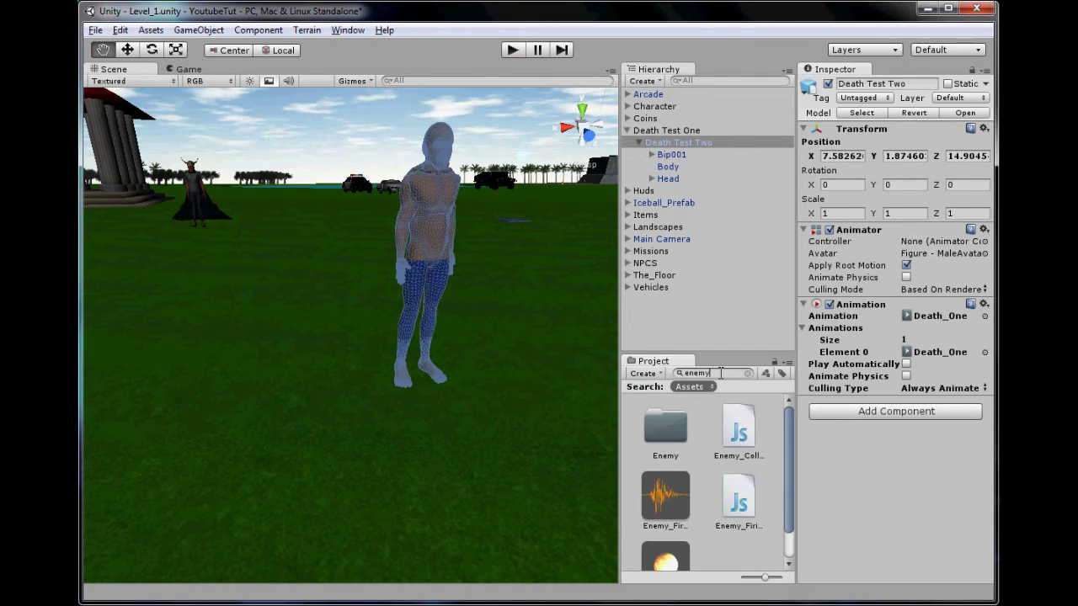
left_click_drag(718, 448, 935, 497)
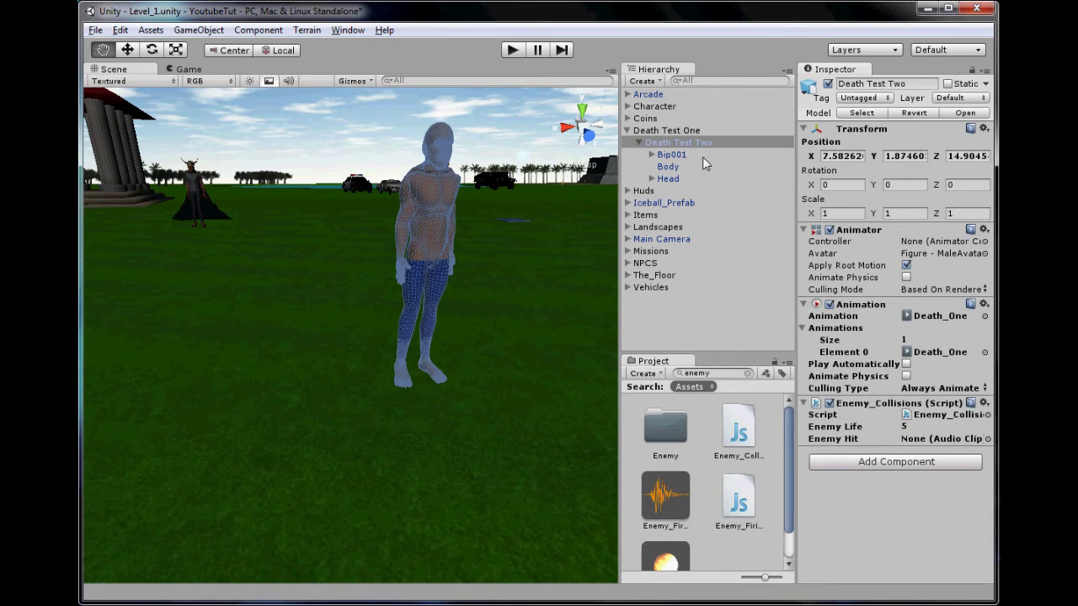
left_click(747, 373)
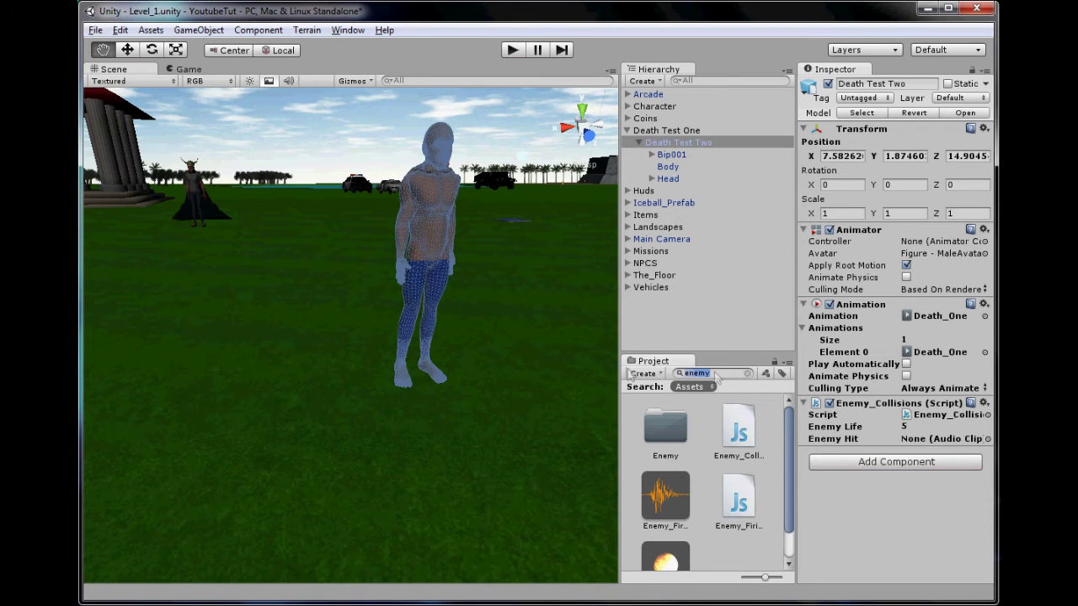
Step: Add a Box Collider physics component to Death Test Two
left_click(667, 143)
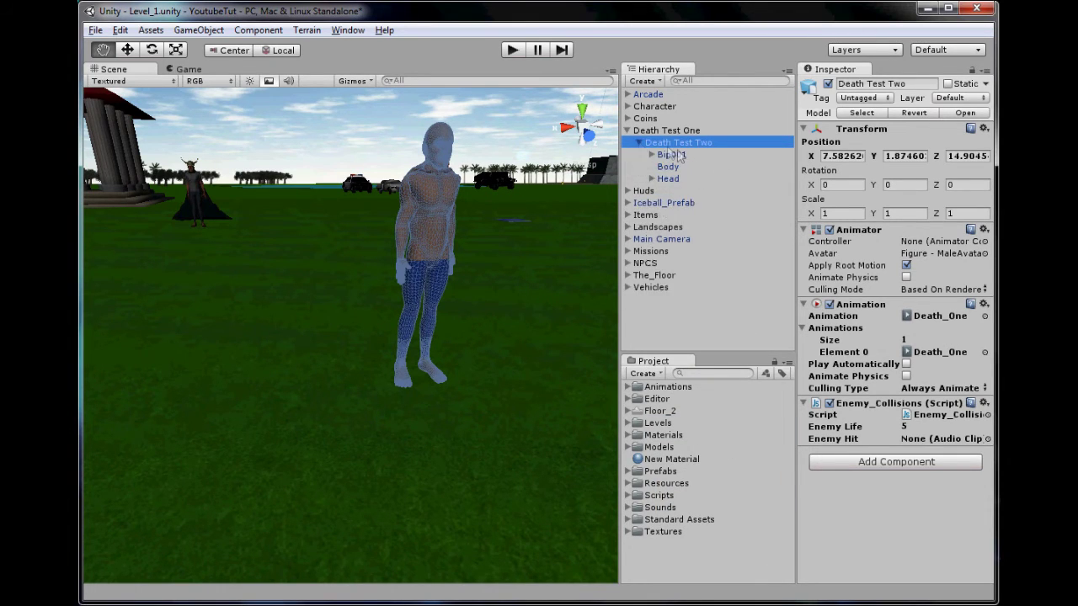
left_click(258, 30)
mouse_move(295, 96)
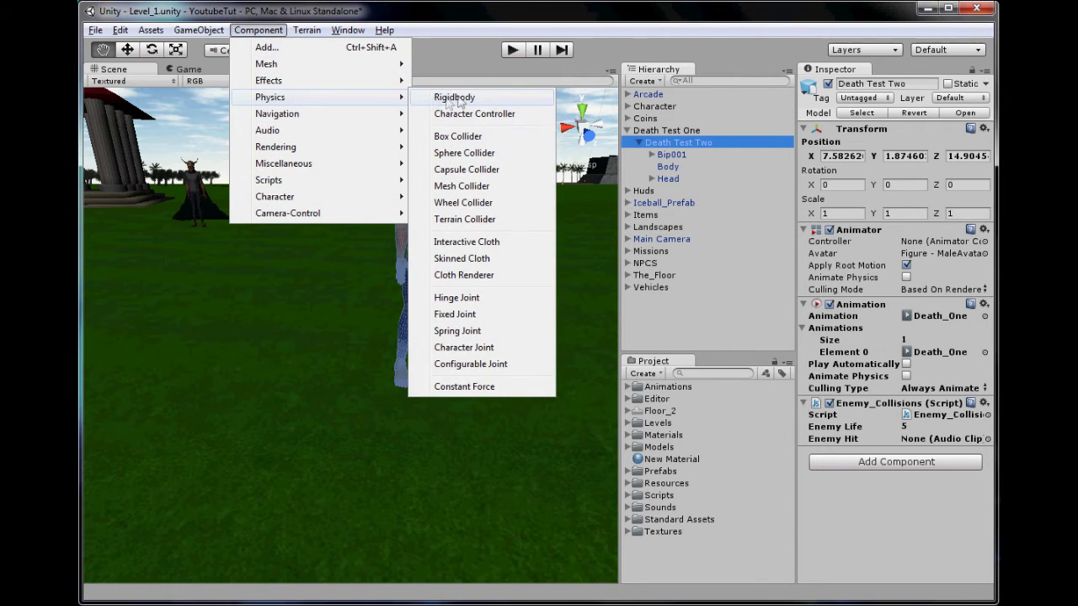
left_click(476, 139)
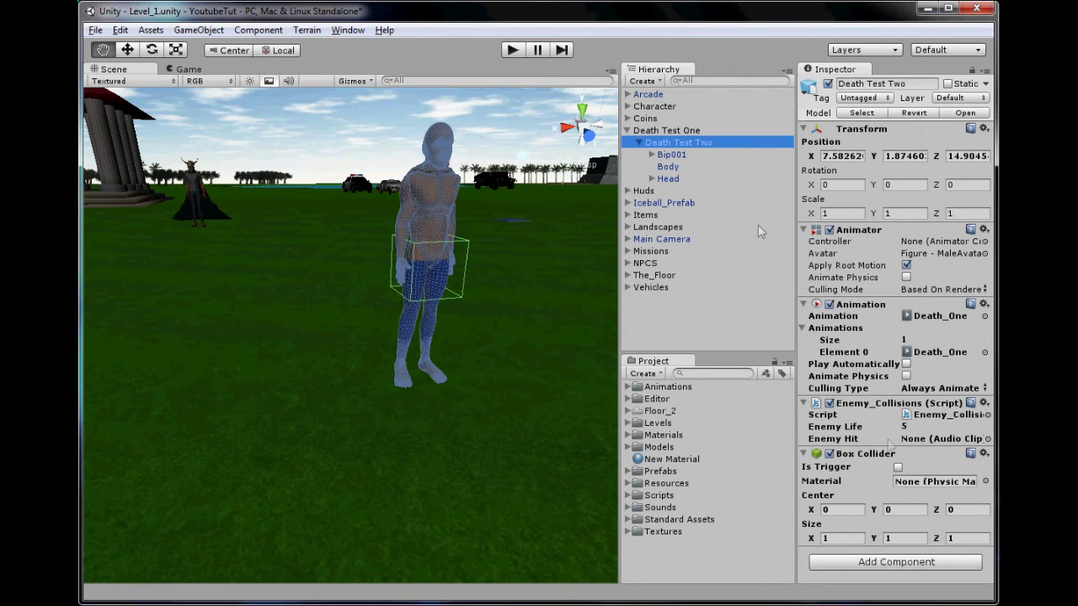
Step: Set the Y size of Death Test Two's Box Collider to 4.66 so it spans the character's height
left_click(670, 133)
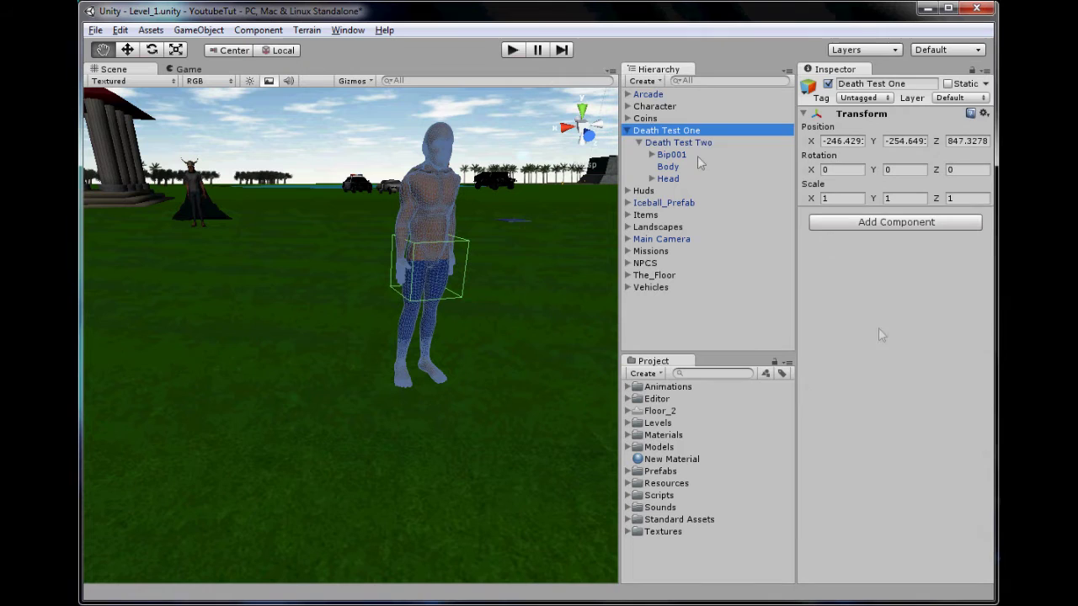
left_click(689, 144)
left_click_drag(478, 285, 431, 320)
scroll(430, 320, "up", 2)
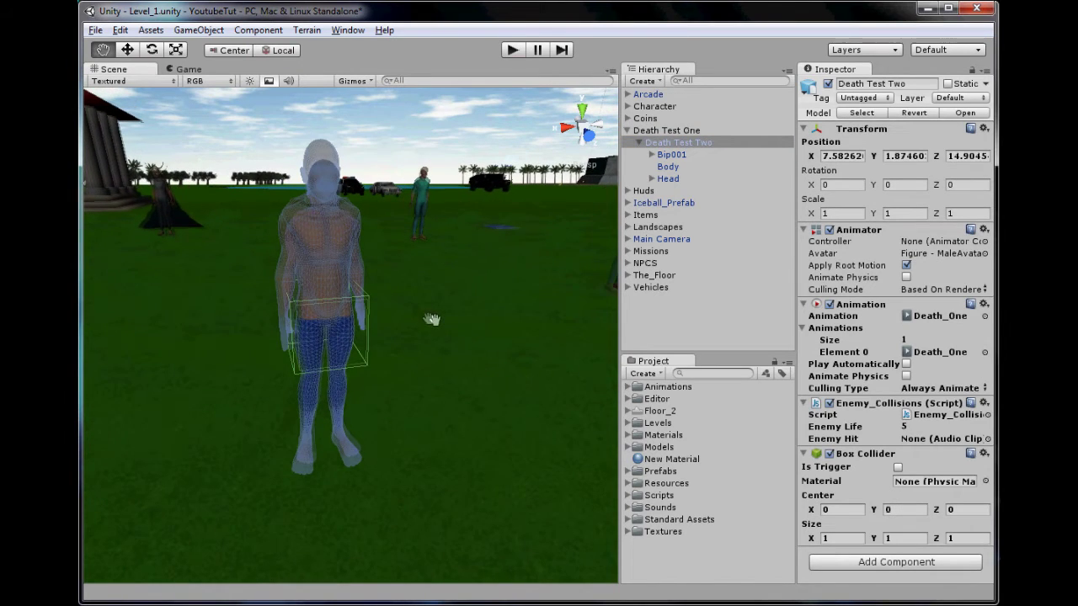
left_click_drag(873, 538, 974, 528)
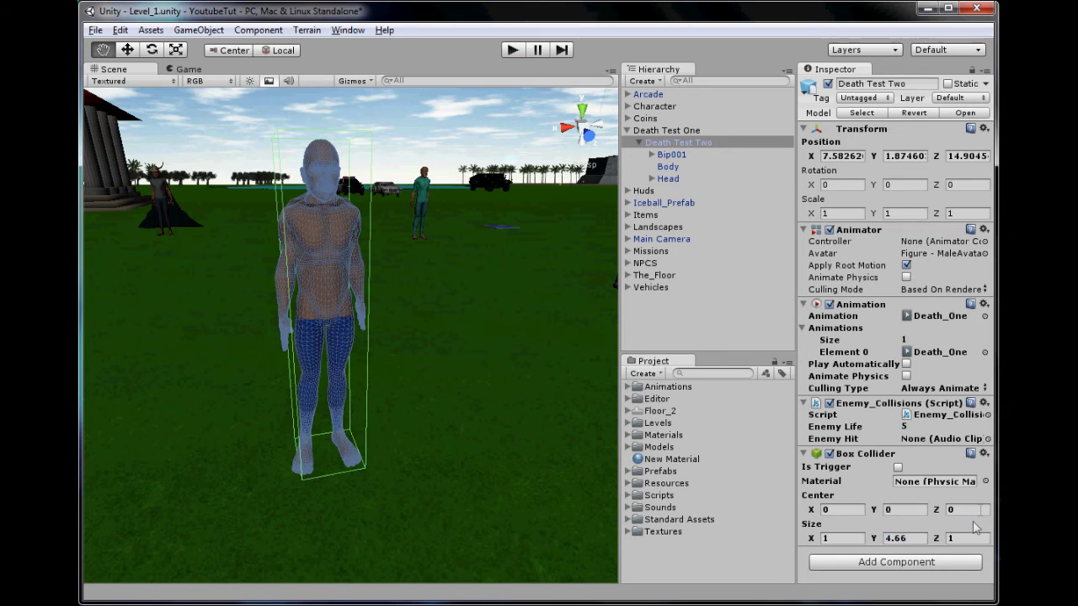
Step: Open the Enemy_Collisions script in Notepad++, check which collision function it uses, and return to Unity
double_click(941, 416)
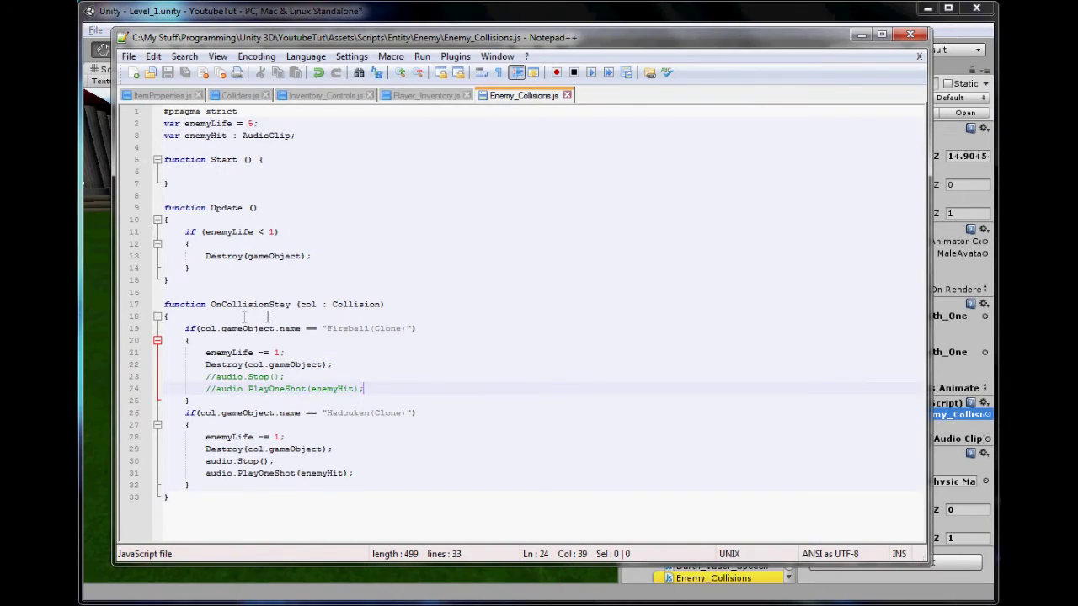
left_click_drag(221, 304, 286, 304)
left_click(861, 35)
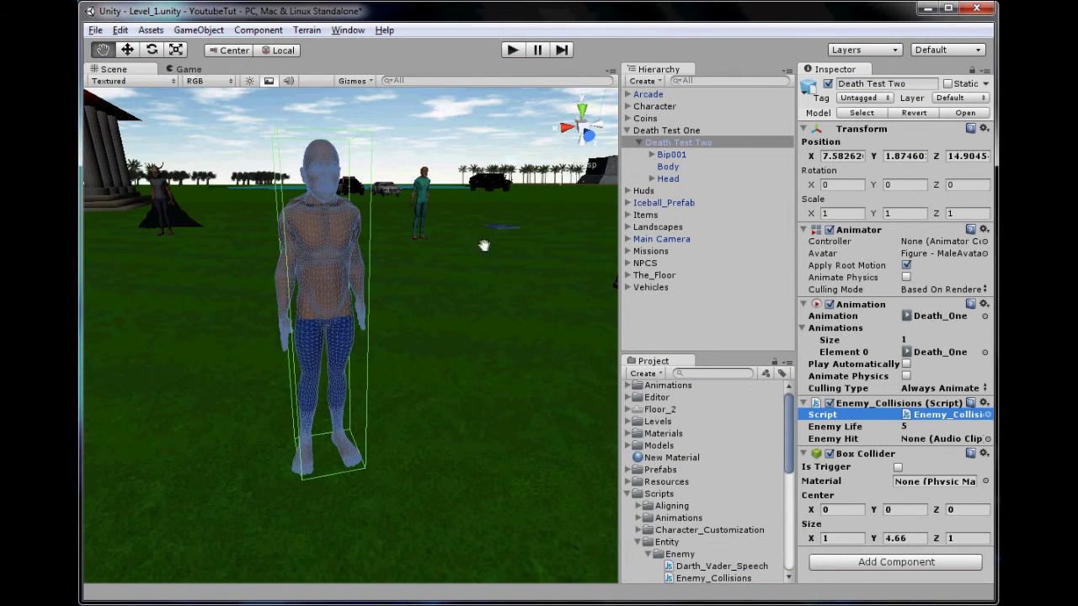
Step: Widen Death Test Two's Box Collider to size X 2.03 and Z 1.64, checking it around the character
left_click_drag(484, 245, 515, 320)
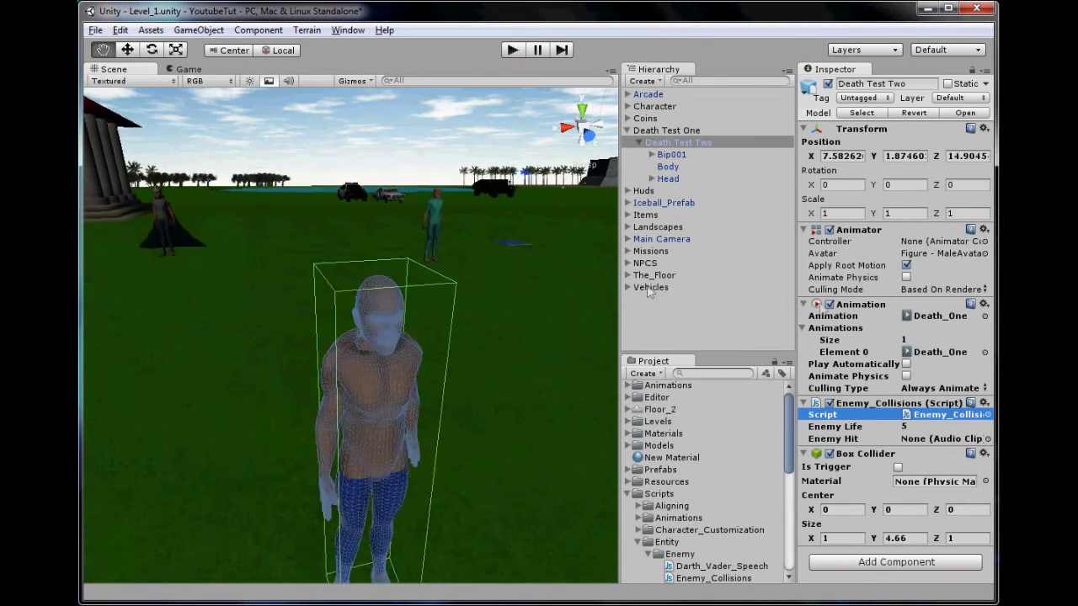
left_click_drag(812, 539, 853, 543)
left_click_drag(937, 543, 963, 548)
left_click_drag(534, 380, 399, 335, "alt")
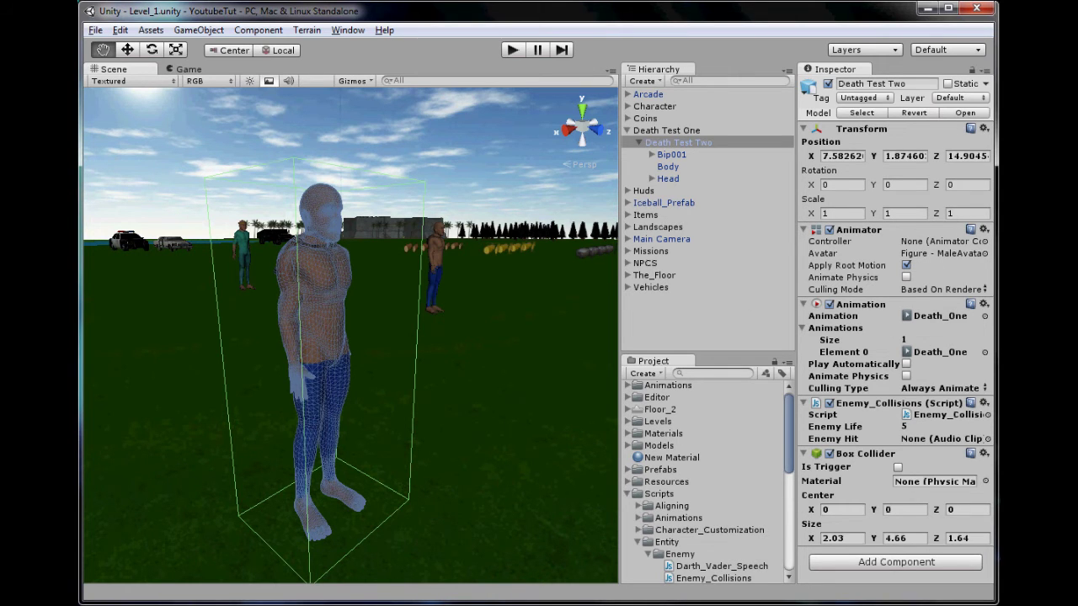
Step: Switch to Enemy_Collisions.js in Notepad++ and examine the Fireball(Clone) block of OnCollisionStay, including its life reduction and Destroy call
key("alt+Tab")
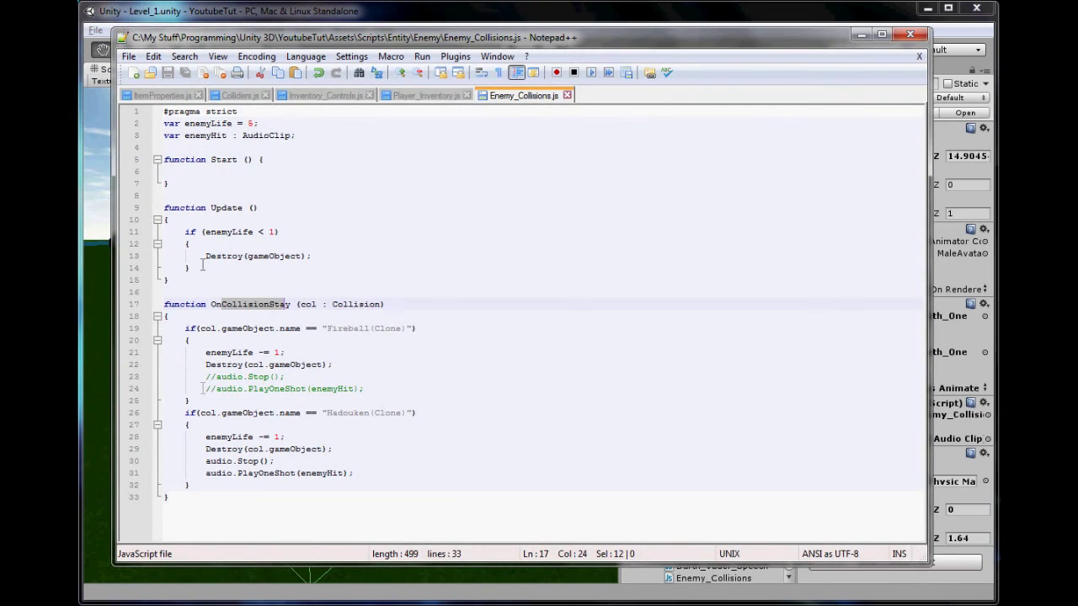
left_click_drag(186, 330, 569, 334)
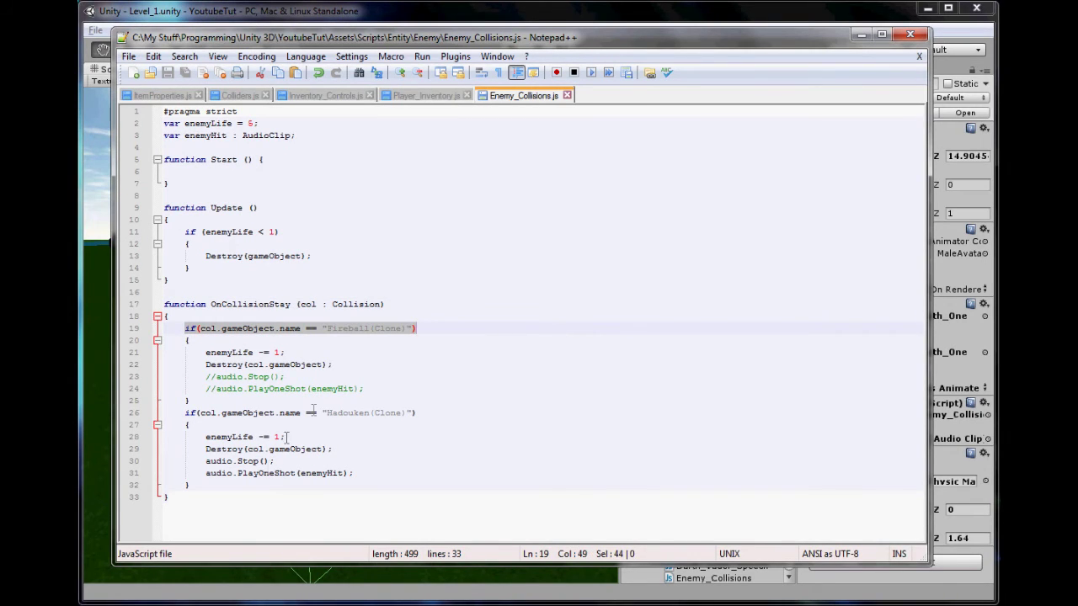
left_click_drag(203, 352, 325, 350)
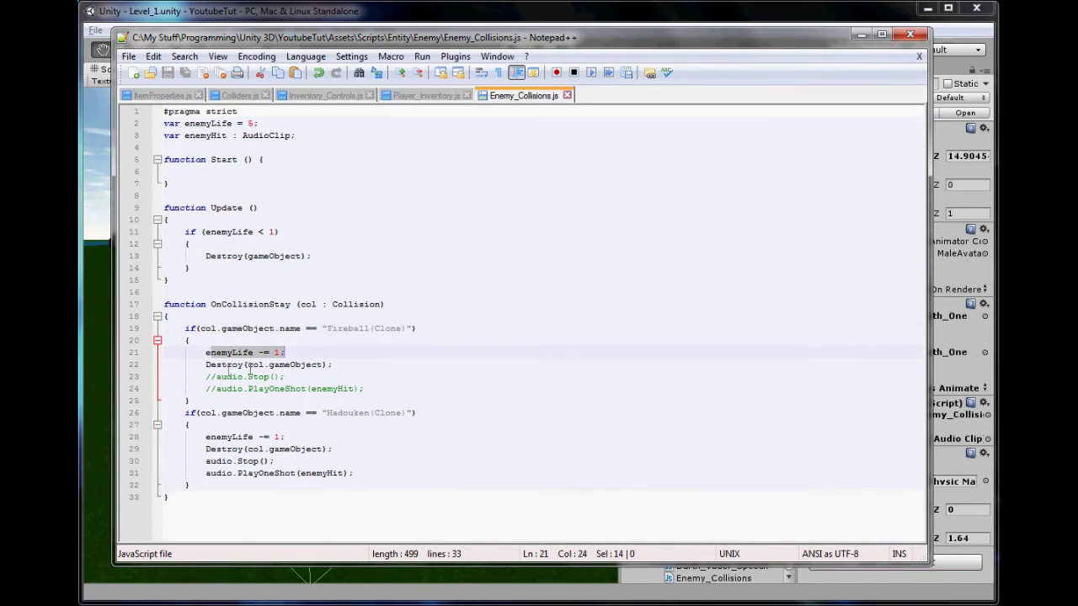
left_click_drag(203, 365, 362, 365)
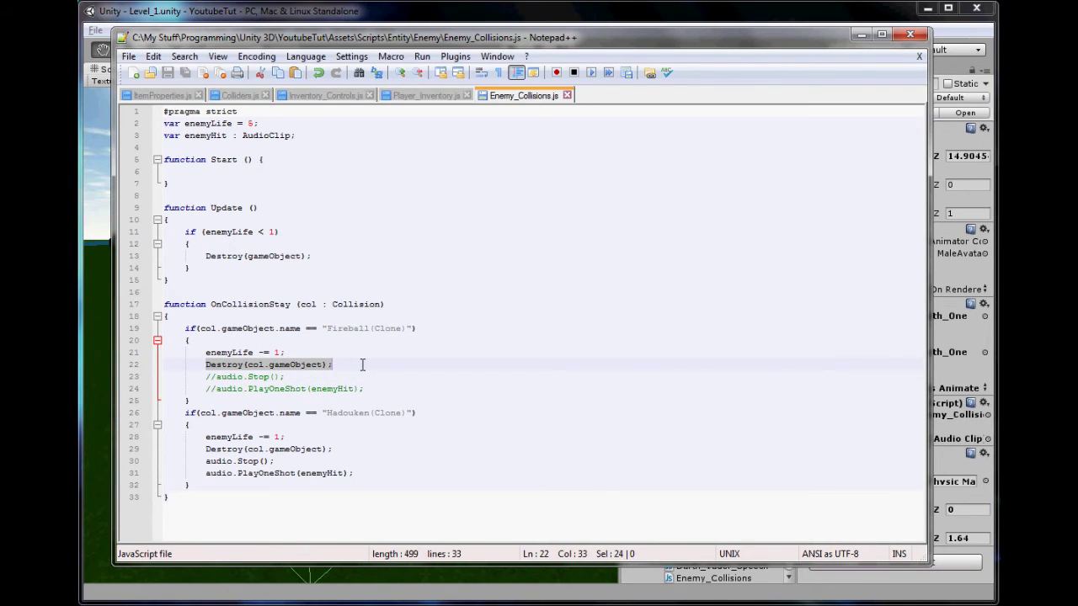
left_click(363, 365)
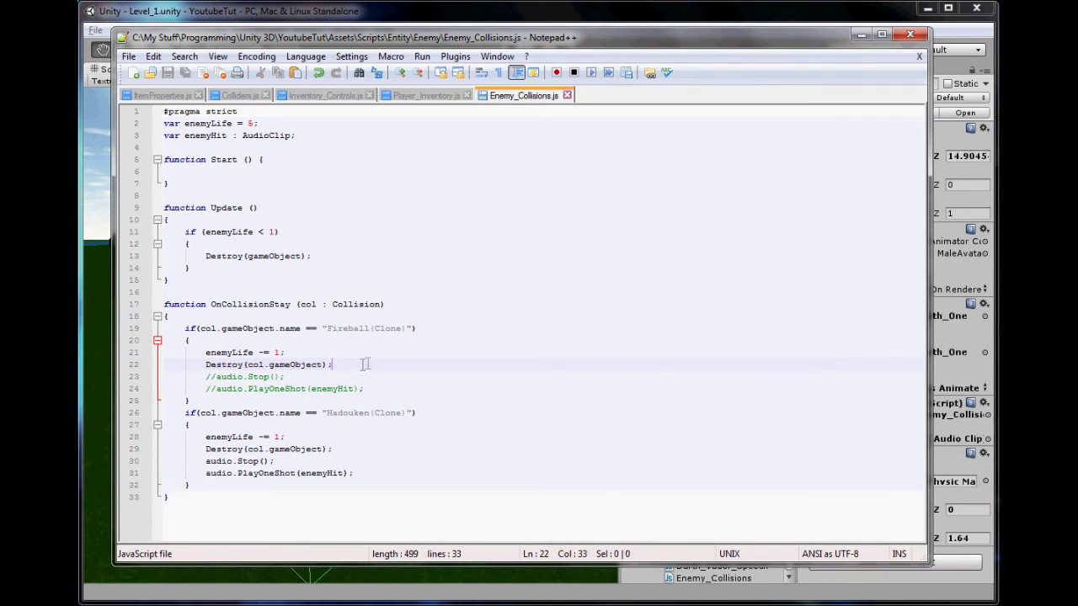
left_click_drag(371, 365, 202, 362)
left_click(356, 372)
Step: Examine the enemyLife condition and the Destroy(gameObject) call in the Update function
left_click_drag(198, 224, 243, 216)
left_click_drag(310, 236, 142, 233)
left_click_drag(333, 256, 206, 256)
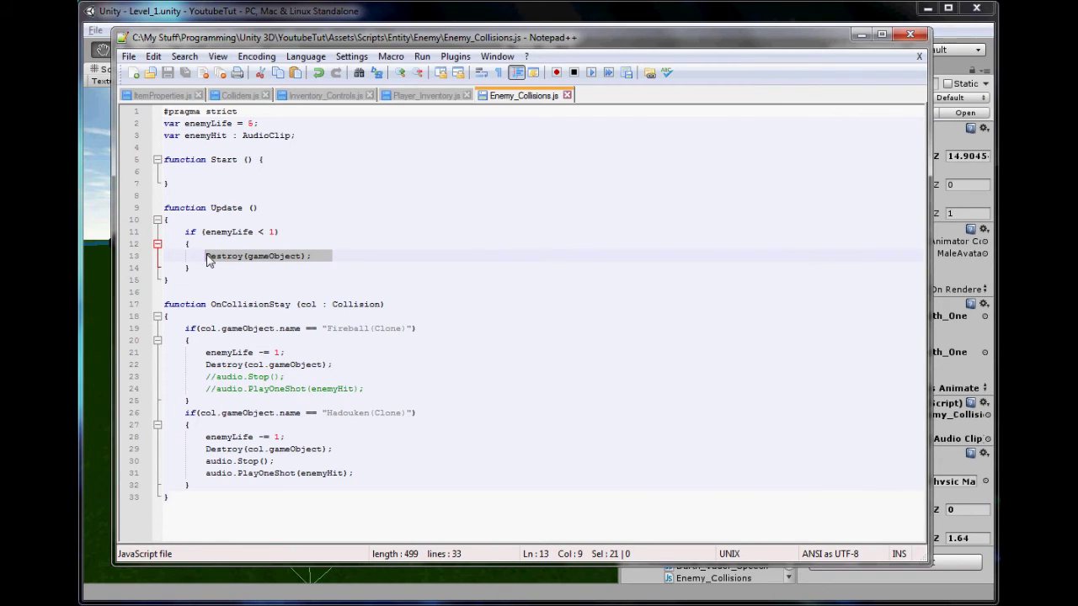
left_click(339, 256)
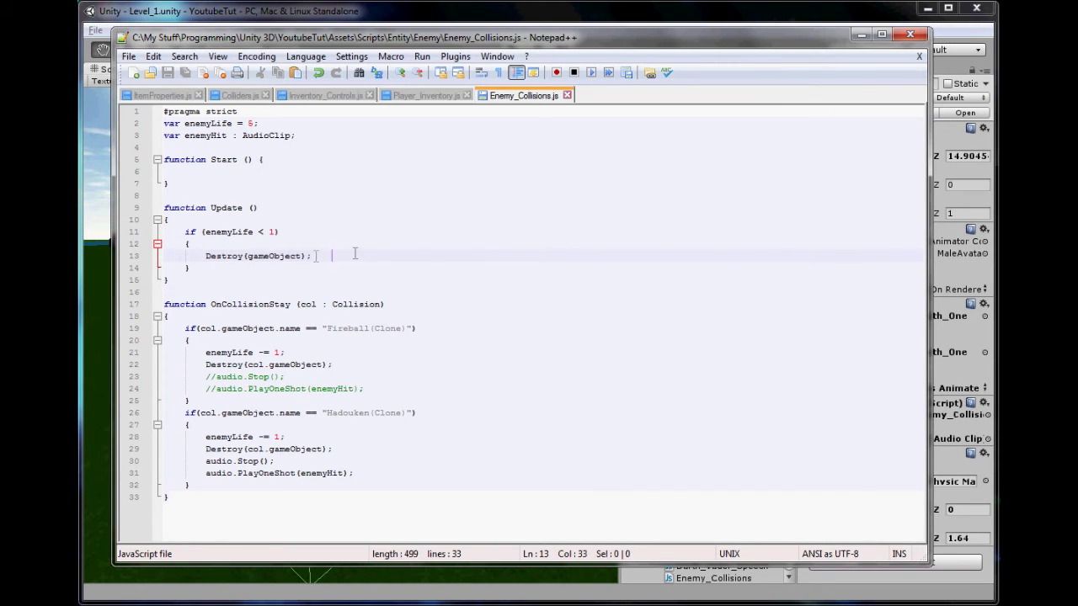
left_click_drag(355, 253, 205, 256)
left_click(204, 256)
Step: Rename the script's Update function to lowercase update
left_click(217, 208)
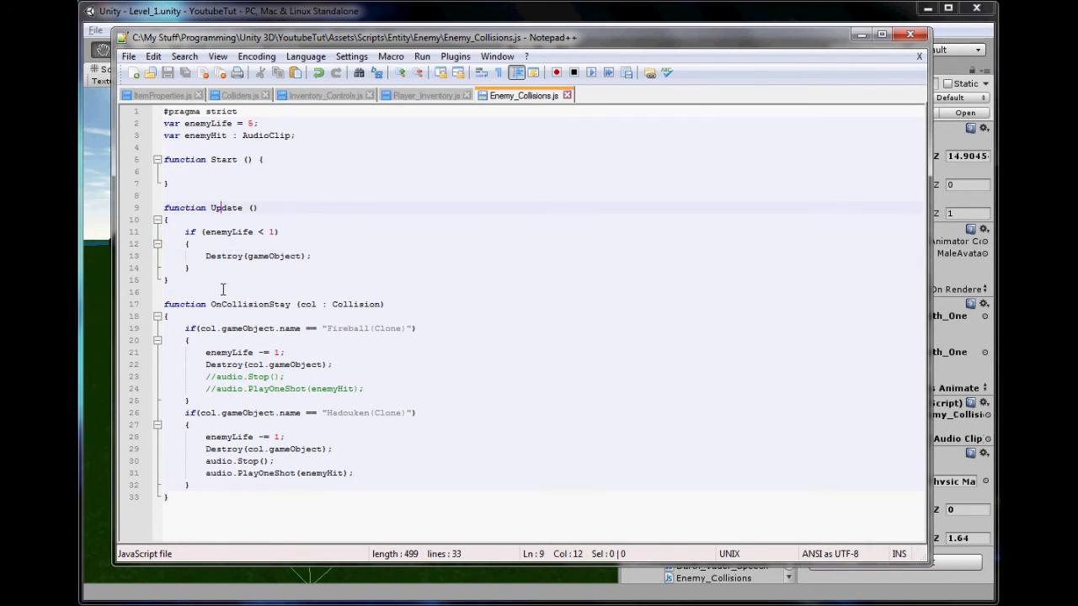
key("BackSpace")
type("u")
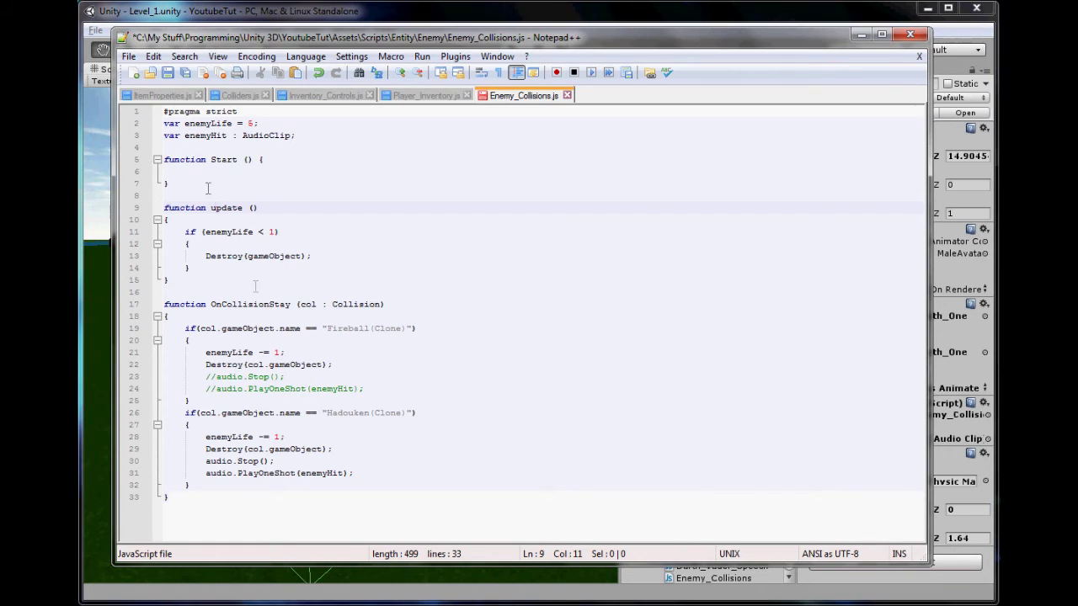
Step: Add the line this.Animation.Play(Death_One); below Destroy(col.gameObject); in the Fireball block, narrowing the editor window to see the animation name
left_click(211, 366)
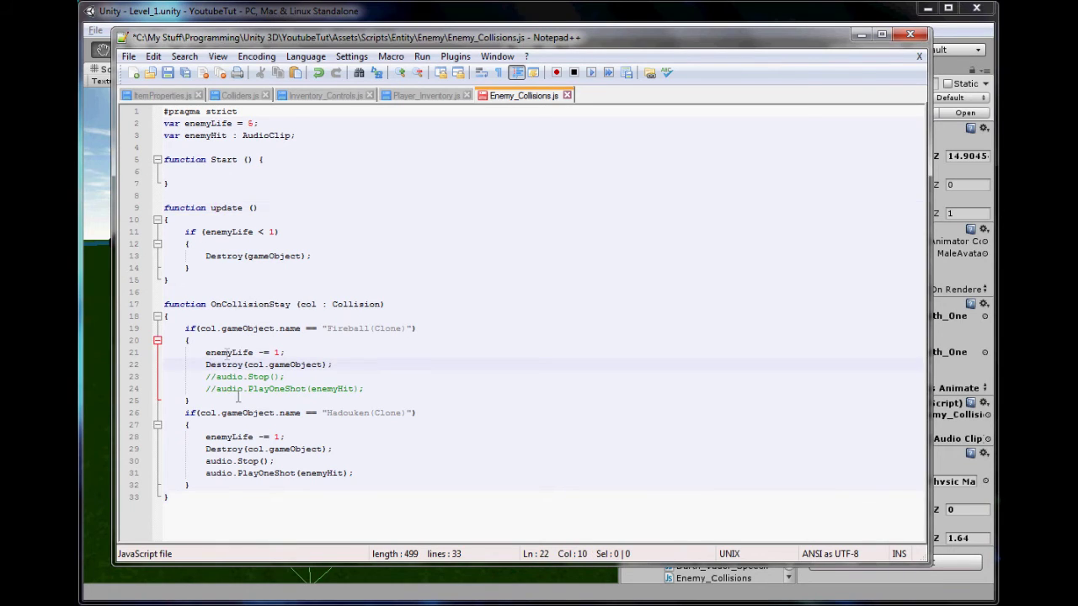
key("Return")
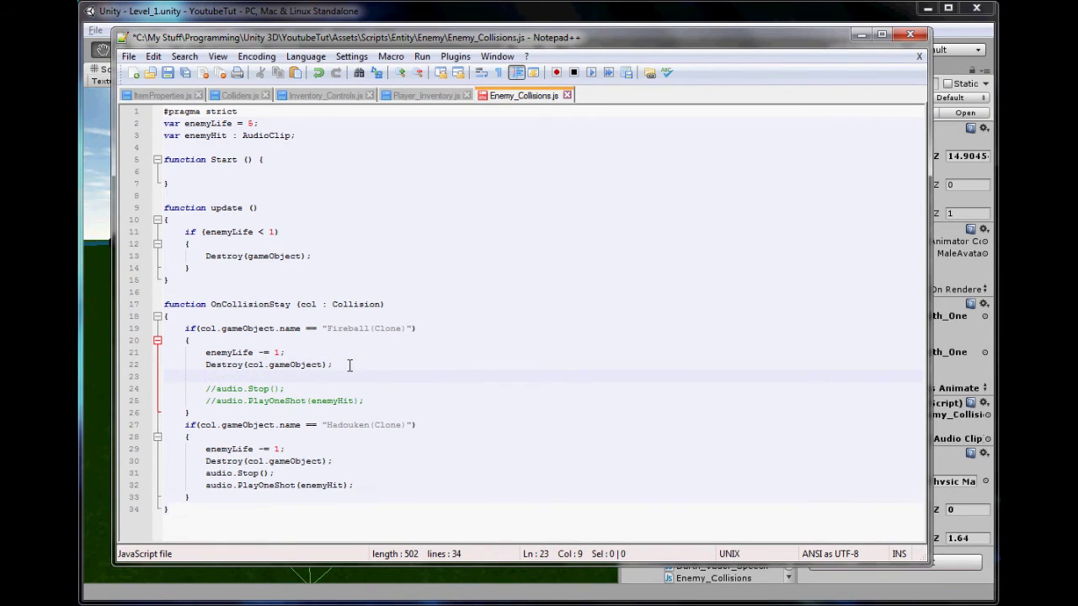
type("this.Animation.Play(")
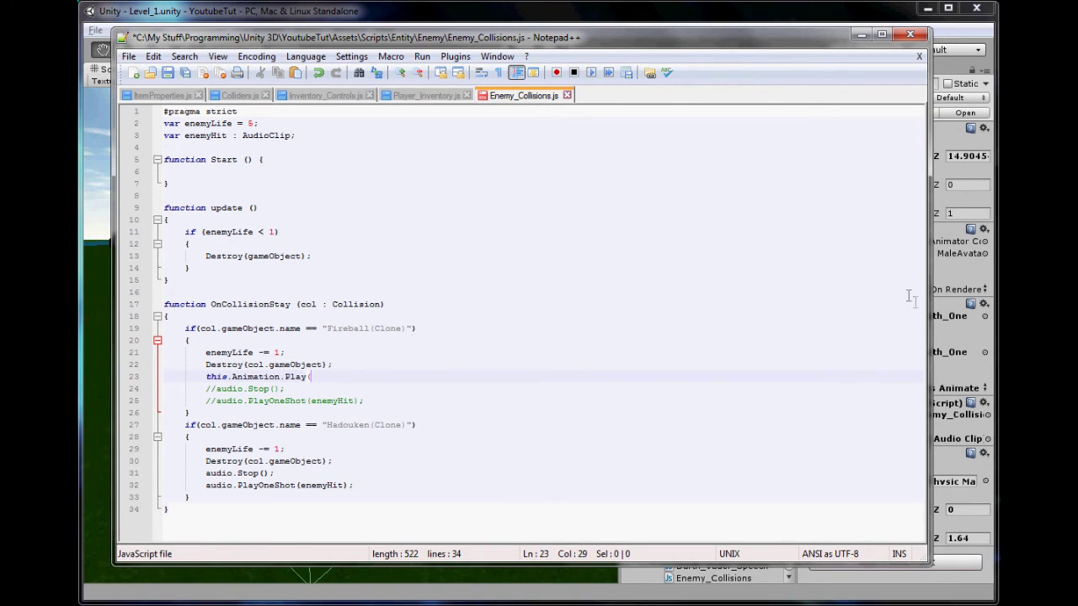
left_click_drag(931, 312, 876, 310)
type("mation.Play(De")
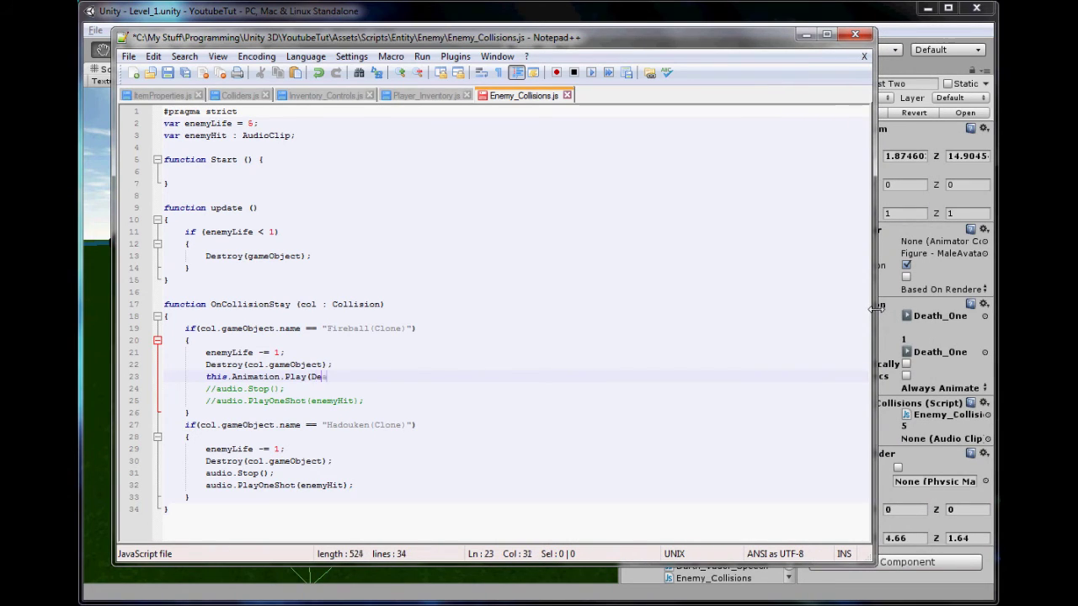
type("ath_One\");")
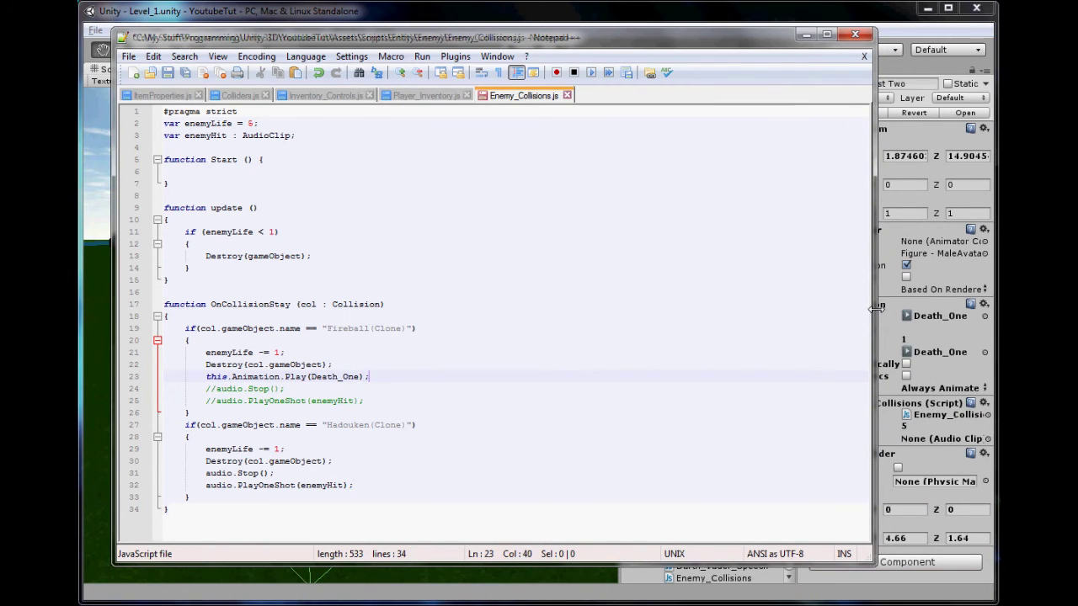
Step: Enclose Death_One in double quotation marks in the Play call and save Enemy_Collisions.js
key("Left")
key("Left")
type("\"")
key("Left")
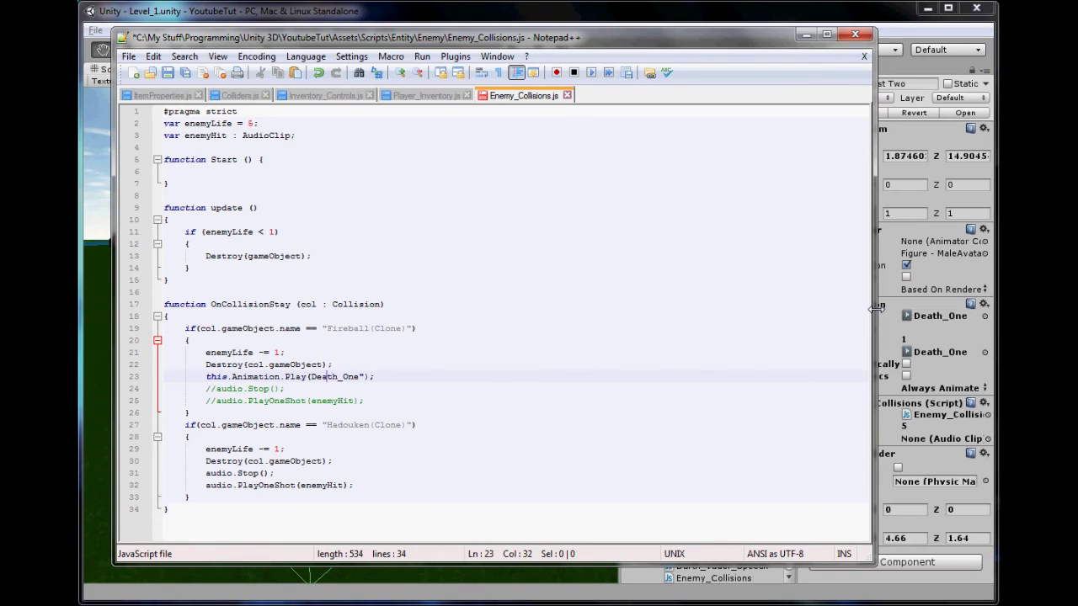
type("\"")
key("ctrl+s")
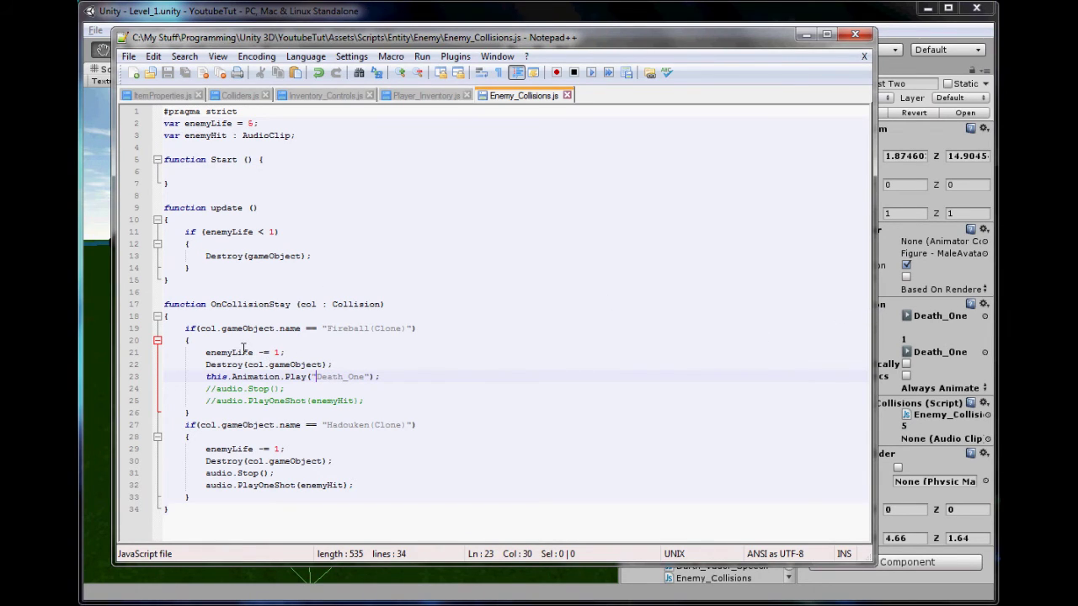
Step: Copy the if (enemyLife < 1) block from update into the Fireball block below Destroy(col.gameObject); and indent it one level
left_click_drag(205, 376, 400, 371)
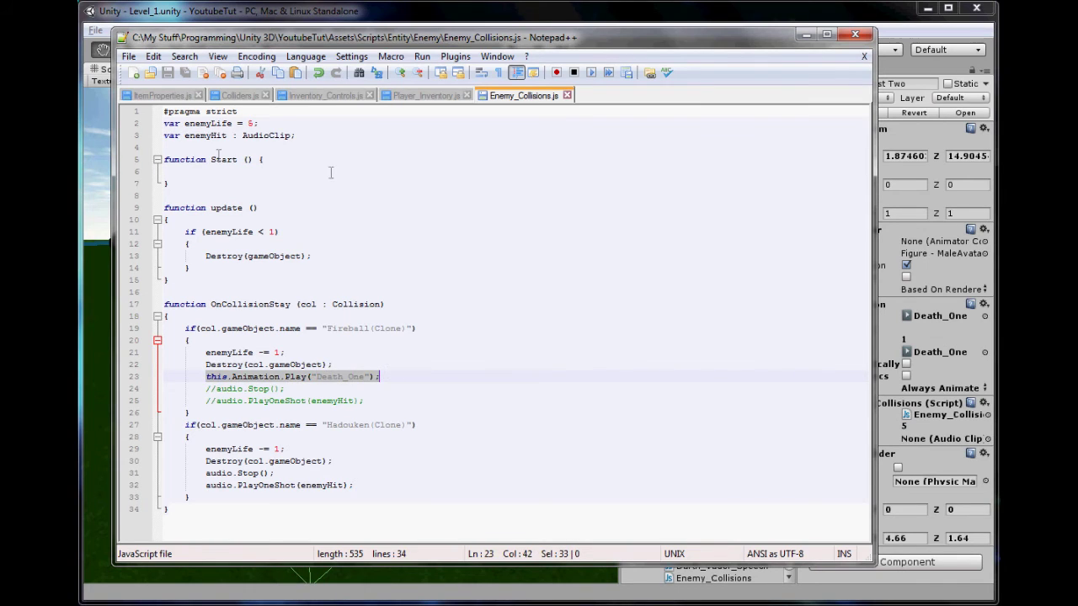
left_click_drag(198, 270, 169, 220)
key("ctrl+c")
left_click(350, 366)
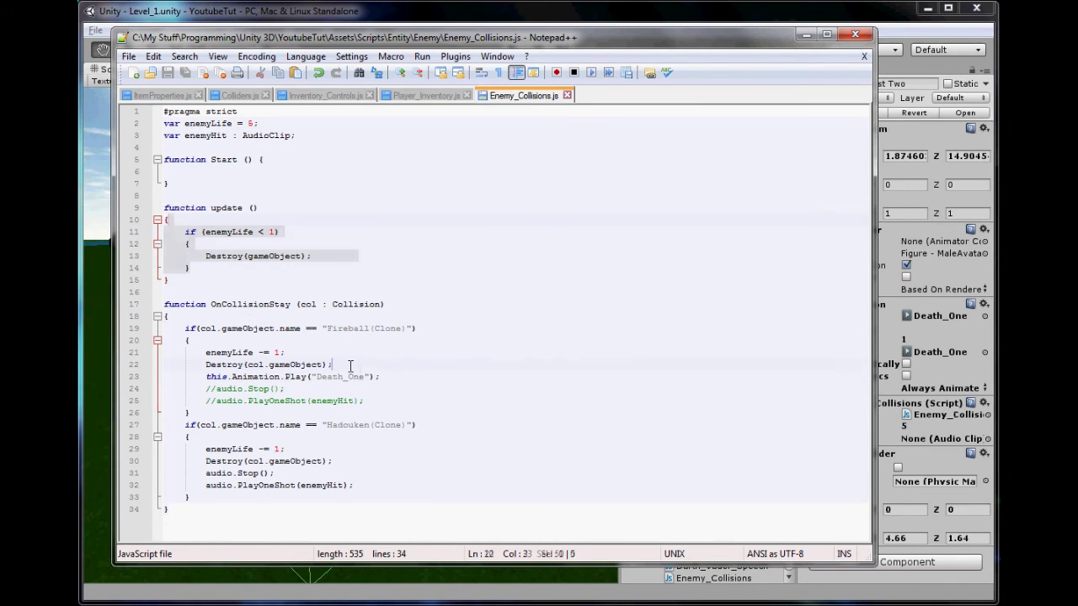
key("ctrl+v")
left_click_drag(165, 377, 222, 413)
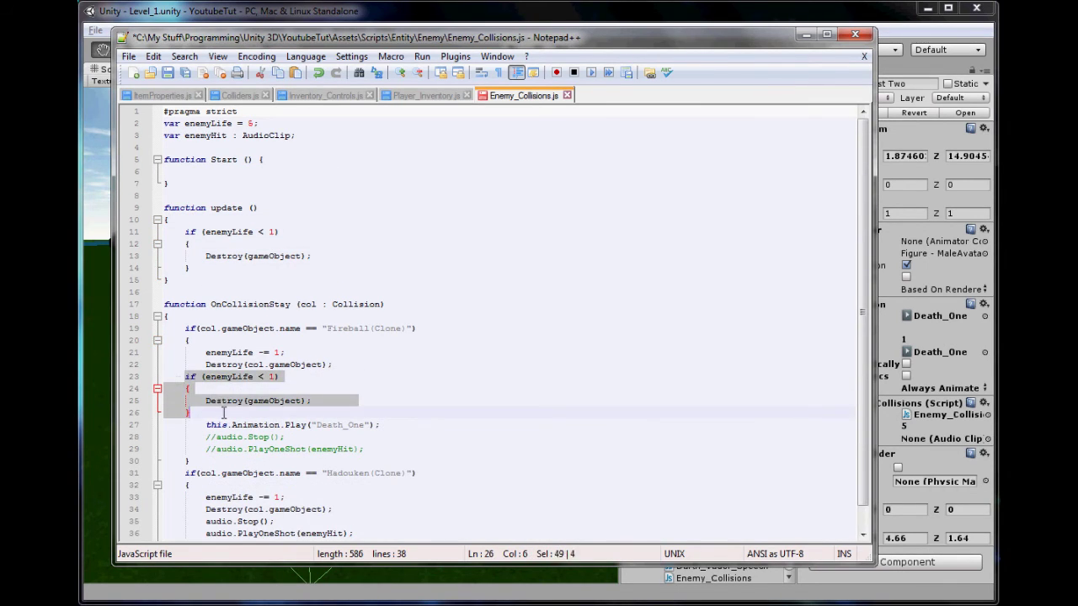
key("Tab")
Step: Move the Death_One Play call inside the copied if block in place of Destroy(gameObject);, indent it and save the script
left_click_drag(379, 426, 218, 389)
key("ctrl+x")
key("ctrl+v")
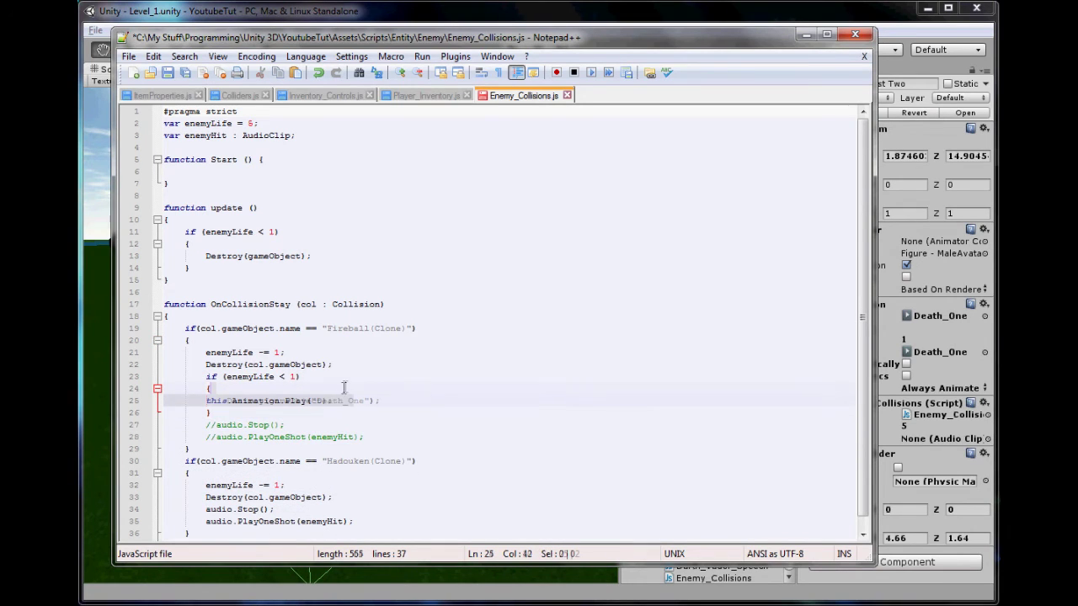
key("ctrl+s")
left_click(193, 405)
key("Tab")
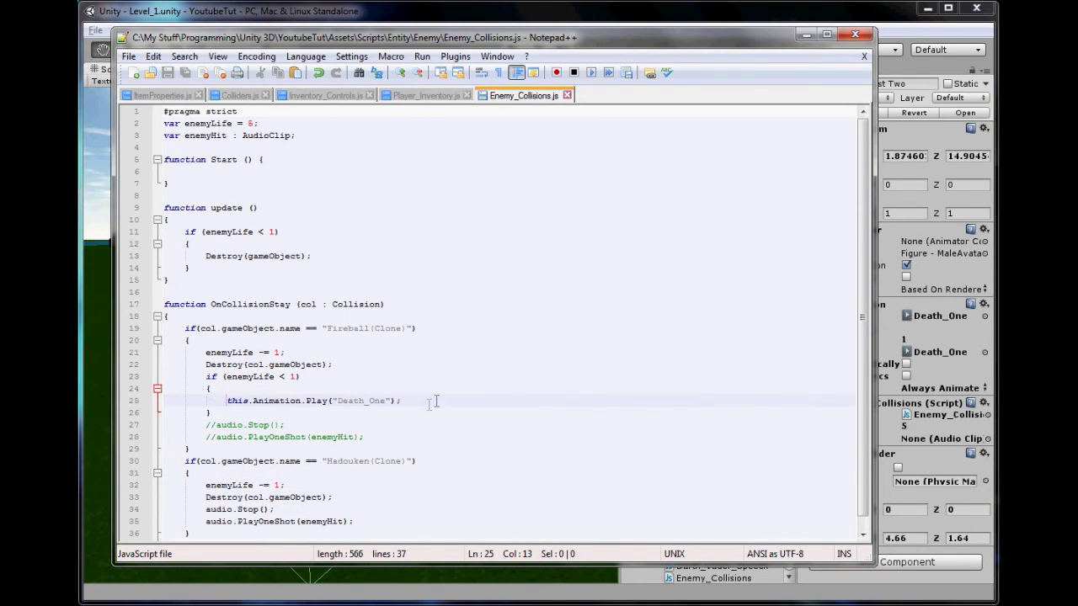
Step: Add the line this.collider.isTrigger = true; below the Death_One Play call and save the script
left_click_drag(434, 402, 155, 404)
left_click(603, 435)
left_click(447, 400)
key("Return")
type("this.co")
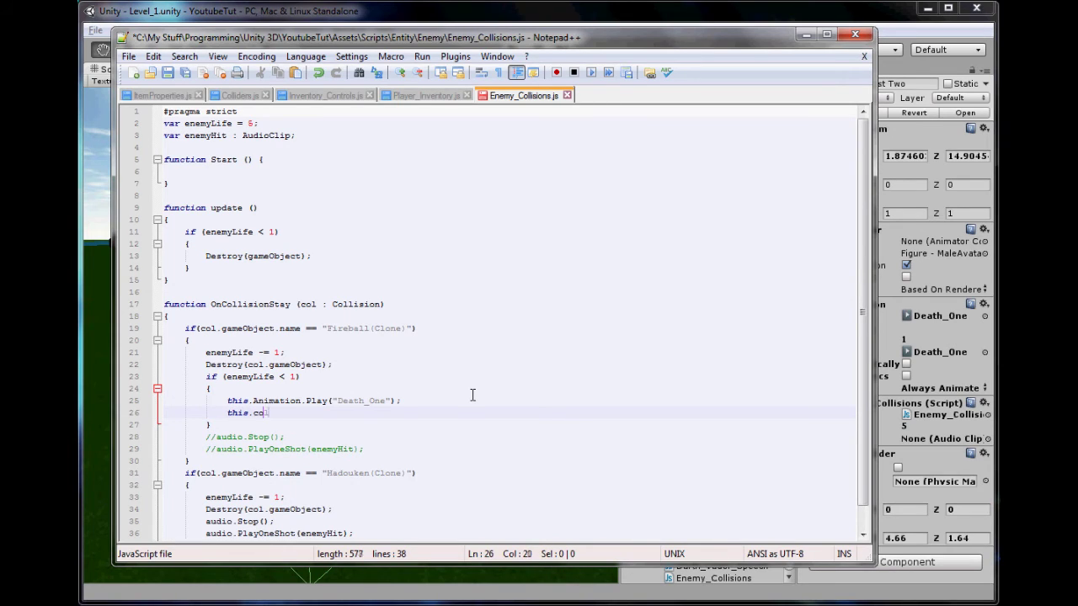
type("llider.isTrigger = true;")
key("ctrl+s")
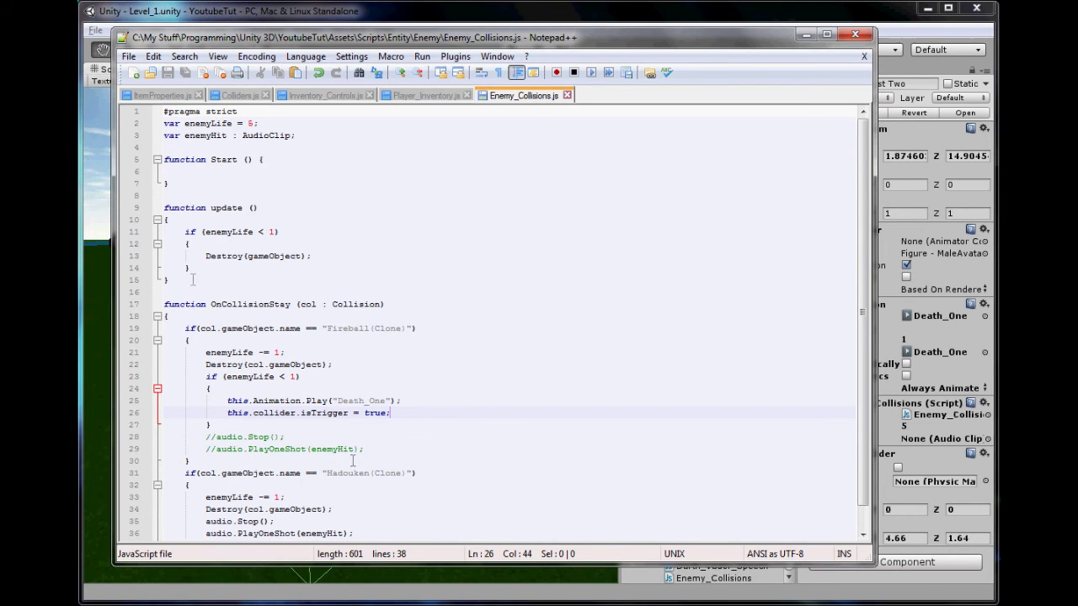
Step: Check the script's compile error in Unity, insert gameObject. before Animation in the Play call and save the script
left_click(105, 156)
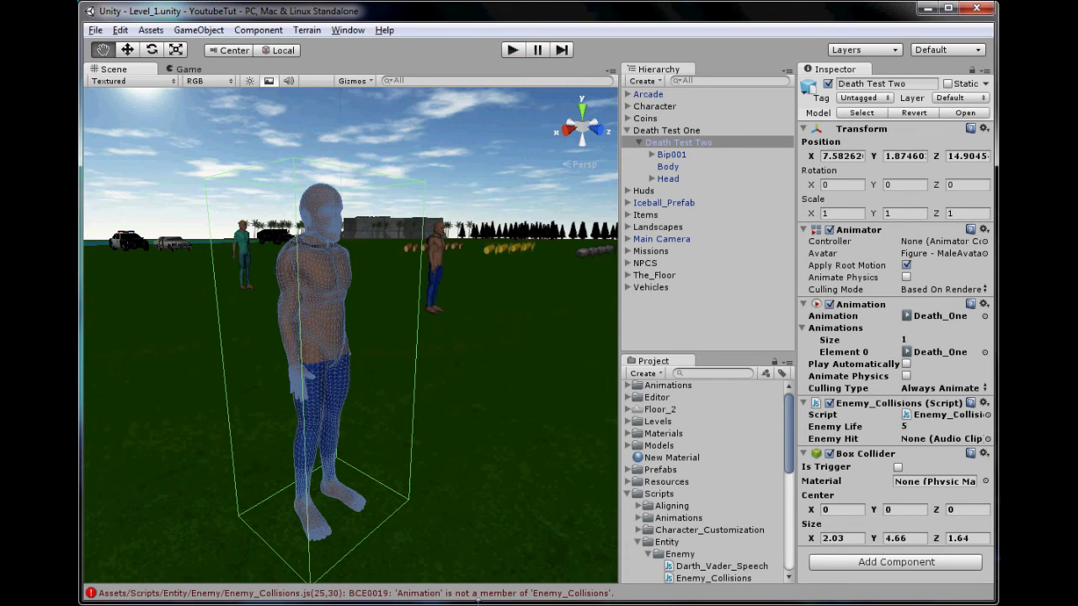
double_click(496, 594)
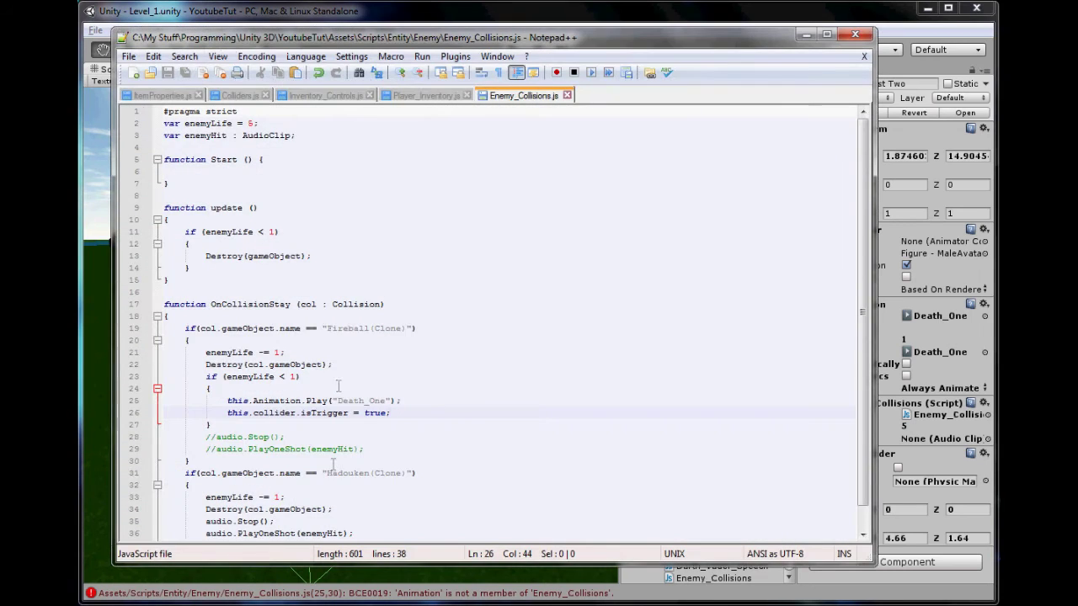
left_click(253, 402)
type("gameO")
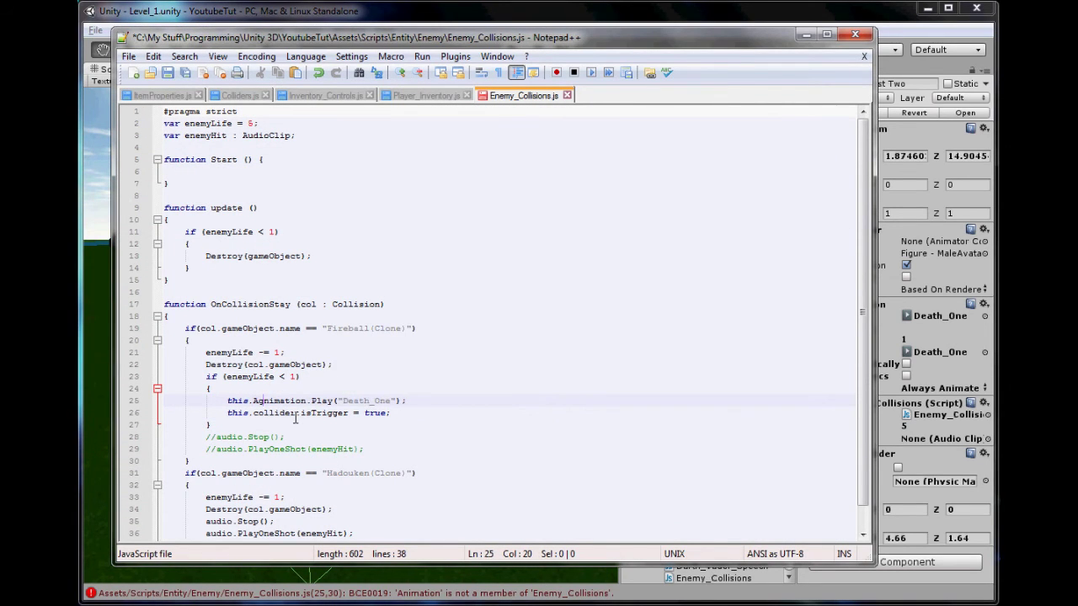
type("bject.")
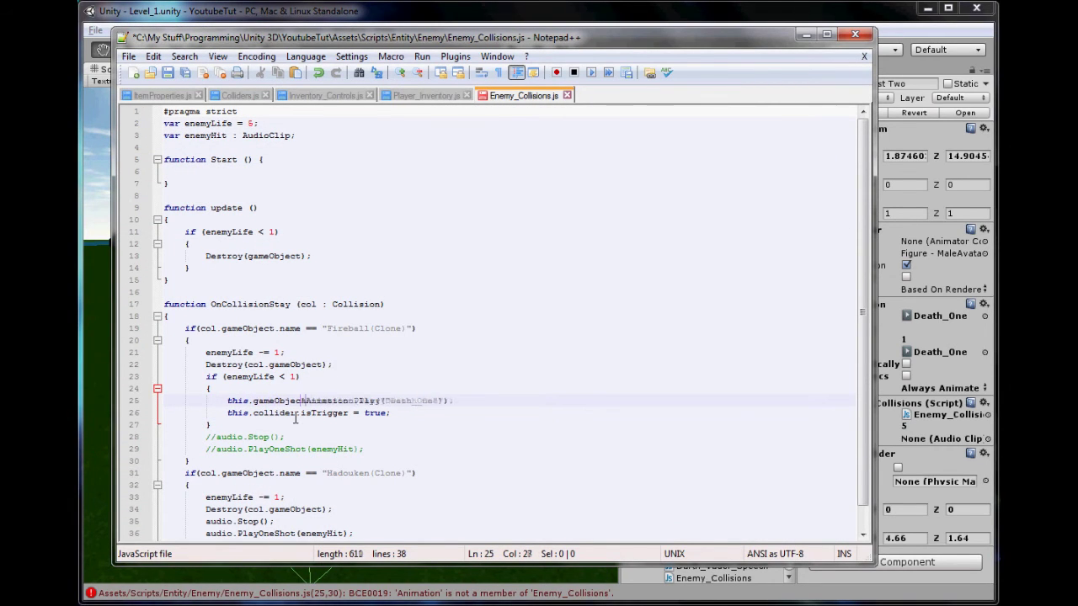
key("ctrl+s")
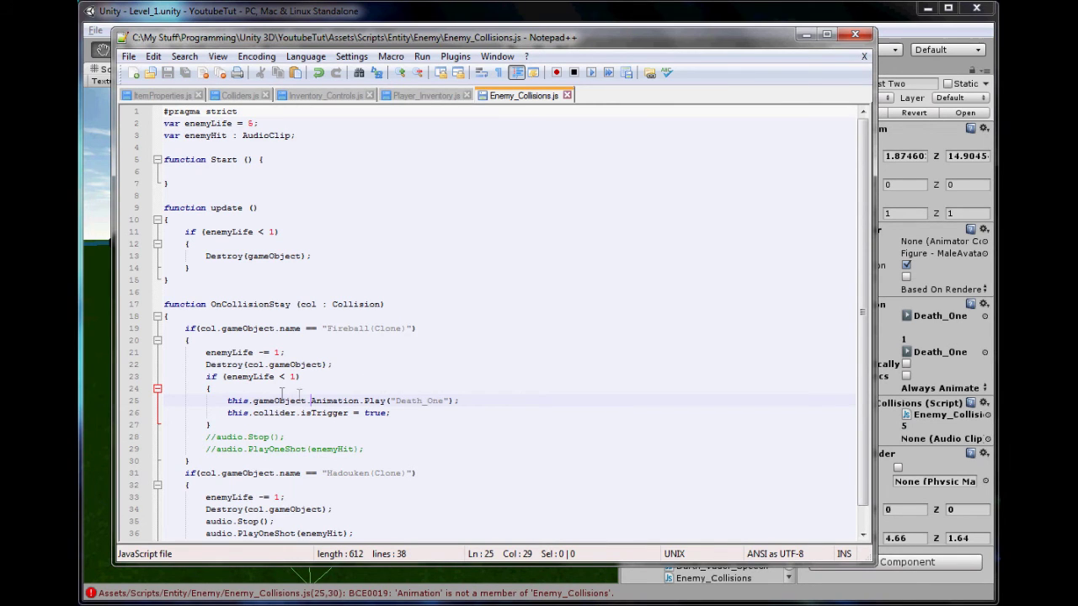
Step: Recheck the compile error in Unity, change Animation to lowercase animation in the Play call and save the script
left_click(101, 187)
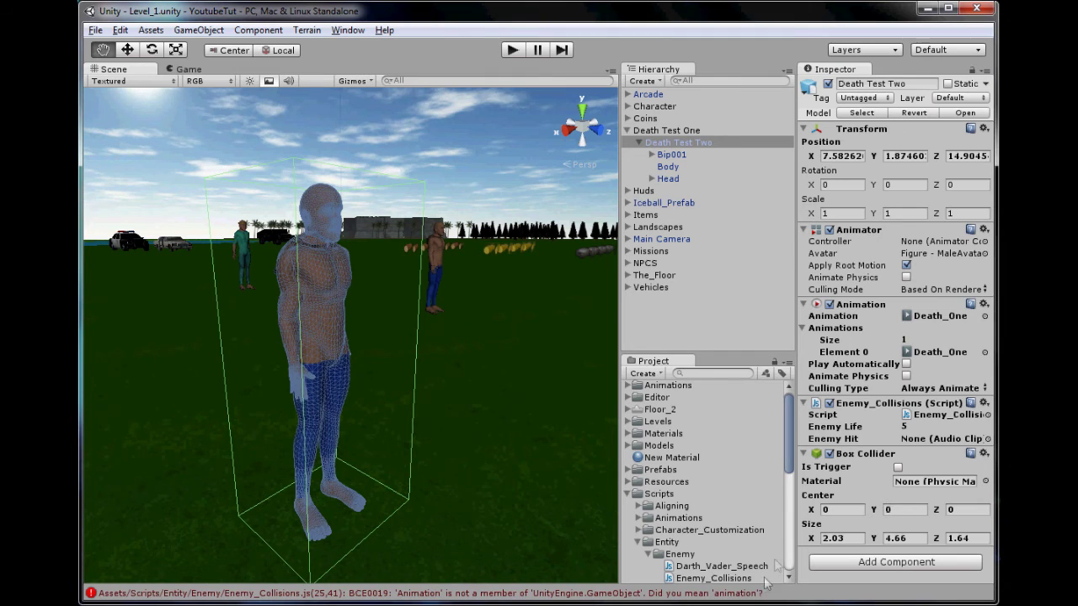
double_click(753, 593)
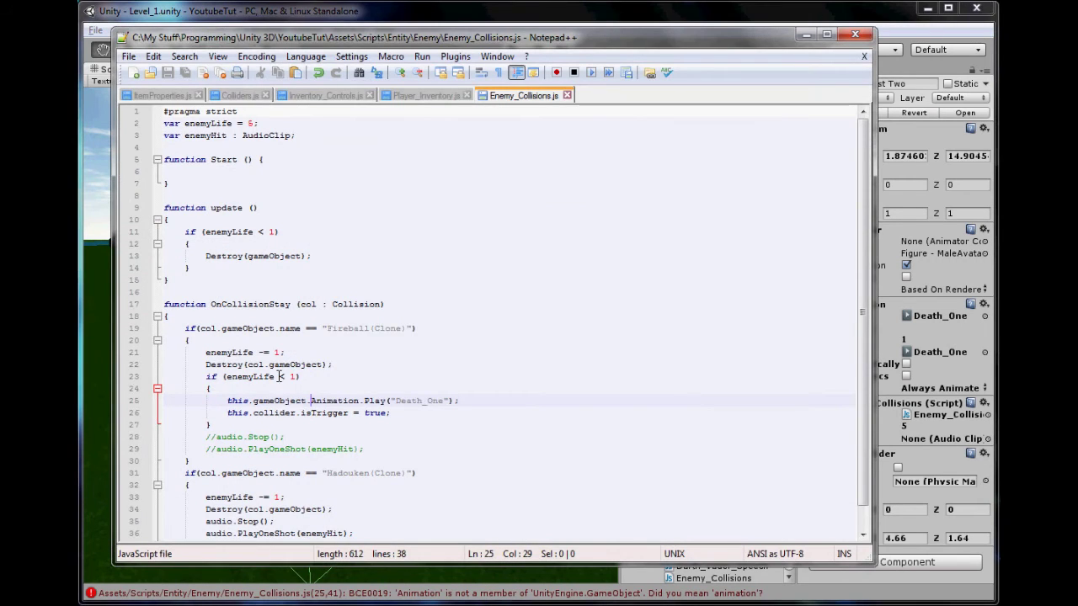
key("Delete")
type("a")
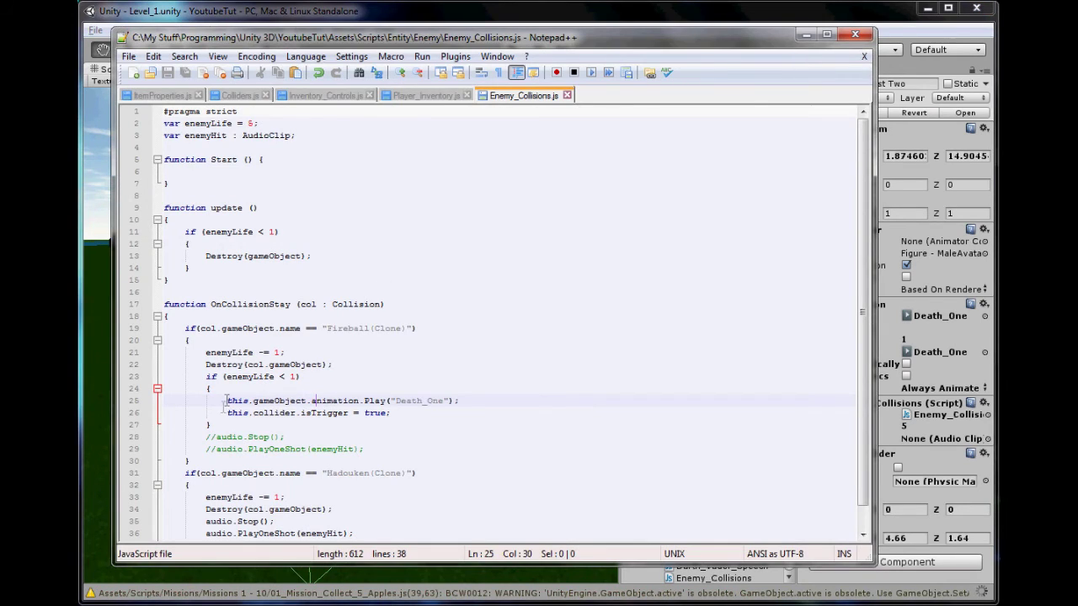
Step: Examine the parts of the this.gameObject.animation.Play("Death_One"); call and the collider.isTrigger line
left_click_drag(226, 401, 307, 401)
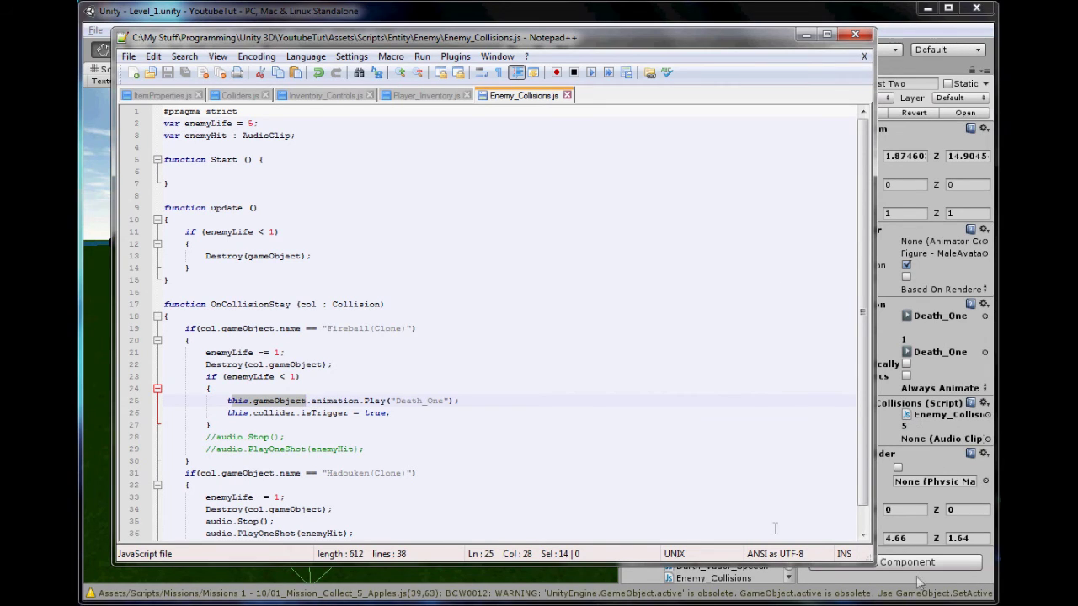
double_click(243, 402)
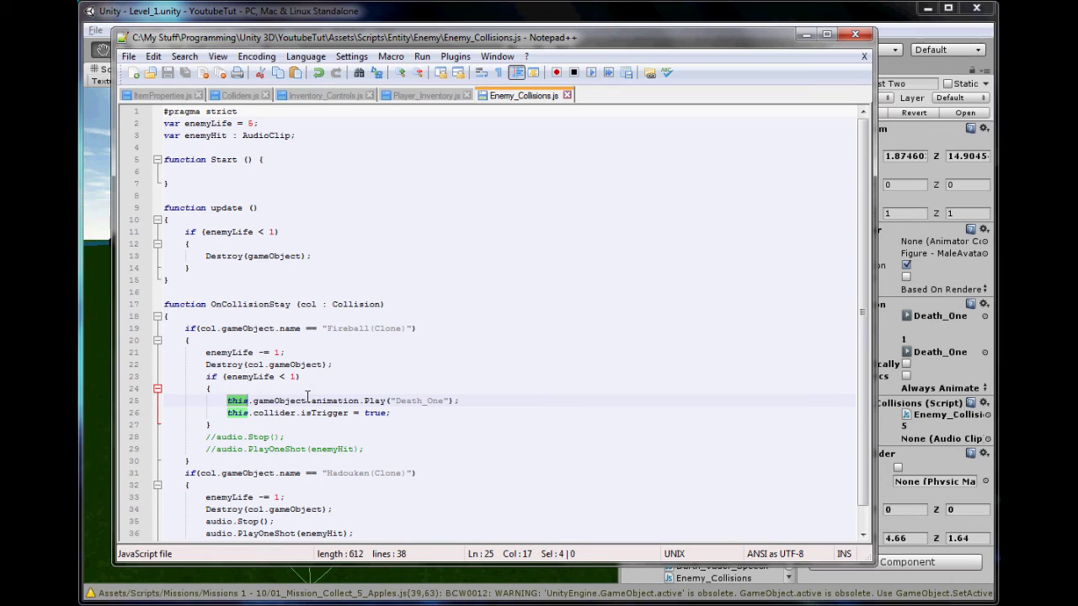
left_click_drag(305, 402, 388, 402)
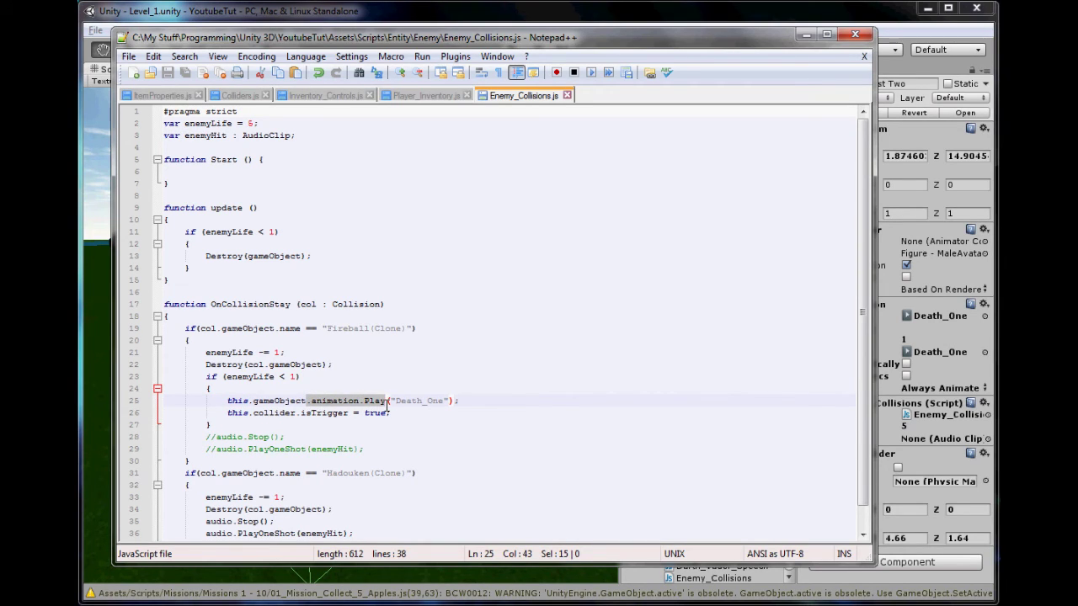
left_click_drag(389, 402, 442, 402)
left_click(524, 413)
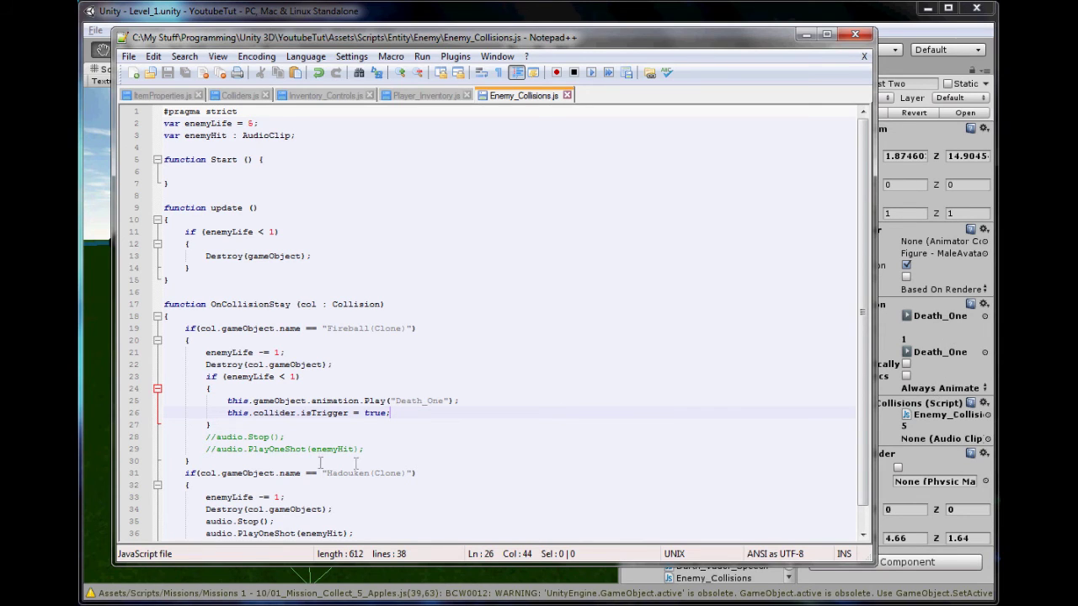
left_click_drag(228, 414, 396, 413)
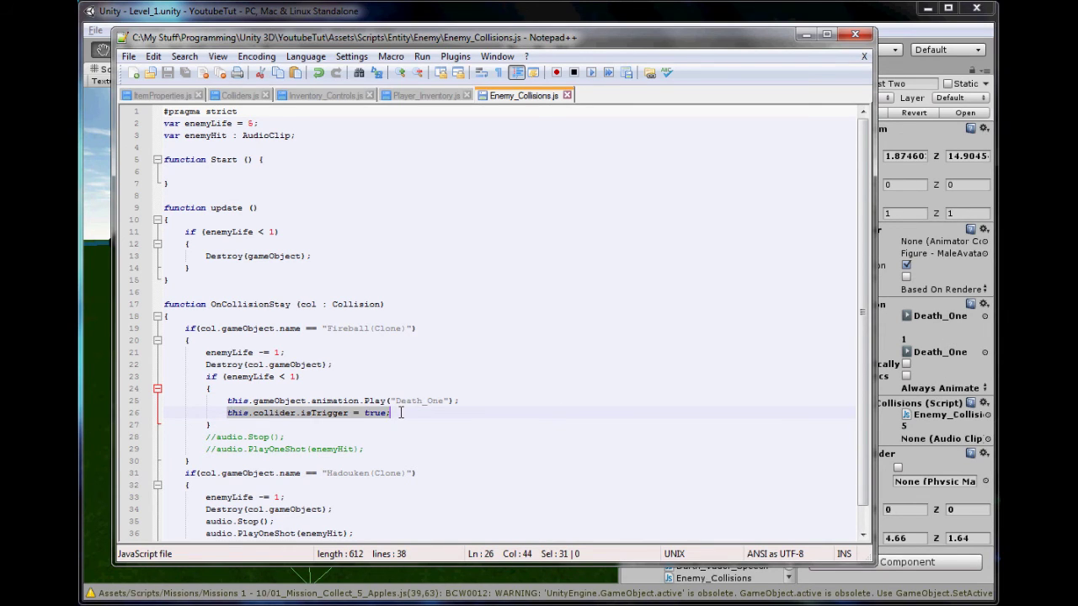
Step: Switch to Unity, play-test hitting the Death Test Two character with fireballs, and stop the game
left_click(426, 414)
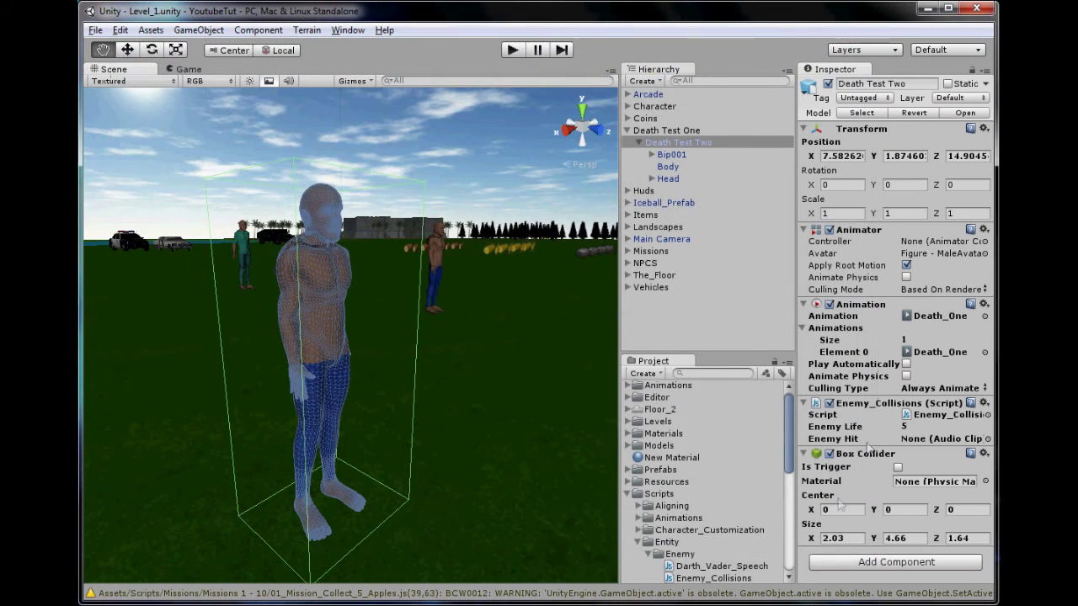
left_click(513, 51)
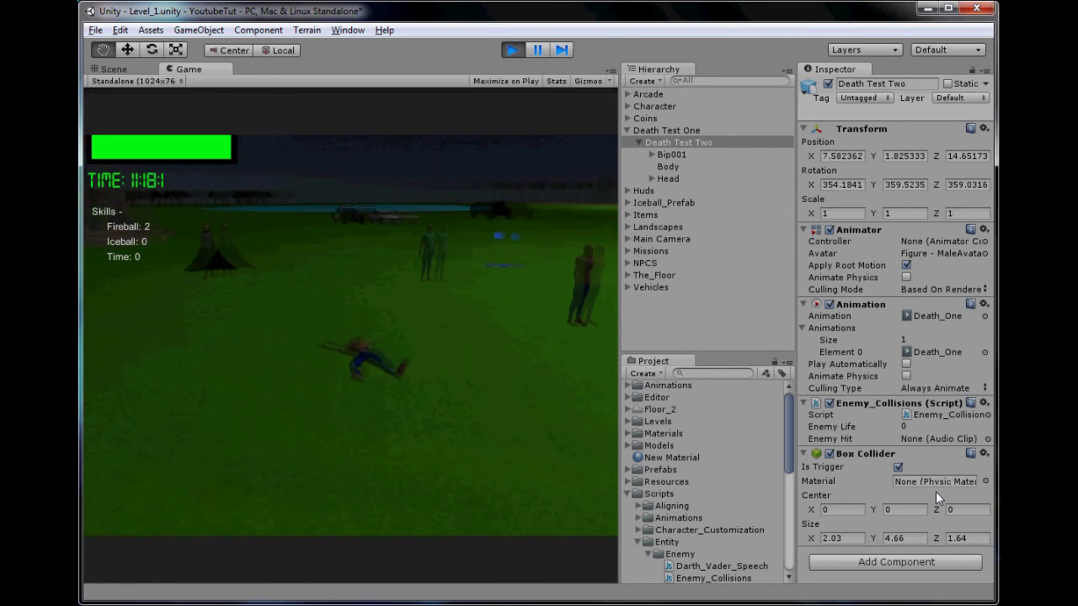
left_click(512, 50)
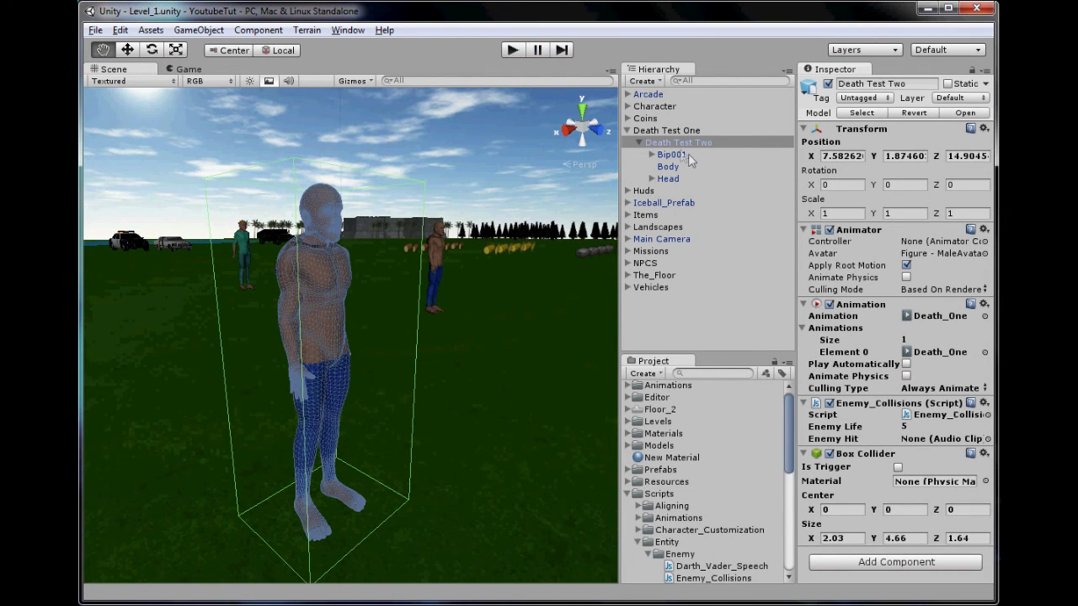
Step: Duplicate the Death Test One object and move the copy across the ground away from the original character
left_click(628, 131)
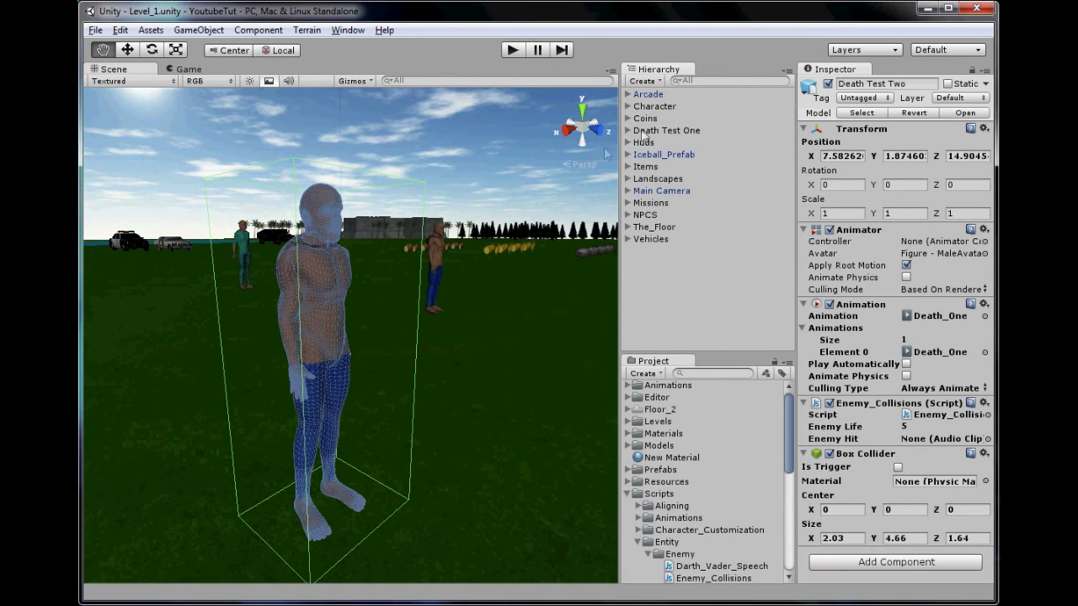
key("f")
left_click(684, 132)
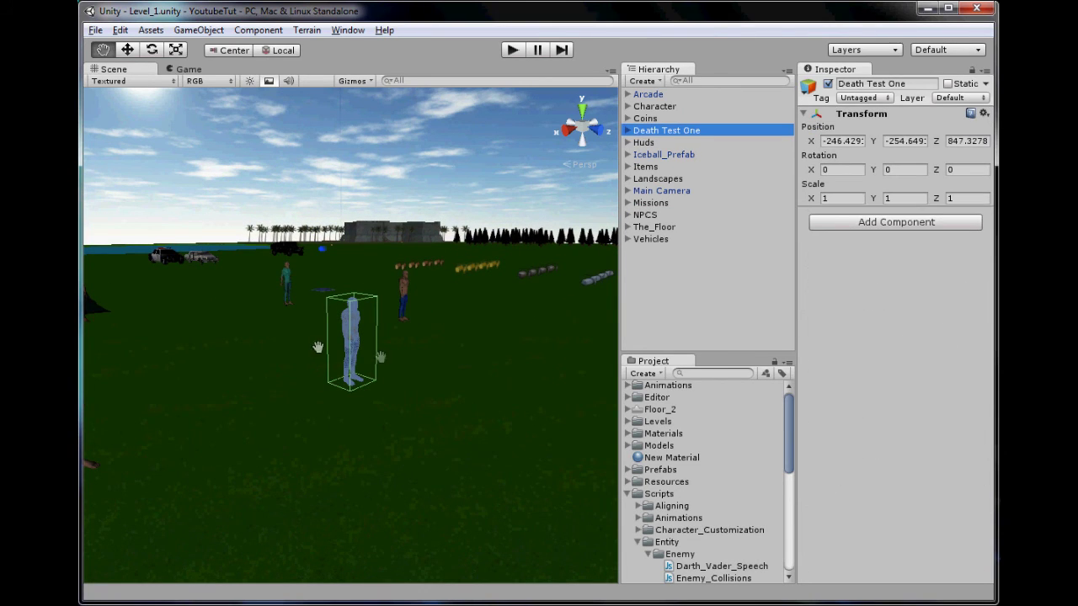
key("ctrl+d")
left_click(127, 49)
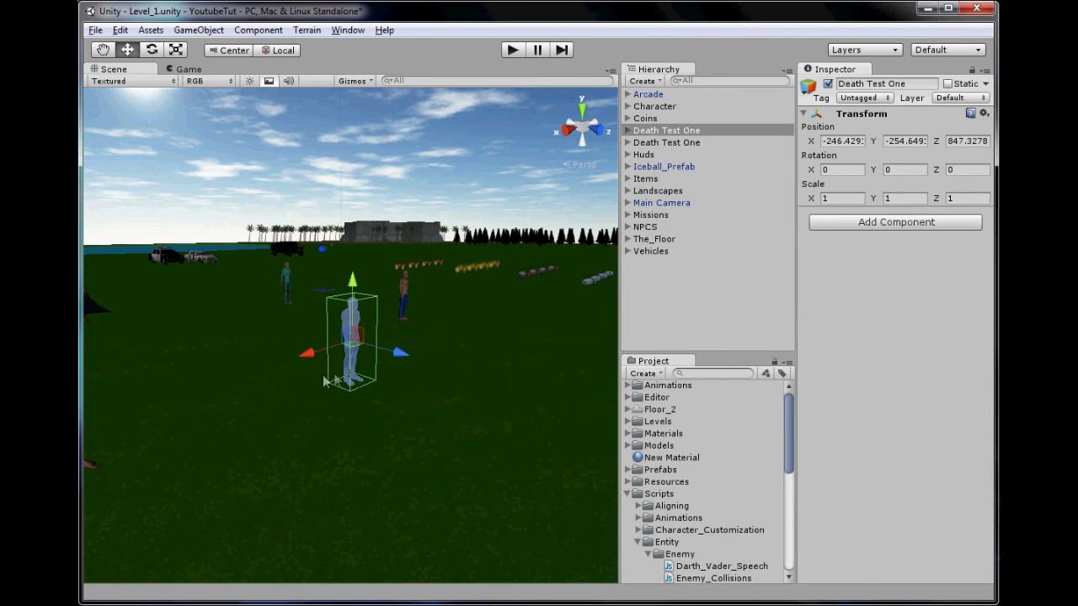
left_click_drag(317, 353, 446, 456)
scroll(483, 446, "down", 3)
middle_click_drag(488, 446, 413, 452)
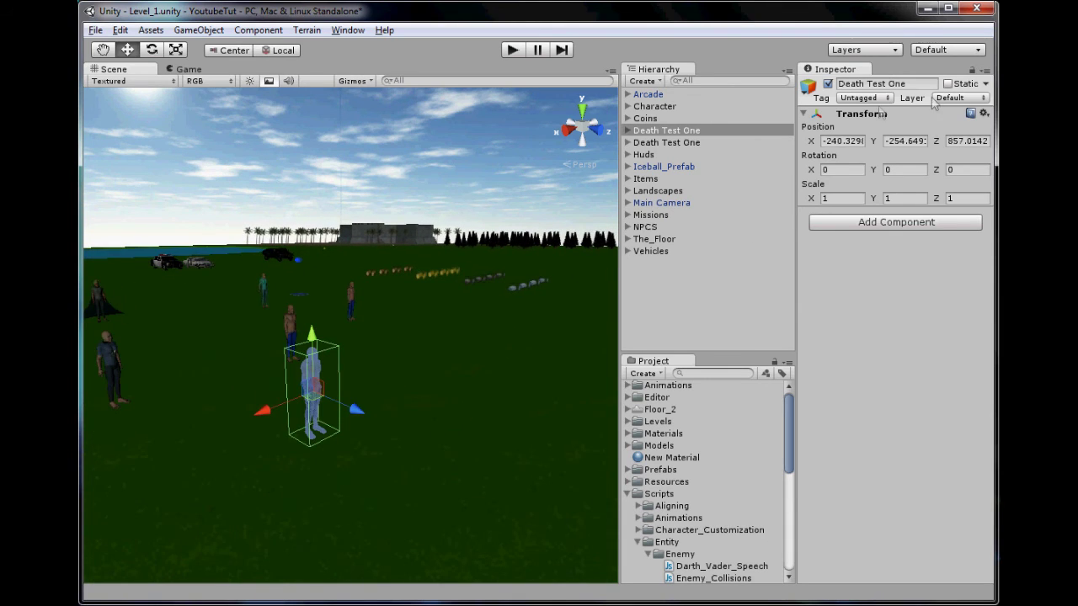
Step: Rename the duplicated object as Death Test Two
double_click(896, 85)
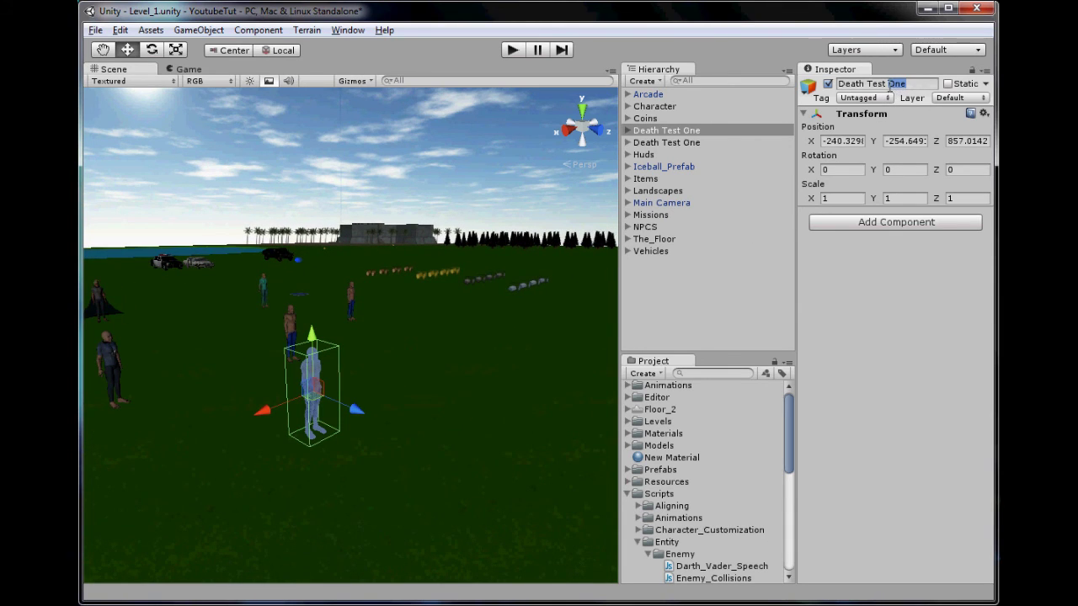
type("Two")
key("Return")
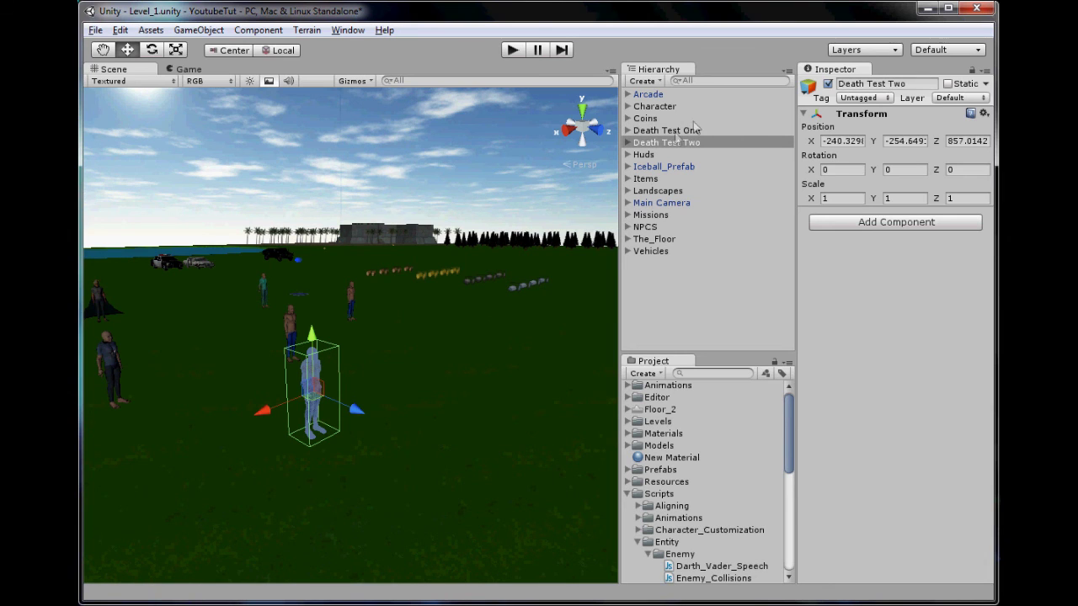
Step: Play-test the scene by shooting fireballs at both test characters, and stop the game
left_click(511, 50)
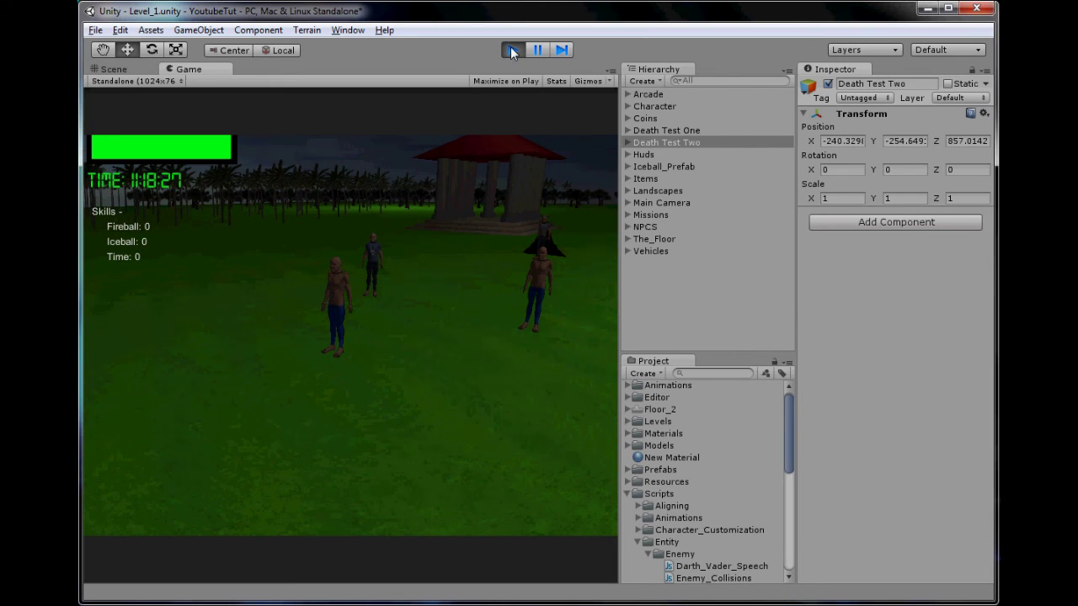
key("f")
key("f")
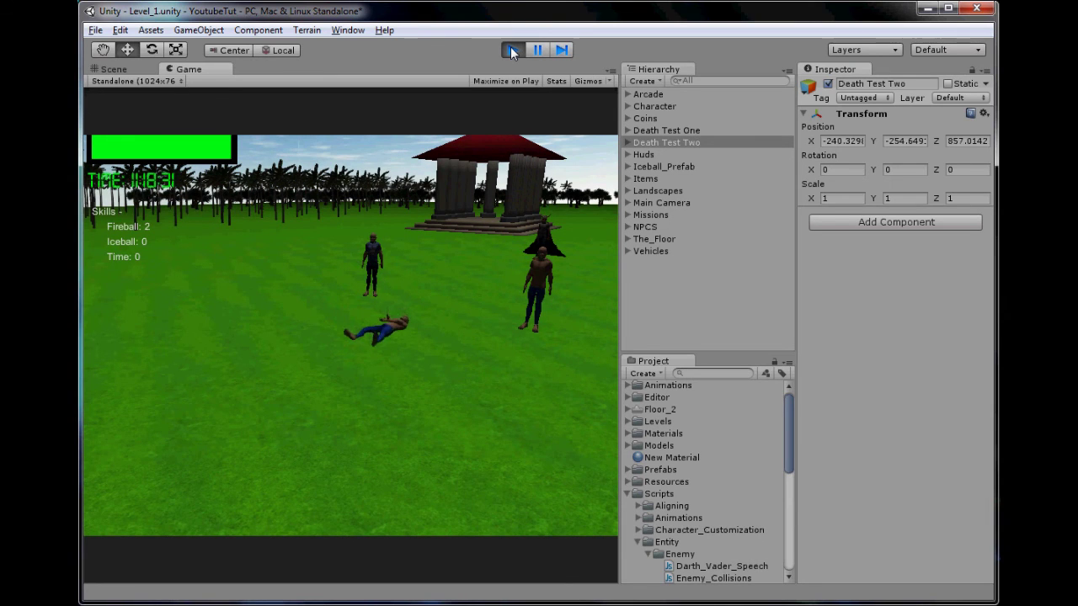
key("d")
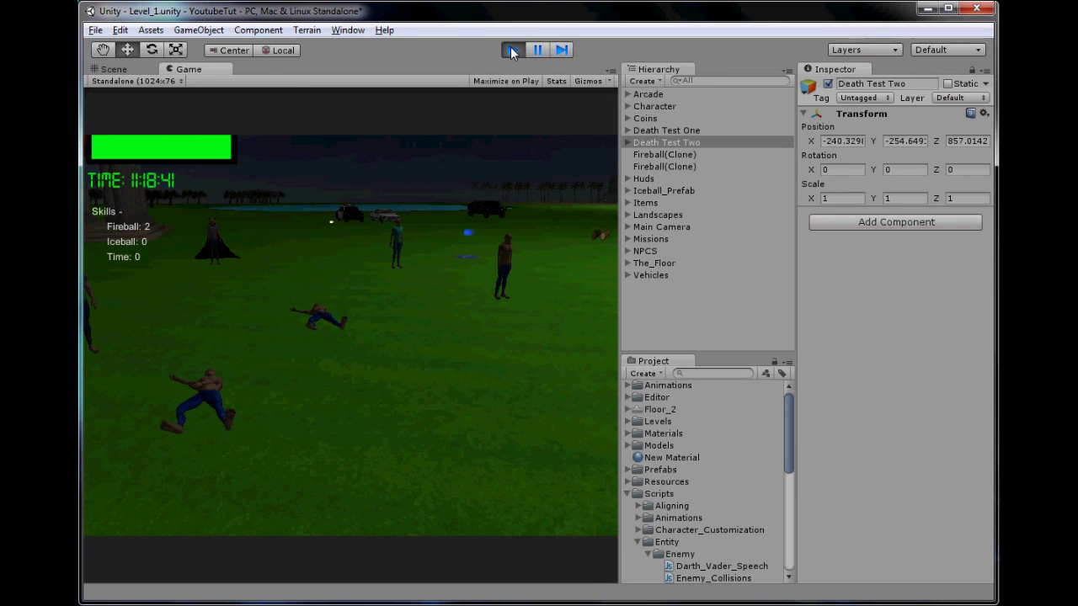
left_click(511, 51)
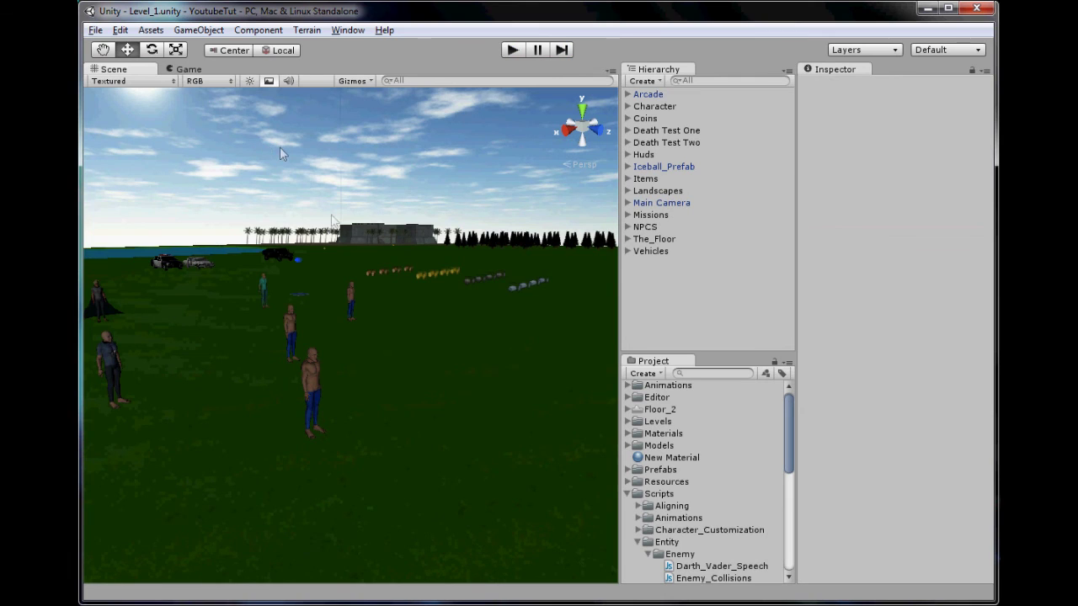
scroll(344, 269, "down", 6)
scroll(336, 261, "up", 2)
scroll(337, 248, "up", 5)
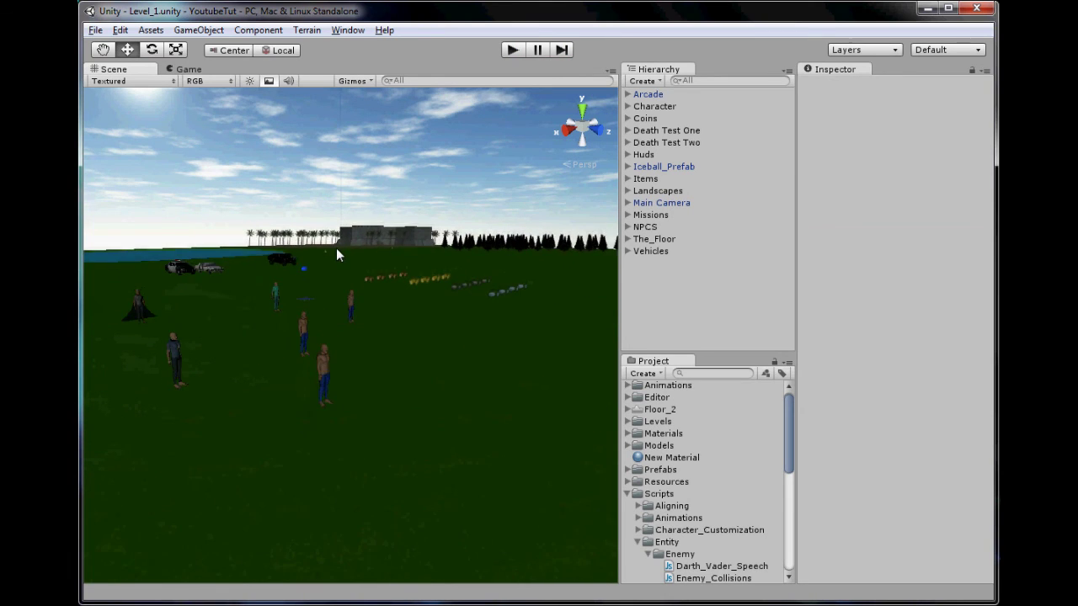
left_click_drag(385, 347, 269, 408, "alt")
right_click_drag(269, 409, 382, 374)
scroll(382, 368, "down", 4)
middle_click_drag(382, 368, 469, 355)
scroll(438, 358, "down", 5)
scroll(469, 355, "up", 3)
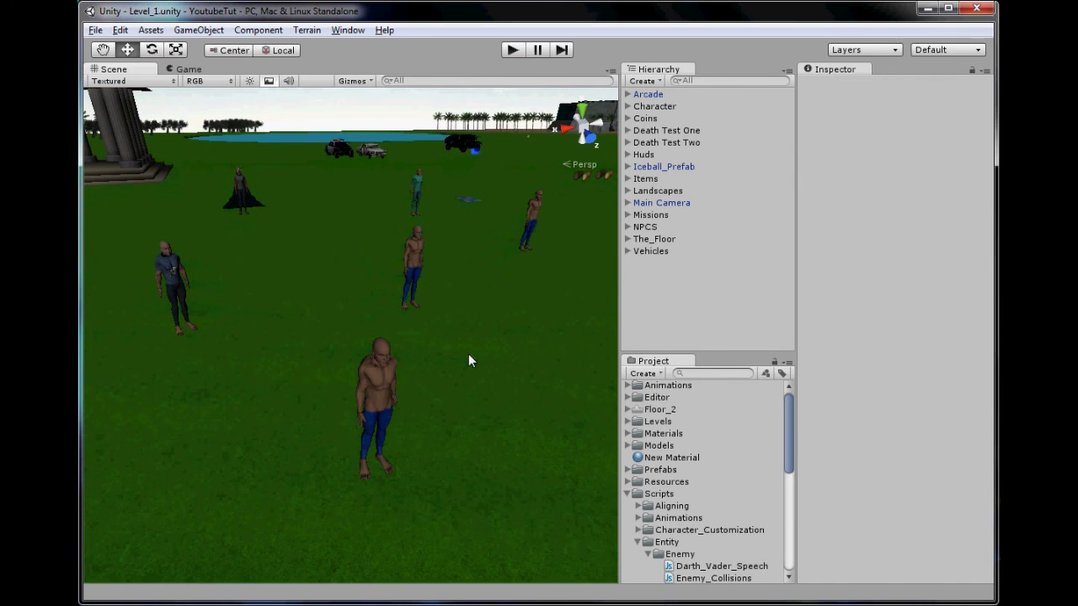
scroll(470, 269, "down", 4)
scroll(468, 266, "up", 2)
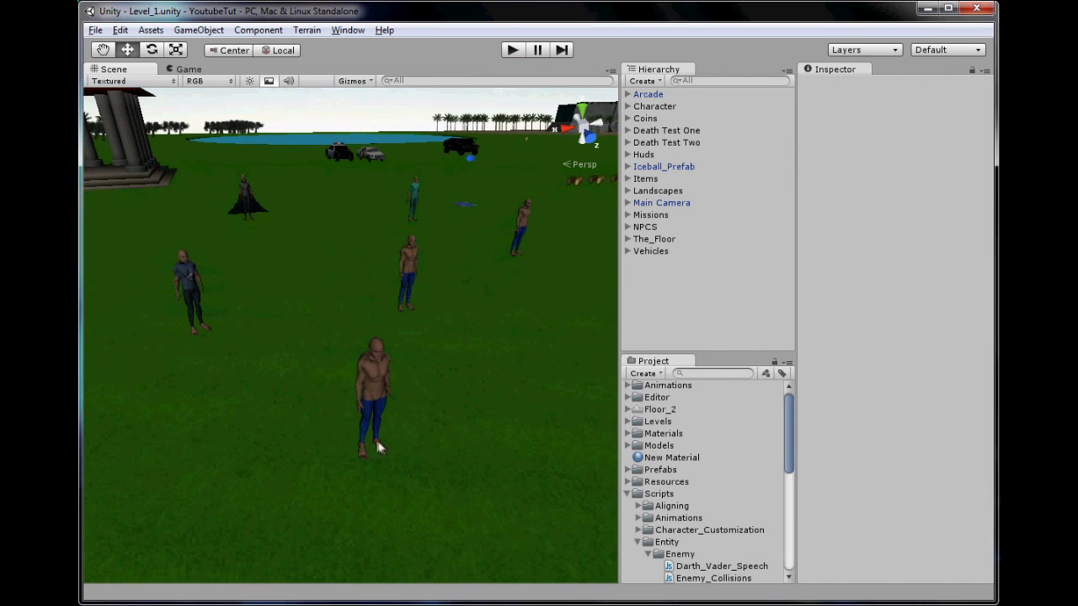
scroll(637, 396, "up", 1)
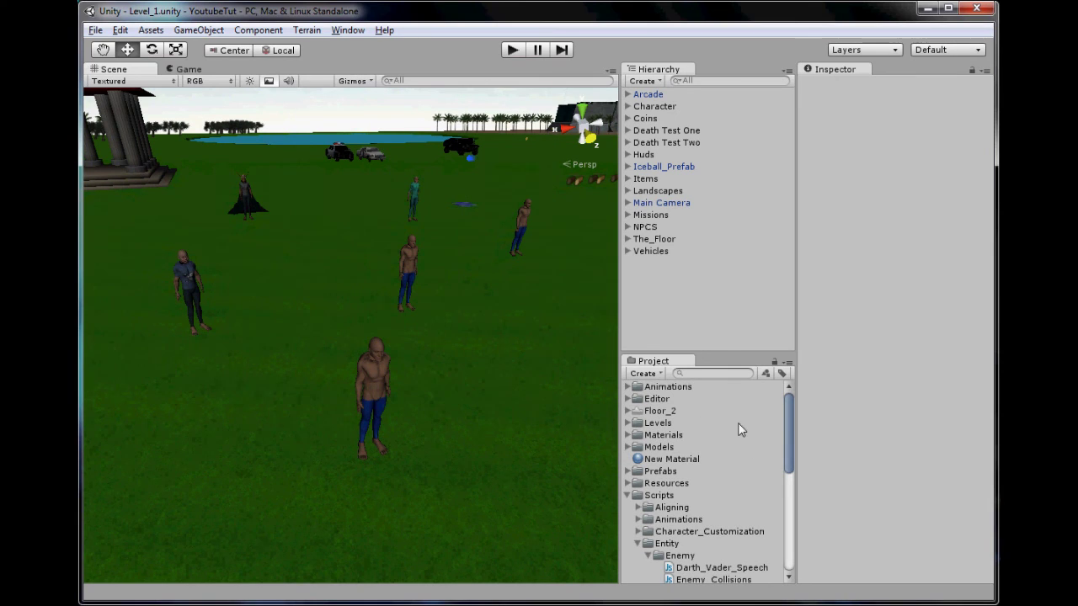